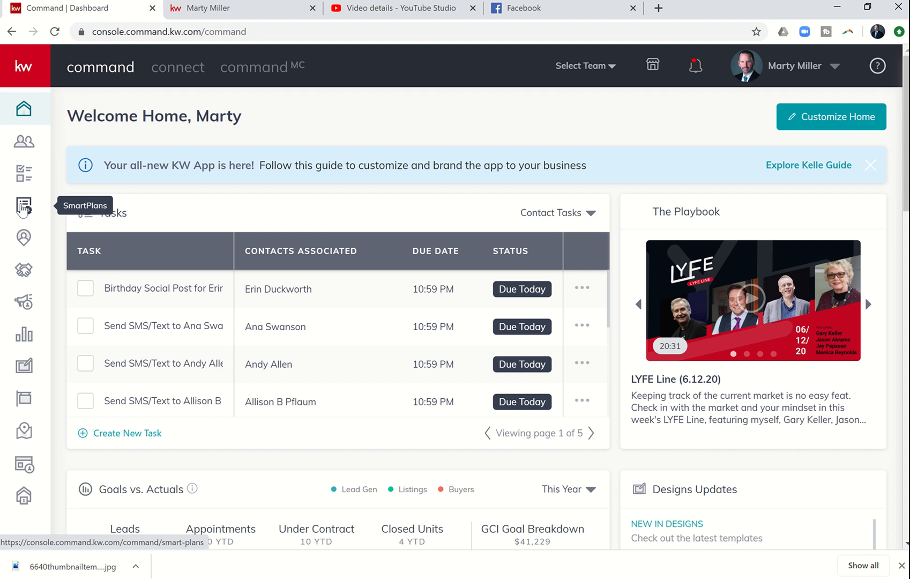
Show page two of My SmartPlans, listing plans 11 to 18.
{"action": "left_click", "coordinate": [25, 208]}
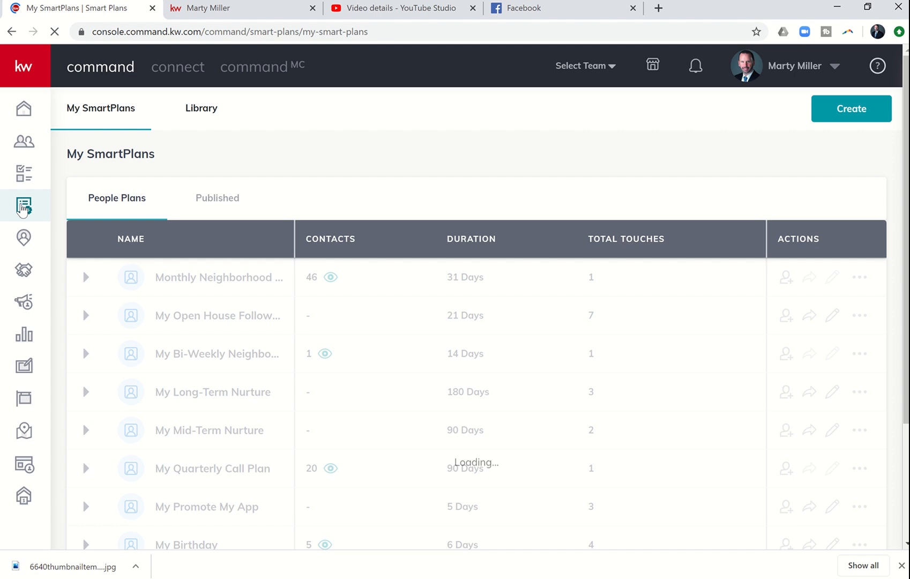
{"action": "scroll", "coordinate": [213, 284], "scroll_direction": "down", "scroll_amount": 3}
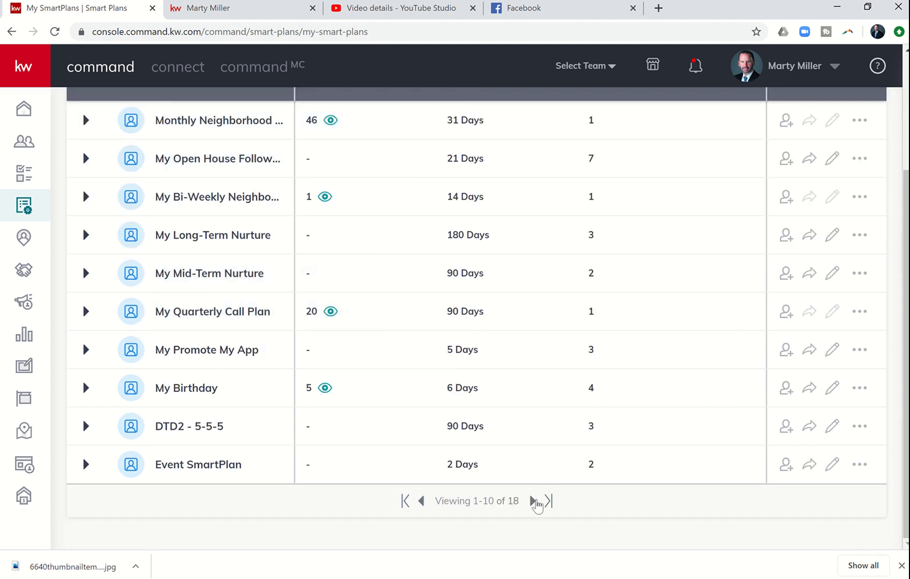
{"action": "left_click", "coordinate": [533, 501]}
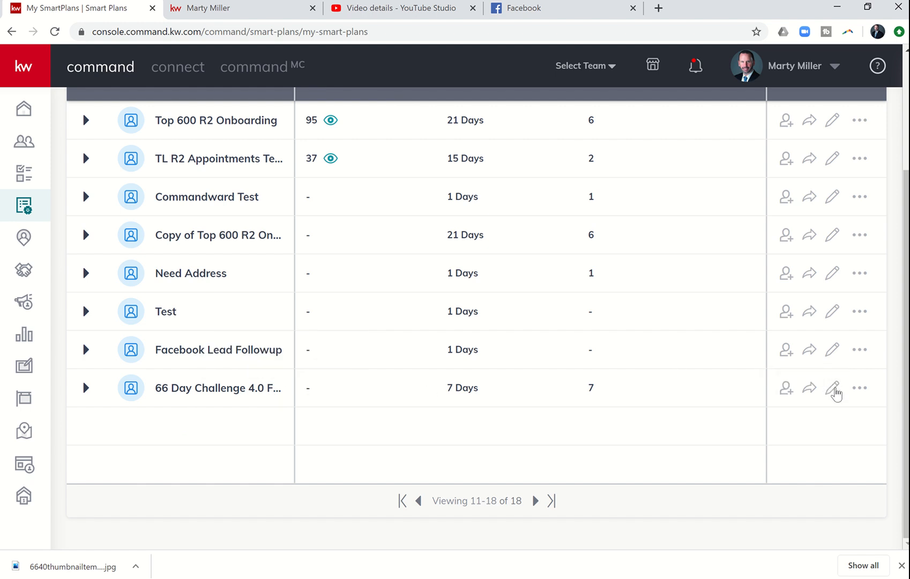
Start editing the 66 Day Challenge 4.0 FB Lead Follow Up plan.
{"action": "left_click", "coordinate": [834, 388]}
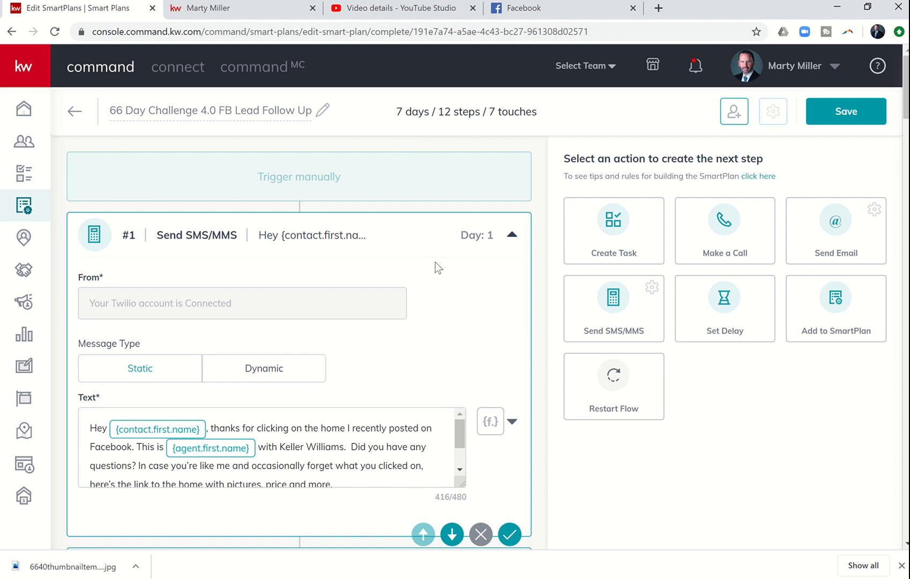
{"action": "scroll", "coordinate": [438, 268], "scroll_direction": "down", "scroll_amount": 2}
{"action": "scroll", "coordinate": [438, 268], "scroll_direction": "down", "scroll_amount": 2}
{"action": "scroll", "coordinate": [438, 267], "scroll_direction": "down", "scroll_amount": 2}
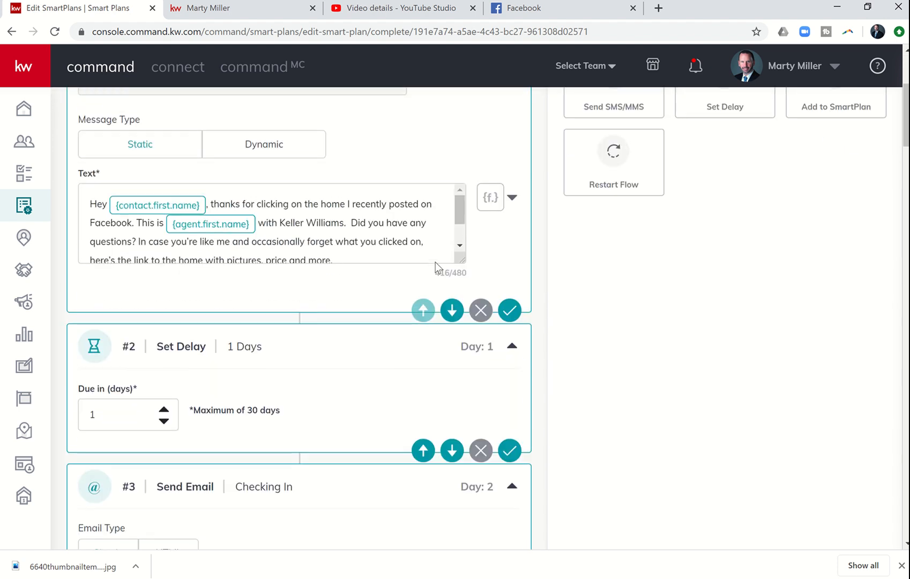
{"action": "scroll", "coordinate": [438, 267], "scroll_direction": "down", "scroll_amount": 2}
{"action": "scroll", "coordinate": [438, 267], "scroll_direction": "down", "scroll_amount": 2}
{"action": "scroll", "coordinate": [438, 268], "scroll_direction": "down", "scroll_amount": 3}
{"action": "scroll", "coordinate": [438, 268], "scroll_direction": "down", "scroll_amount": 2}
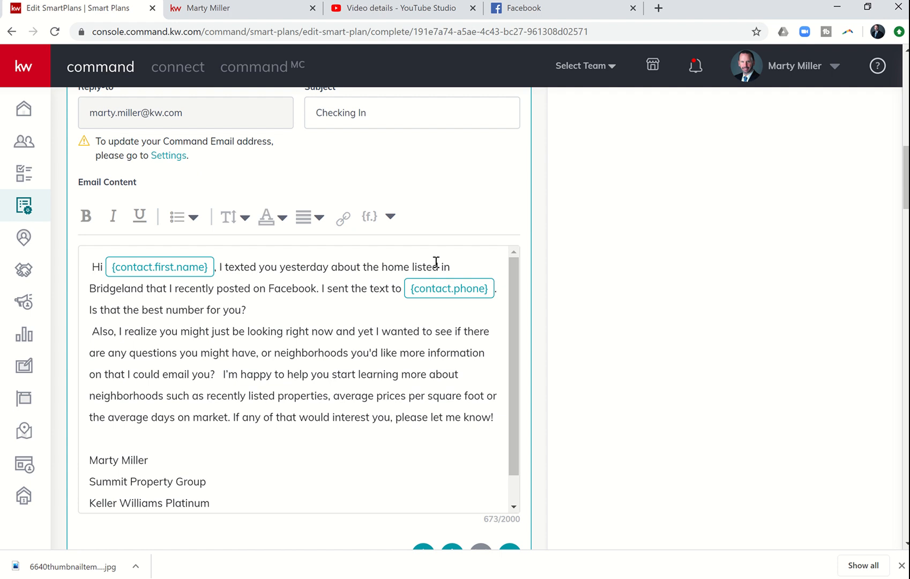
{"action": "scroll", "coordinate": [438, 267], "scroll_direction": "down", "scroll_amount": 1}
{"action": "scroll", "coordinate": [436, 262], "scroll_direction": "down", "scroll_amount": 2}
{"action": "scroll", "coordinate": [436, 263], "scroll_direction": "down", "scroll_amount": 1}
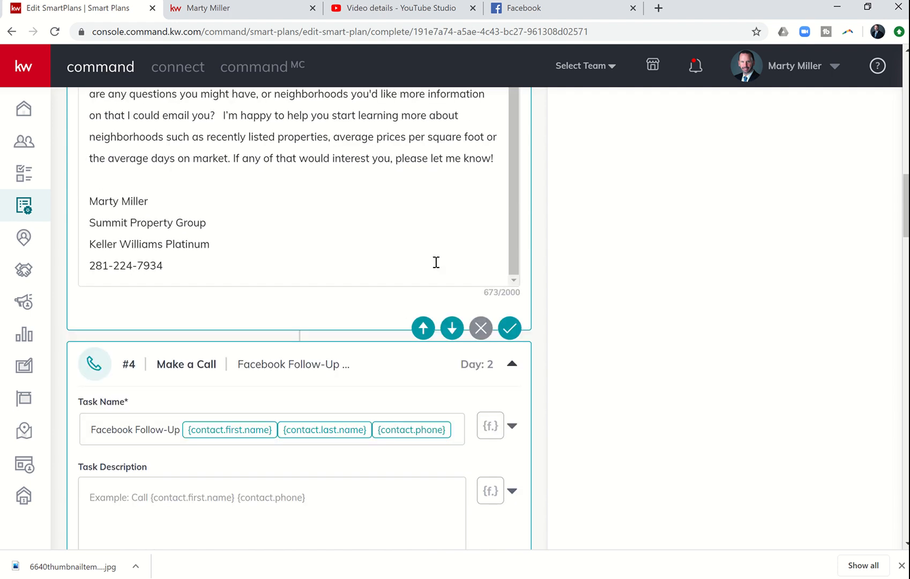
{"action": "scroll", "coordinate": [436, 262], "scroll_direction": "down", "scroll_amount": 1}
{"action": "scroll", "coordinate": [437, 263], "scroll_direction": "down", "scroll_amount": 3}
{"action": "scroll", "coordinate": [437, 263], "scroll_direction": "down", "scroll_amount": 3}
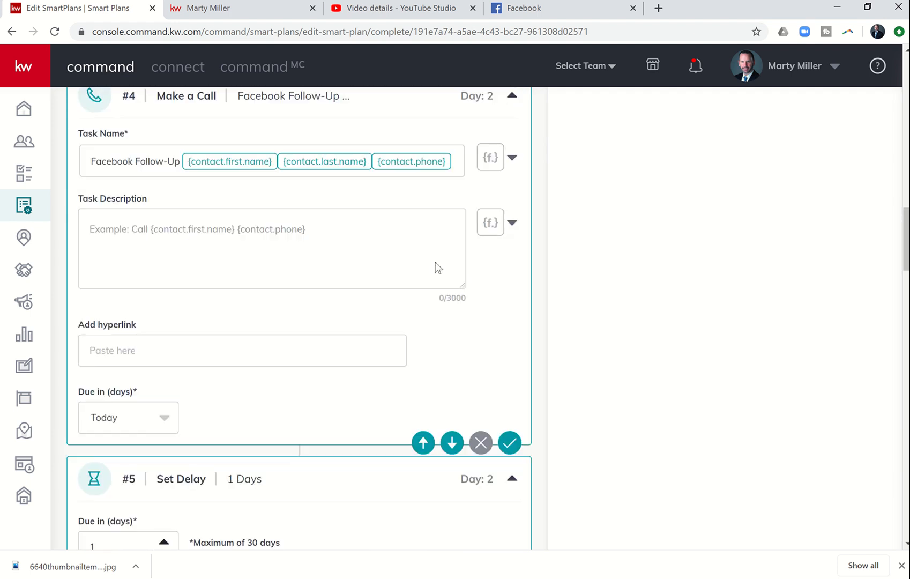
{"action": "scroll", "coordinate": [436, 263], "scroll_direction": "down", "scroll_amount": 3}
{"action": "scroll", "coordinate": [438, 268], "scroll_direction": "down", "scroll_amount": 4}
{"action": "scroll", "coordinate": [438, 268], "scroll_direction": "down", "scroll_amount": 4}
{"action": "scroll", "coordinate": [439, 267], "scroll_direction": "down", "scroll_amount": 3}
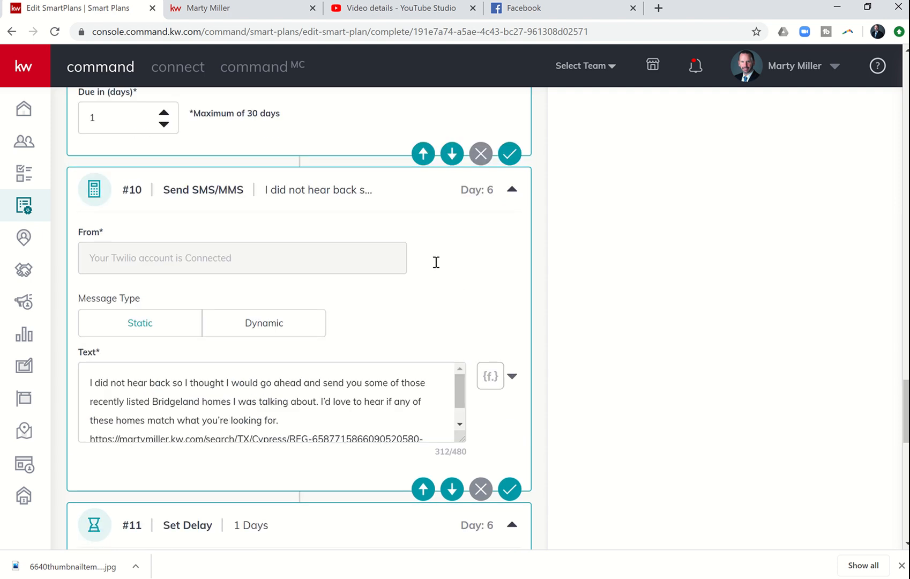
{"action": "scroll", "coordinate": [438, 267], "scroll_direction": "down", "scroll_amount": 3}
{"action": "scroll", "coordinate": [437, 262], "scroll_direction": "down", "scroll_amount": 3}
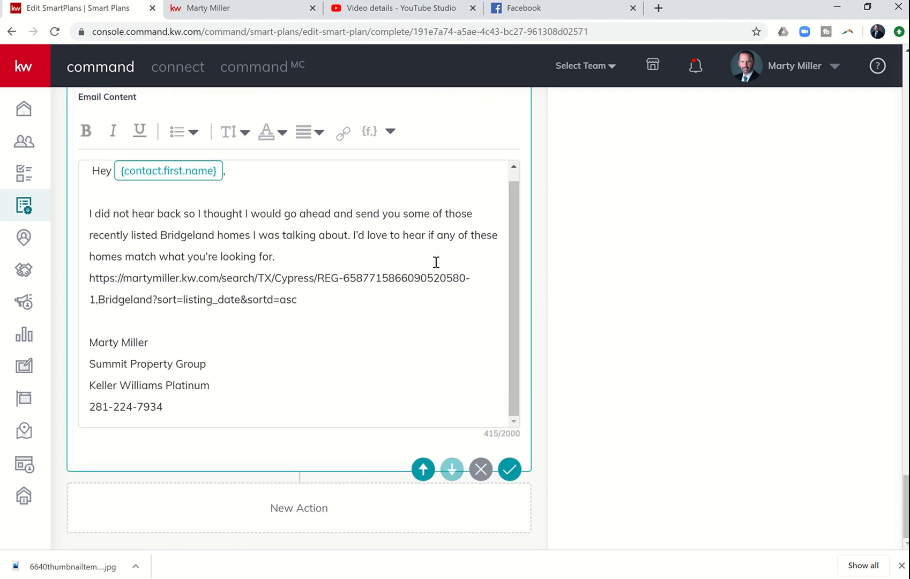
{"action": "scroll", "coordinate": [435, 263], "scroll_direction": "up", "scroll_amount": 1}
{"action": "scroll", "coordinate": [559, 260], "scroll_direction": "up", "scroll_amount": 5}
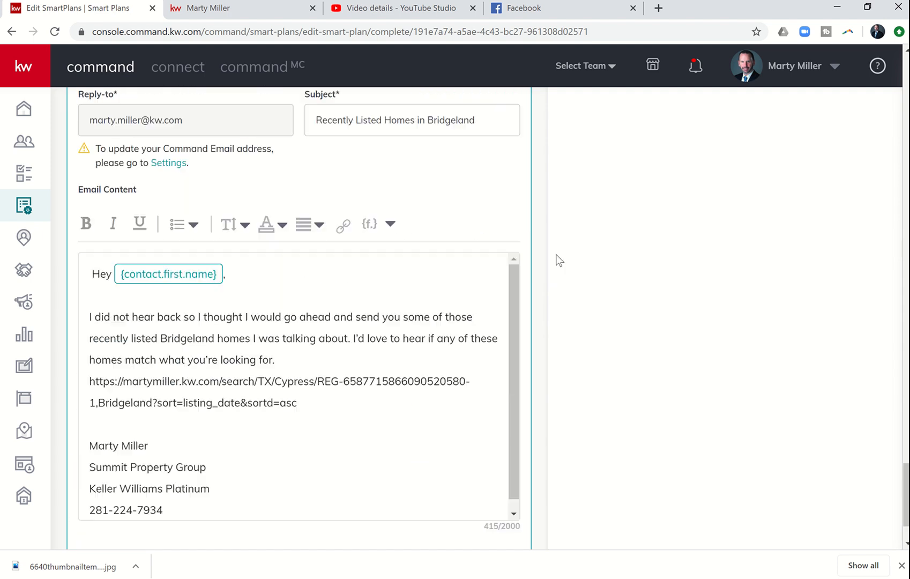
{"action": "scroll", "coordinate": [559, 260], "scroll_direction": "up", "scroll_amount": 2}
{"action": "scroll", "coordinate": [559, 260], "scroll_direction": "up", "scroll_amount": 1}
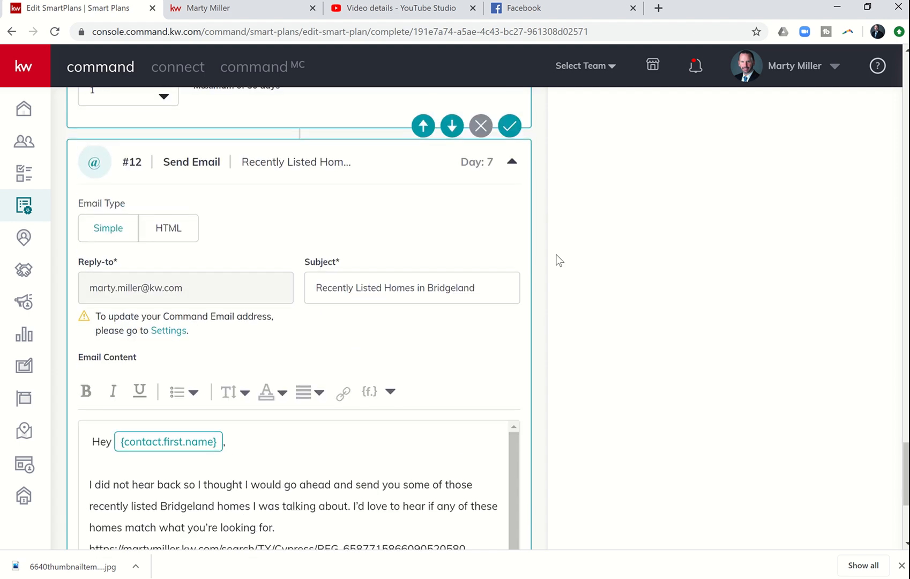
{"action": "scroll", "coordinate": [559, 260], "scroll_direction": "down", "scroll_amount": 3}
{"action": "scroll", "coordinate": [559, 260], "scroll_direction": "down", "scroll_amount": 2}
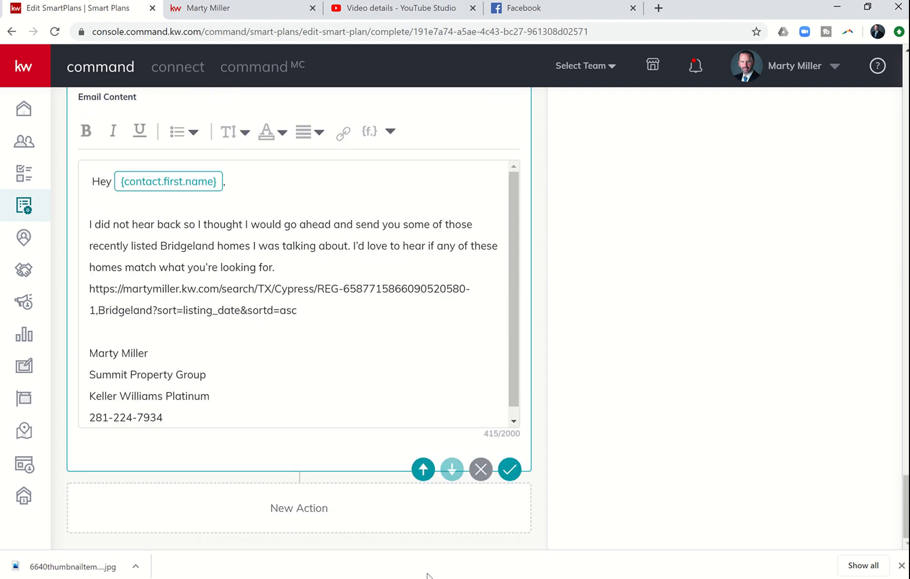
{"action": "key", "text": "alt+Tab"}
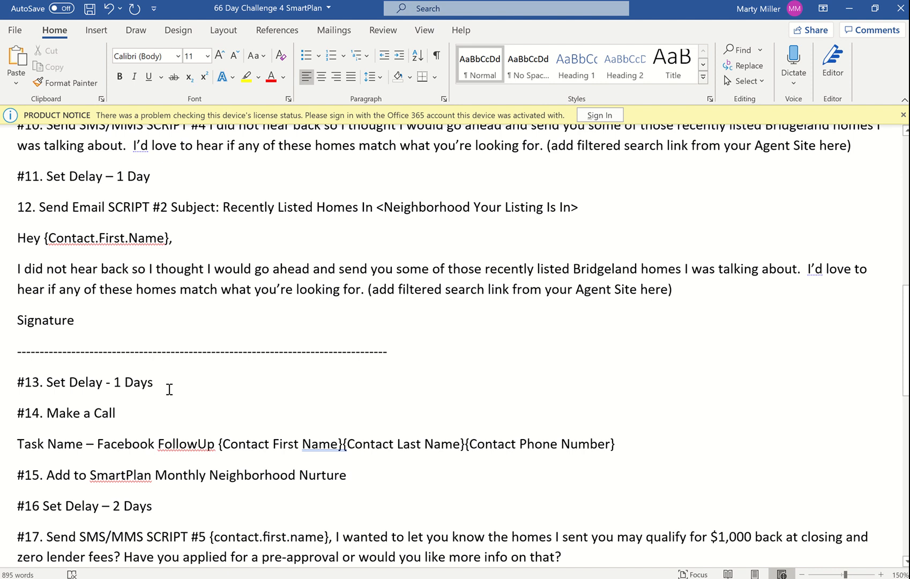
{"action": "key", "text": "alt+Tab"}
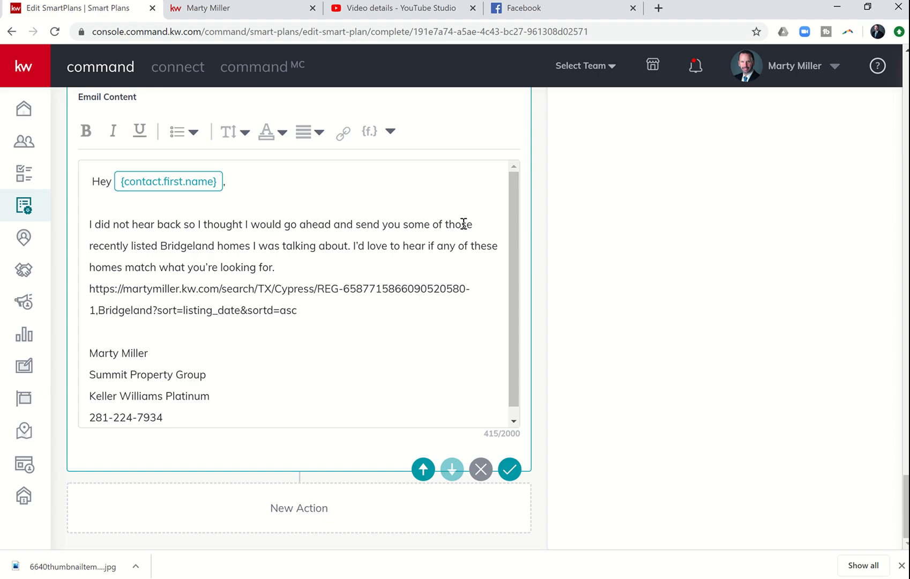
{"action": "scroll", "coordinate": [611, 213], "scroll_direction": "up", "scroll_amount": 5}
{"action": "scroll", "coordinate": [611, 214], "scroll_direction": "up", "scroll_amount": 5}
{"action": "scroll", "coordinate": [611, 213], "scroll_direction": "up", "scroll_amount": 5}
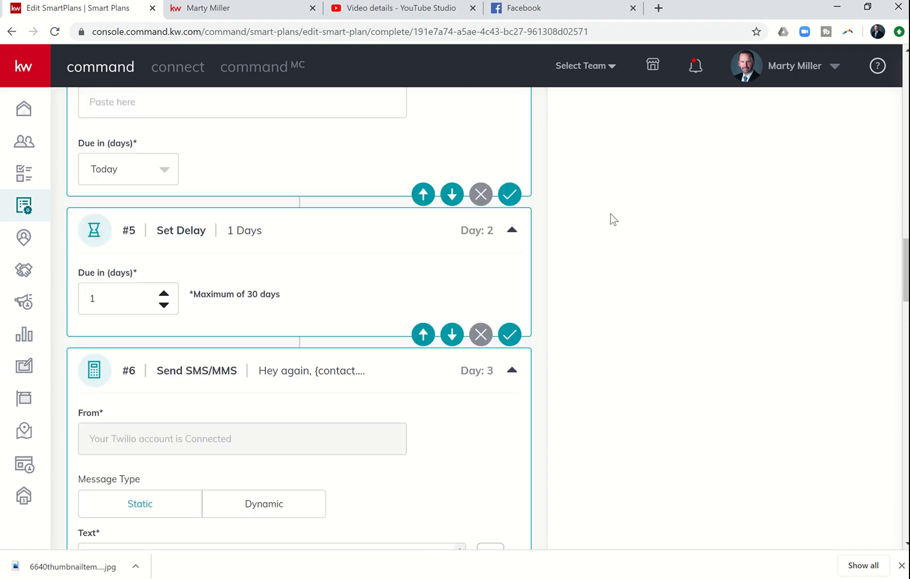
{"action": "scroll", "coordinate": [611, 213], "scroll_direction": "up", "scroll_amount": 4}
{"action": "scroll", "coordinate": [611, 213], "scroll_direction": "up", "scroll_amount": 5}
{"action": "scroll", "coordinate": [611, 213], "scroll_direction": "up", "scroll_amount": 5}
{"action": "scroll", "coordinate": [610, 214], "scroll_direction": "up", "scroll_amount": 5}
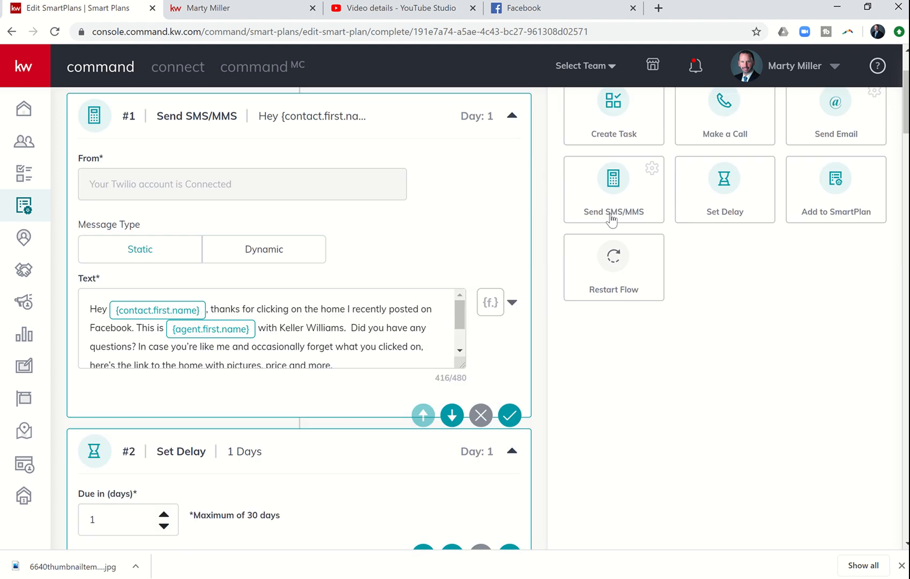
{"action": "scroll", "coordinate": [611, 212], "scroll_direction": "up", "scroll_amount": 3}
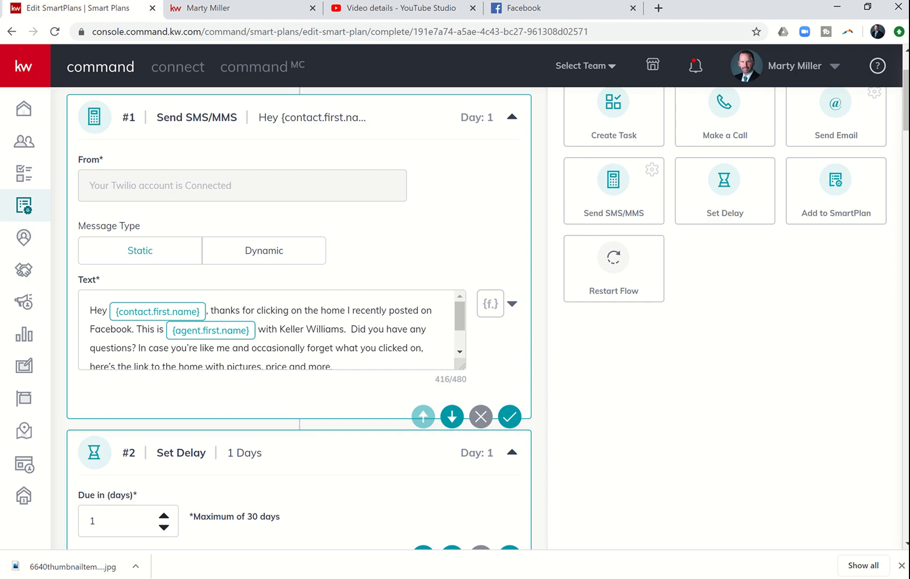
{"action": "key", "text": "alt+Tab"}
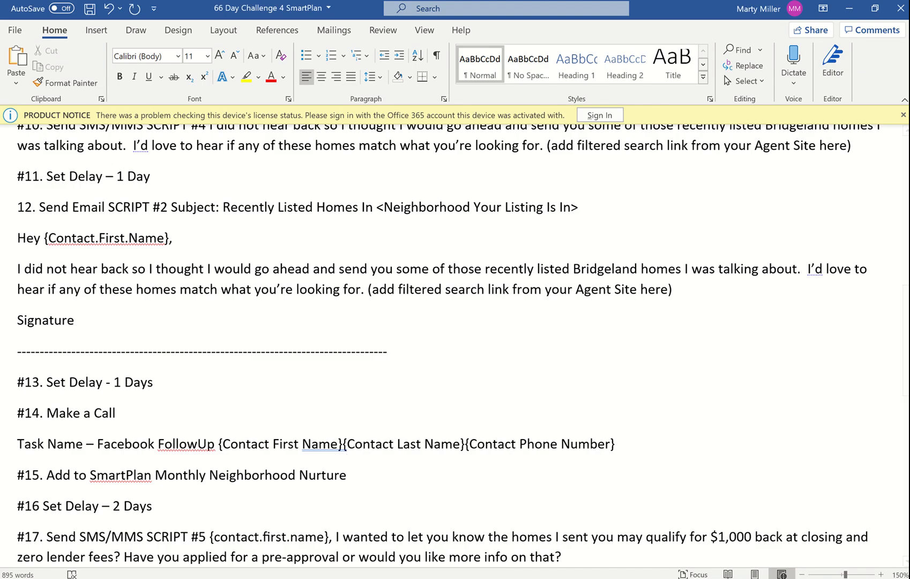
{"action": "key", "text": "alt+Tab"}
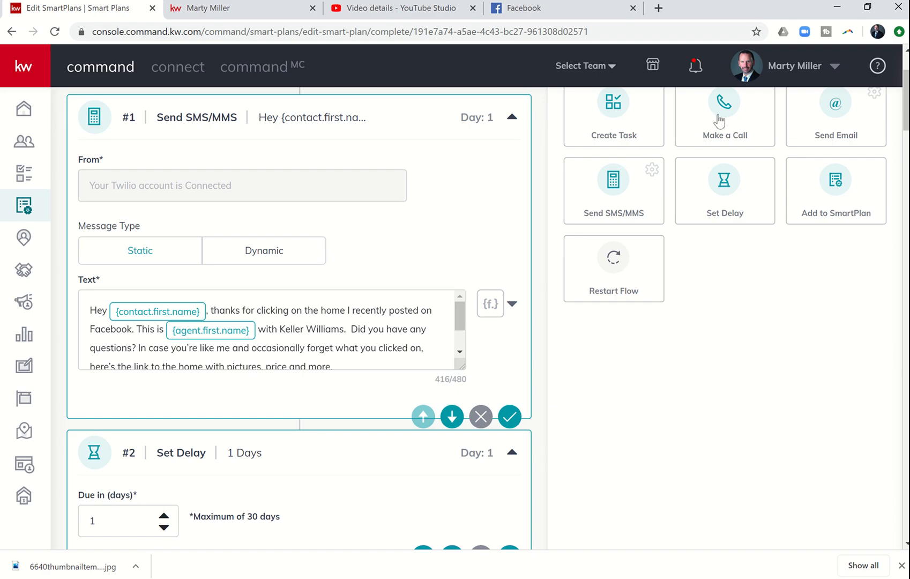
{"action": "key", "text": "alt+Tab"}
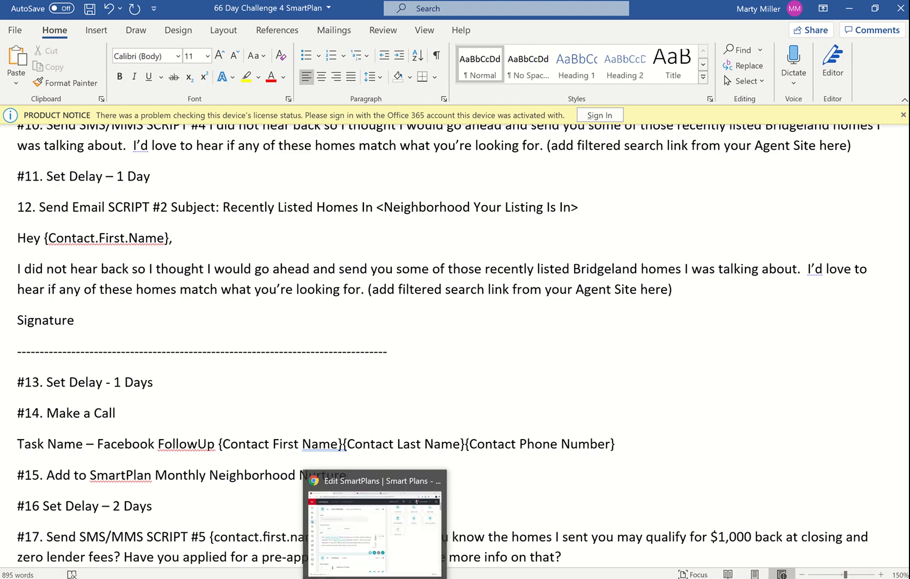
{"action": "left_click", "coordinate": [375, 533]}
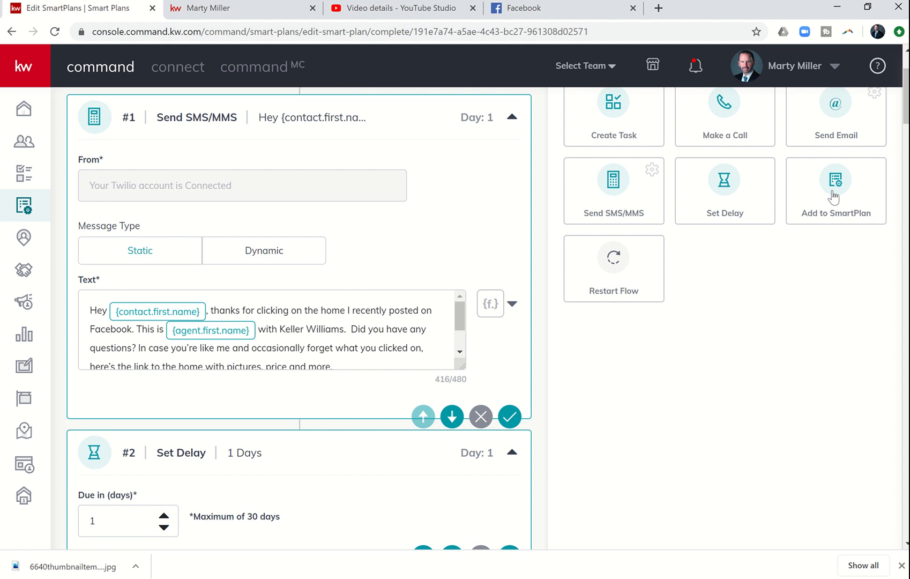
{"action": "scroll", "coordinate": [789, 349], "scroll_direction": "down", "scroll_amount": 4}
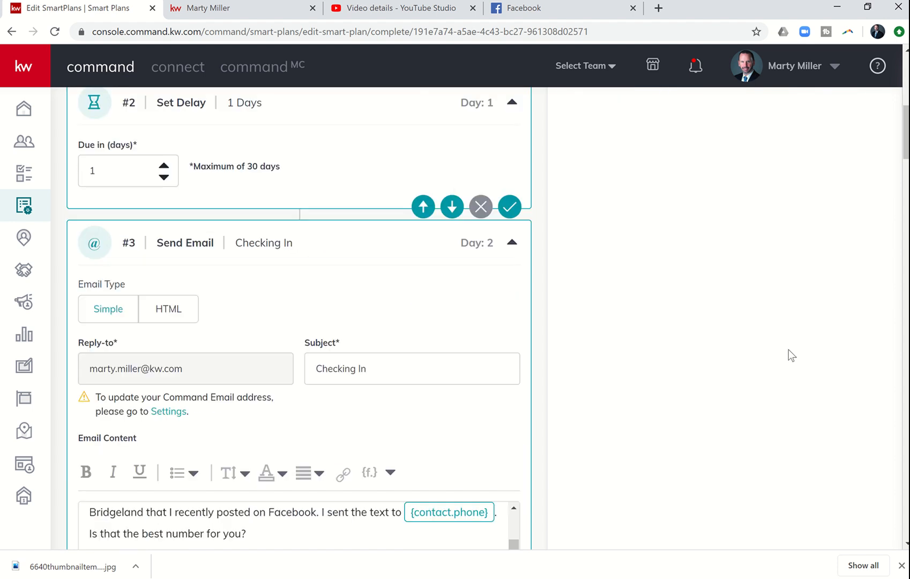
{"action": "scroll", "coordinate": [789, 350], "scroll_direction": "down", "scroll_amount": 4}
{"action": "scroll", "coordinate": [789, 349], "scroll_direction": "down", "scroll_amount": 4}
{"action": "scroll", "coordinate": [789, 349], "scroll_direction": "down", "scroll_amount": 5}
{"action": "scroll", "coordinate": [788, 349], "scroll_direction": "down", "scroll_amount": 5}
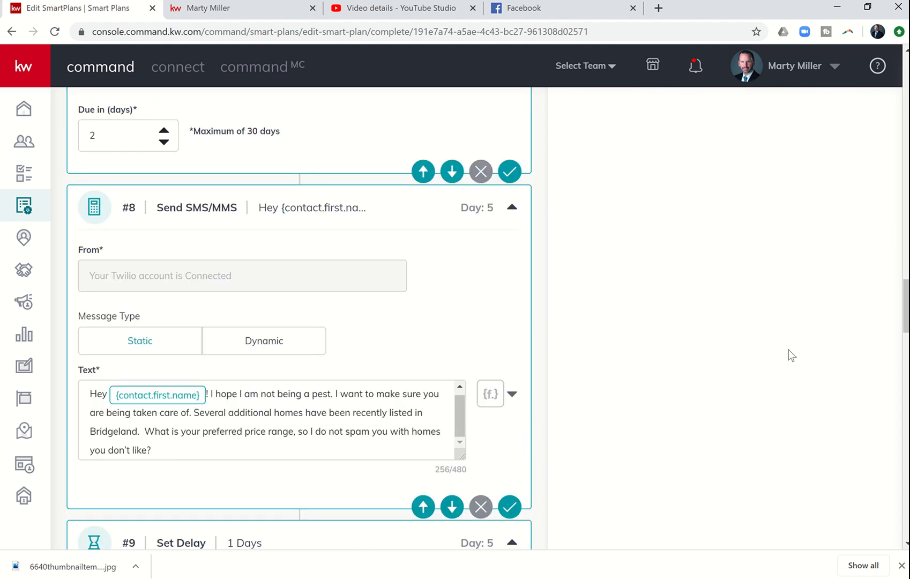
{"action": "scroll", "coordinate": [789, 349], "scroll_direction": "down", "scroll_amount": 5}
{"action": "scroll", "coordinate": [789, 349], "scroll_direction": "down", "scroll_amount": 5}
{"action": "scroll", "coordinate": [789, 350], "scroll_direction": "down", "scroll_amount": 5}
{"action": "scroll", "coordinate": [789, 349], "scroll_direction": "down", "scroll_amount": 1}
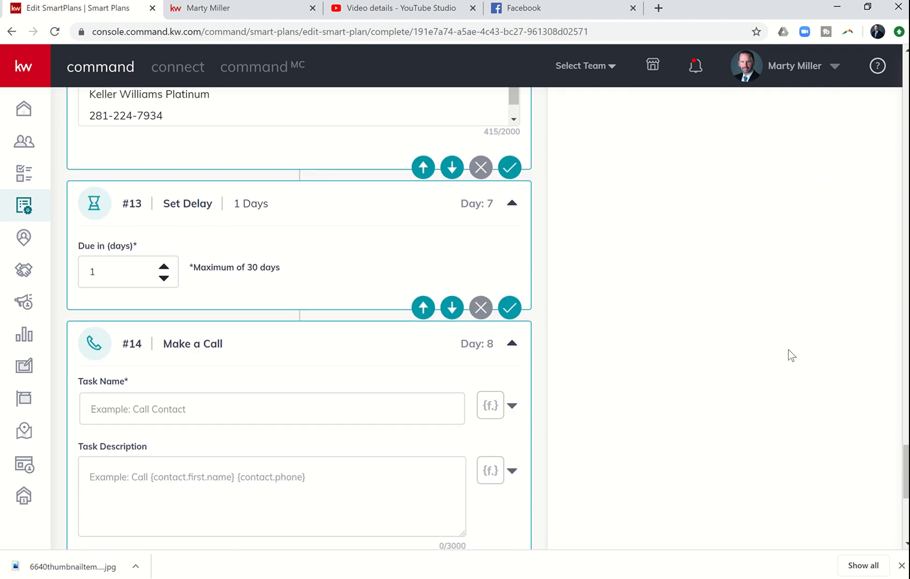
{"action": "scroll", "coordinate": [789, 350], "scroll_direction": "up", "scroll_amount": 1}
{"action": "scroll", "coordinate": [789, 350], "scroll_direction": "up", "scroll_amount": 2}
{"action": "scroll", "coordinate": [789, 350], "scroll_direction": "up", "scroll_amount": 3}
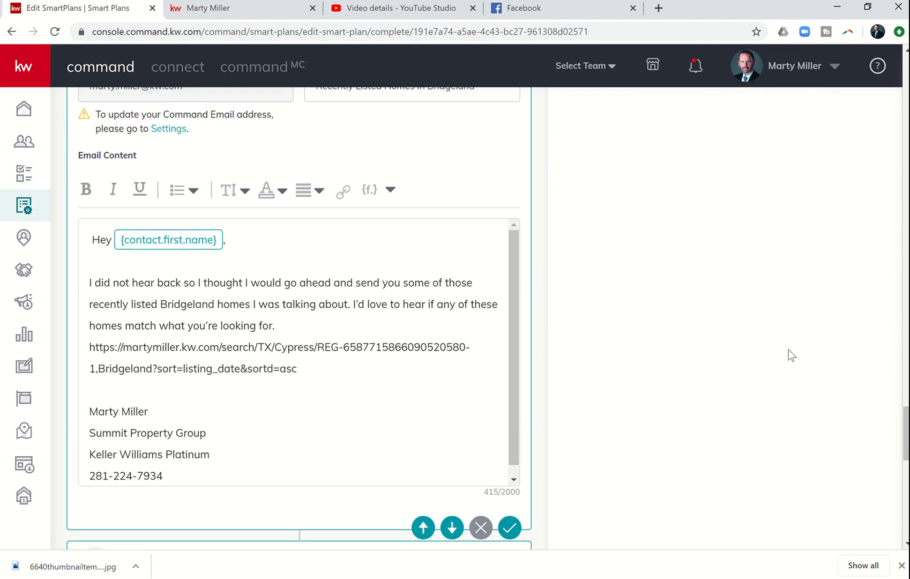
{"action": "scroll", "coordinate": [788, 349], "scroll_direction": "down", "scroll_amount": 2}
{"action": "scroll", "coordinate": [789, 349], "scroll_direction": "down", "scroll_amount": 2}
{"action": "scroll", "coordinate": [789, 349], "scroll_direction": "down", "scroll_amount": 2}
{"action": "scroll", "coordinate": [788, 349], "scroll_direction": "down", "scroll_amount": 1}
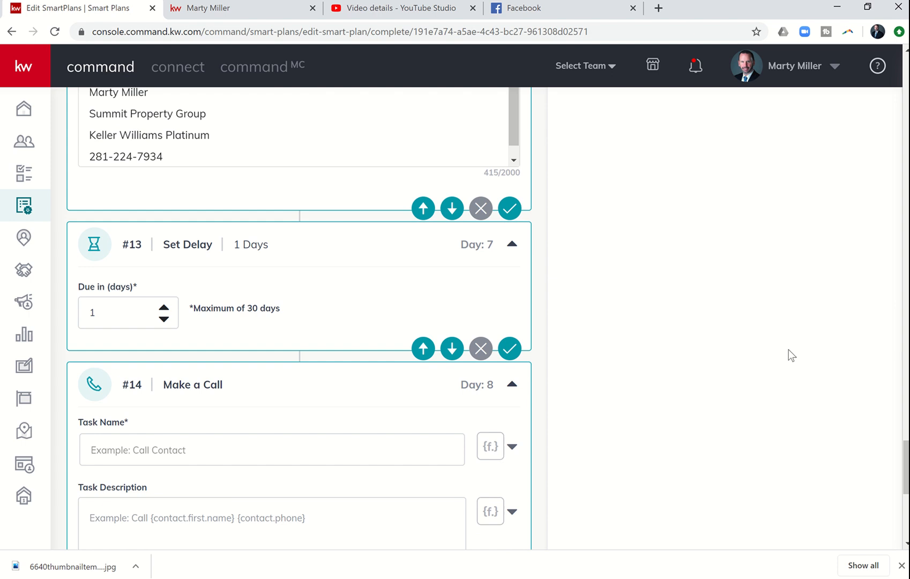
{"action": "scroll", "coordinate": [788, 349], "scroll_direction": "down", "scroll_amount": 3}
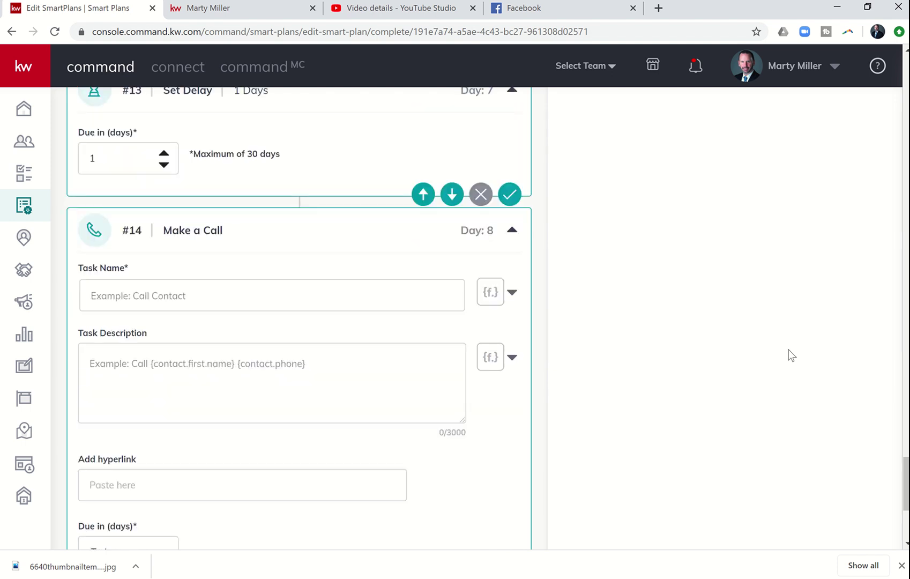
Name call step #14 'Facebook FollowUp' with contact first name, last name and phone merge fields.
{"action": "left_click", "coordinate": [316, 300]}
{"action": "type", "text": "Faceb"}
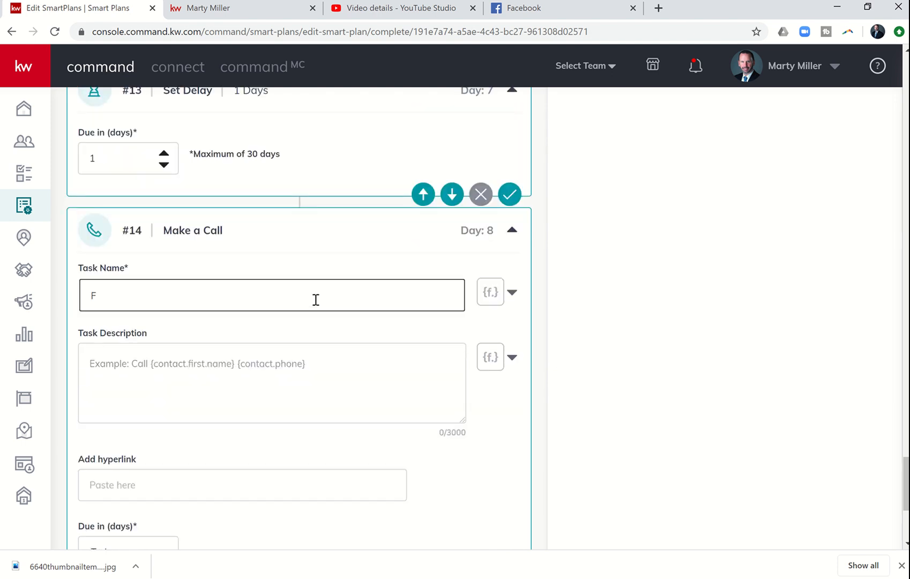
{"action": "type", "text": "ook Follow"}
{"action": "type", "text": "Up"}
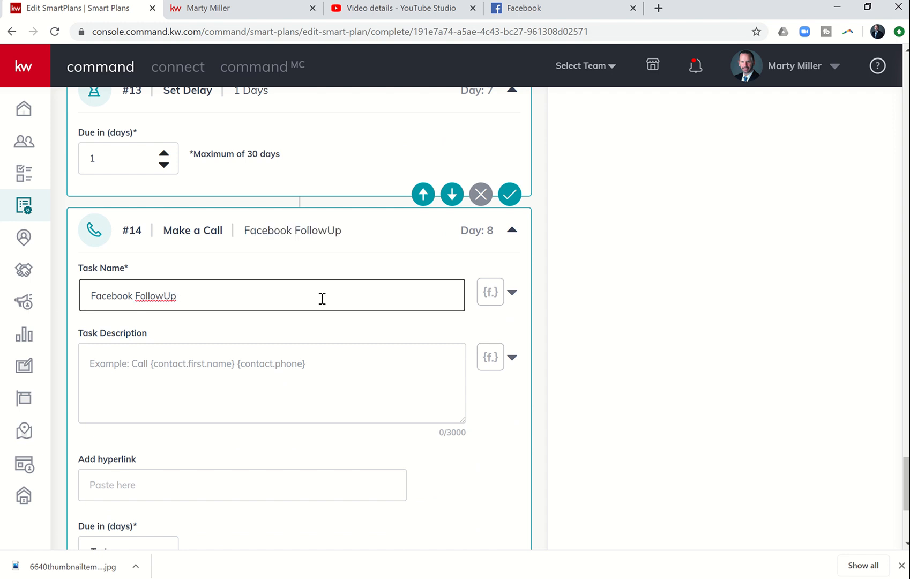
{"action": "left_click", "coordinate": [490, 294]}
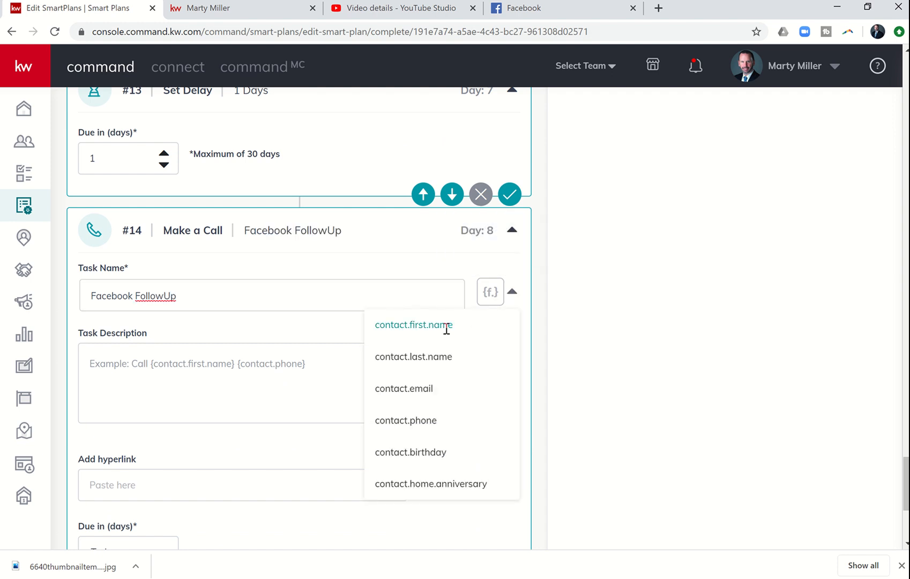
{"action": "left_click", "coordinate": [420, 419]}
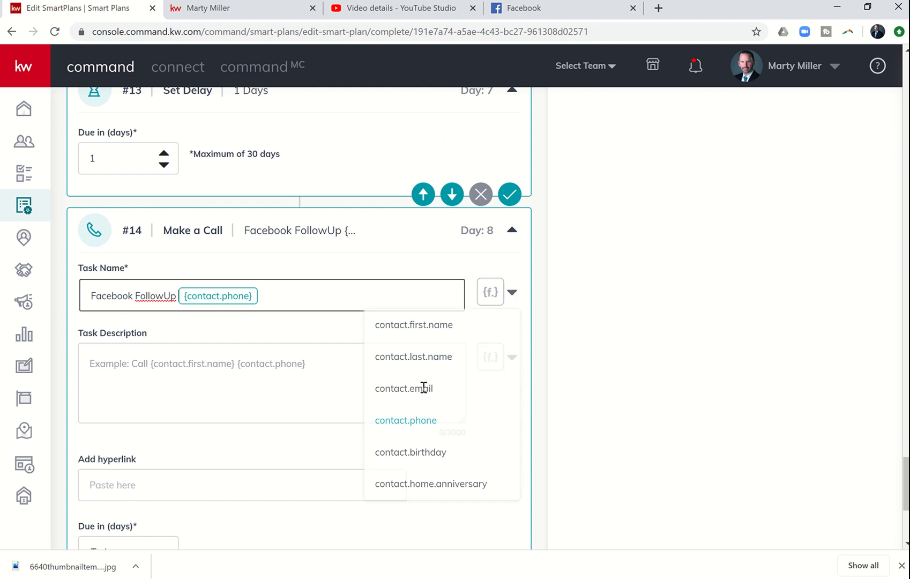
{"action": "left_click", "coordinate": [490, 293]}
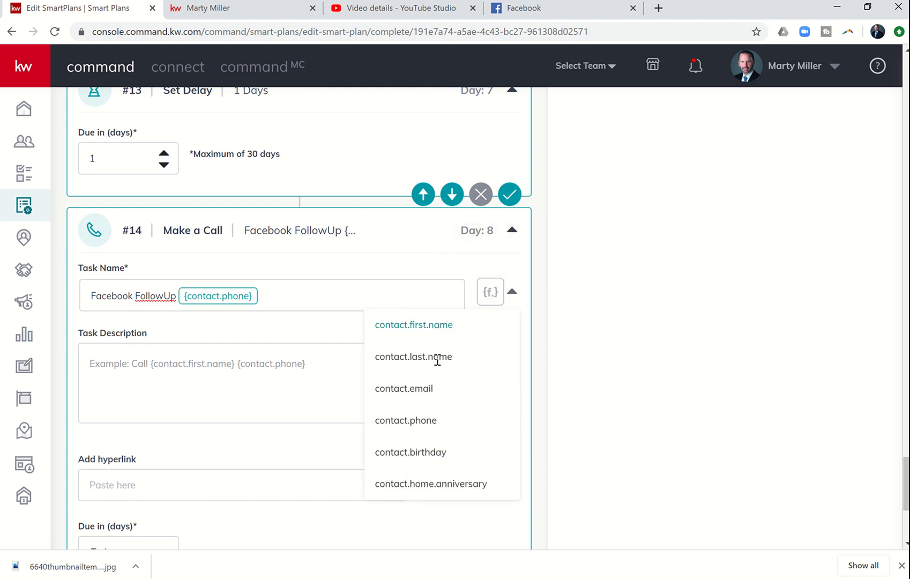
{"action": "left_click", "coordinate": [437, 356]}
{"action": "left_click", "coordinate": [490, 293]}
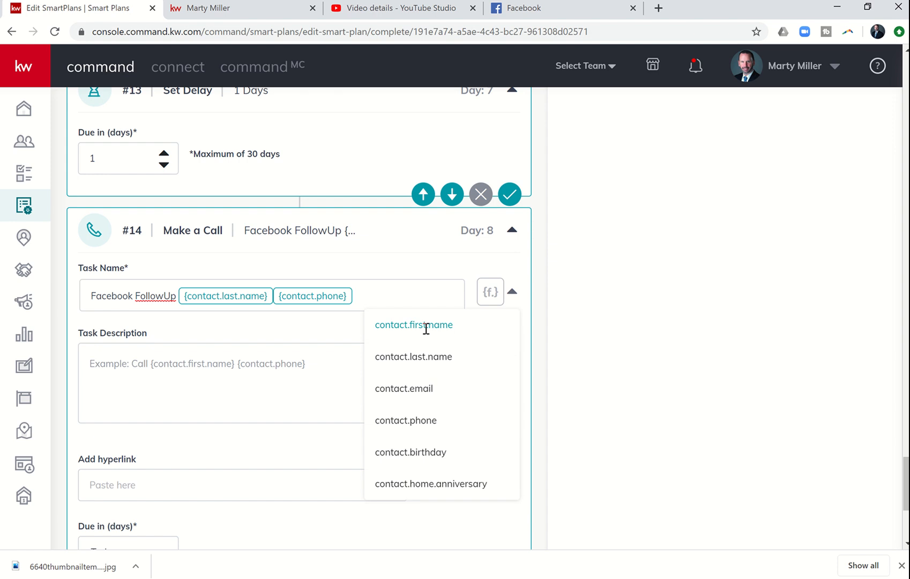
{"action": "left_click", "coordinate": [423, 324]}
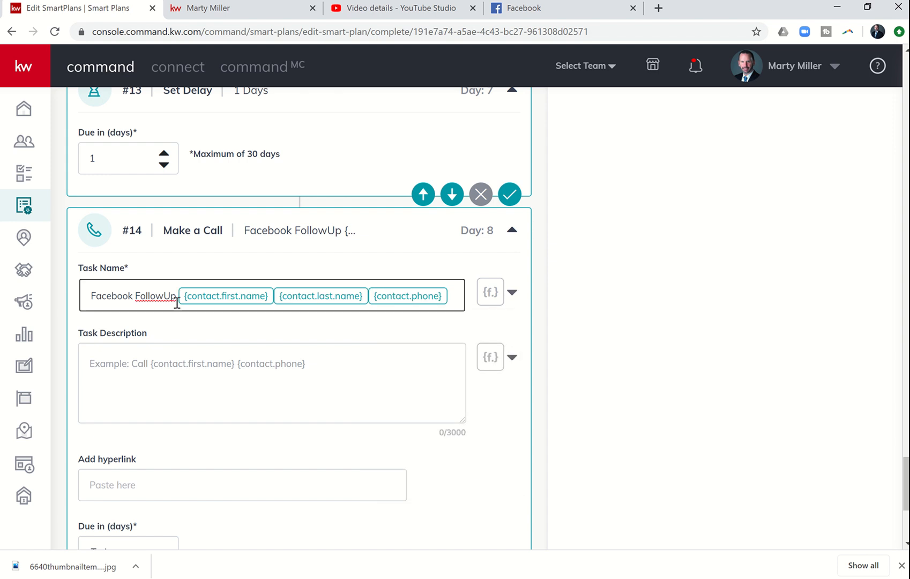
{"action": "scroll", "coordinate": [162, 393], "scroll_direction": "down", "scroll_amount": 3}
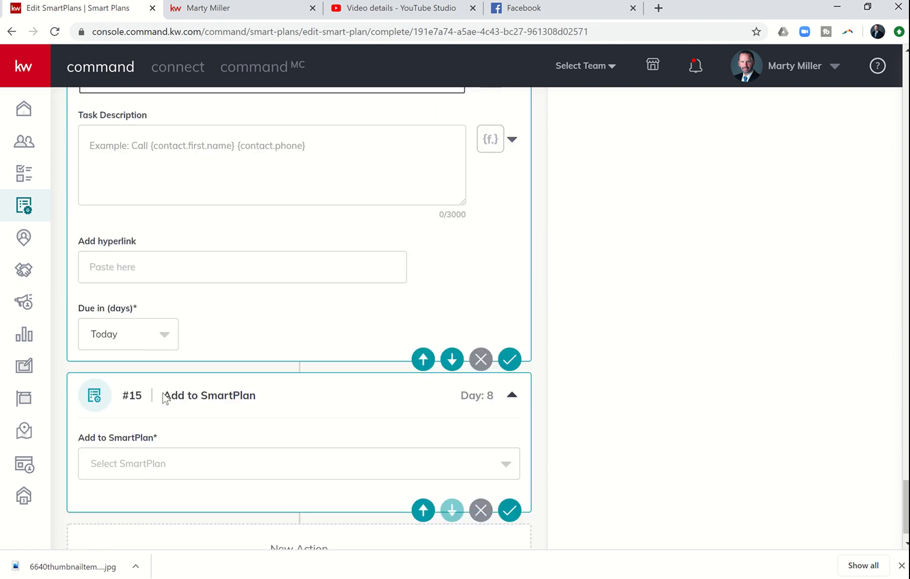
{"action": "scroll", "coordinate": [163, 392], "scroll_direction": "down", "scroll_amount": 2}
Make step #15 add the contact to the Monthly Neighborhood Nurture plan.
{"action": "left_click", "coordinate": [151, 444]}
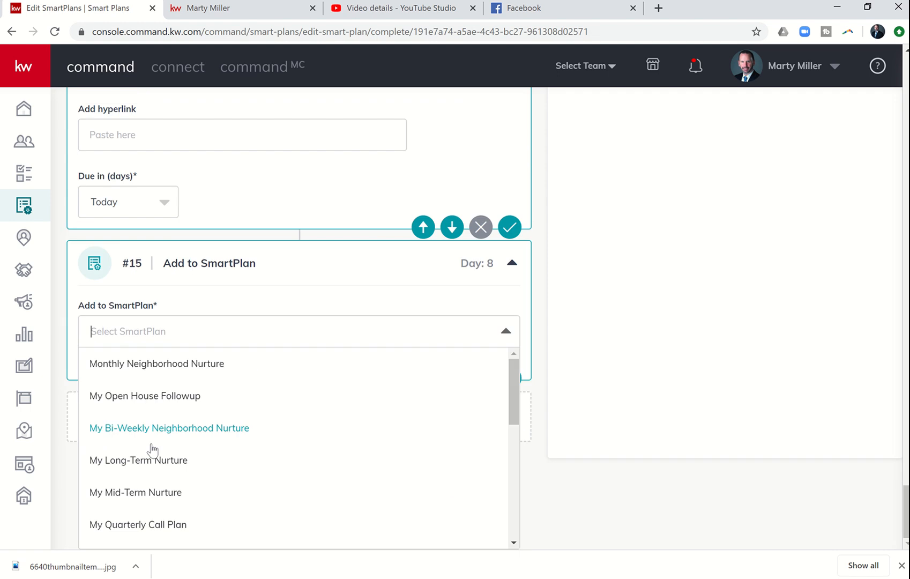
{"action": "left_click", "coordinate": [181, 368]}
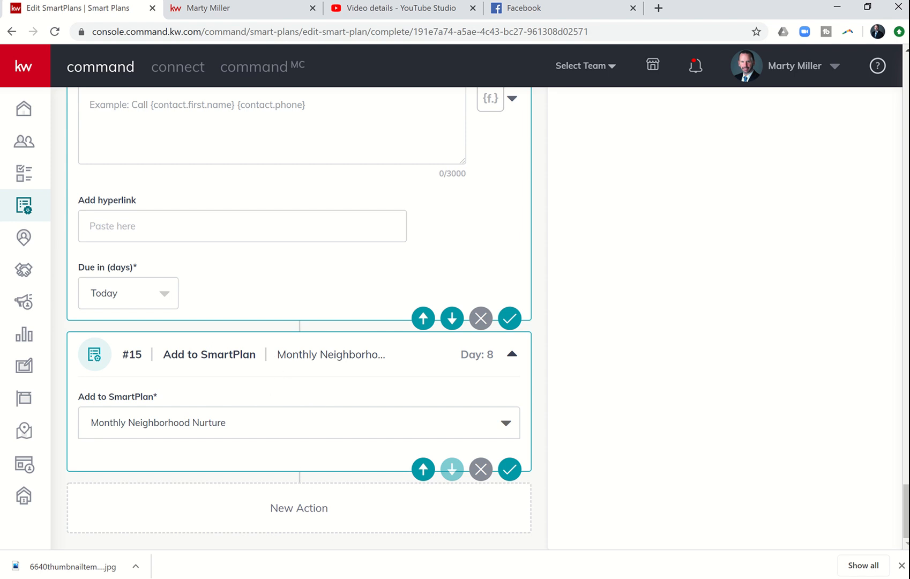
Append a 2-day delay (#16) and a new text message step (#17) to the plan.
{"action": "key", "text": "alt+Tab"}
{"action": "scroll", "coordinate": [357, 475], "scroll_direction": "down", "scroll_amount": 3}
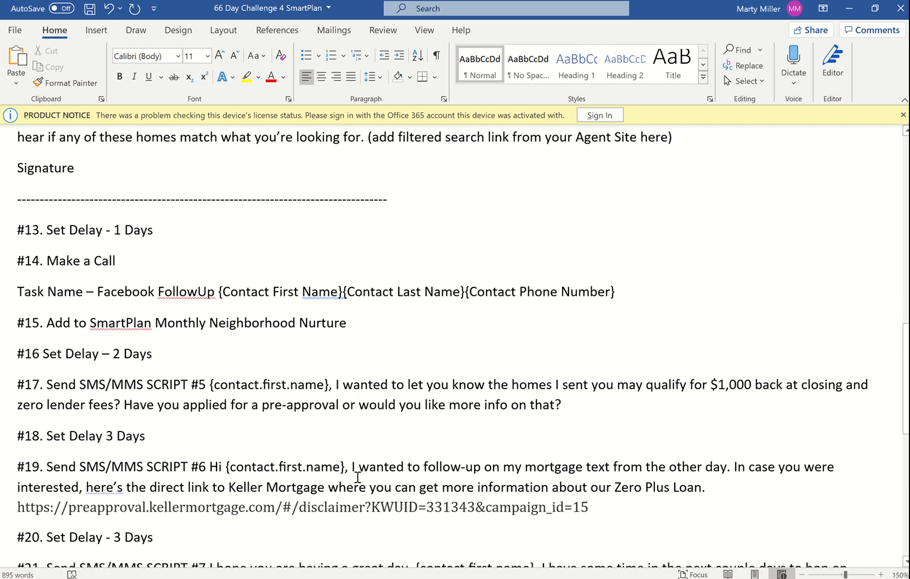
{"action": "scroll", "coordinate": [358, 475], "scroll_direction": "down", "scroll_amount": 3}
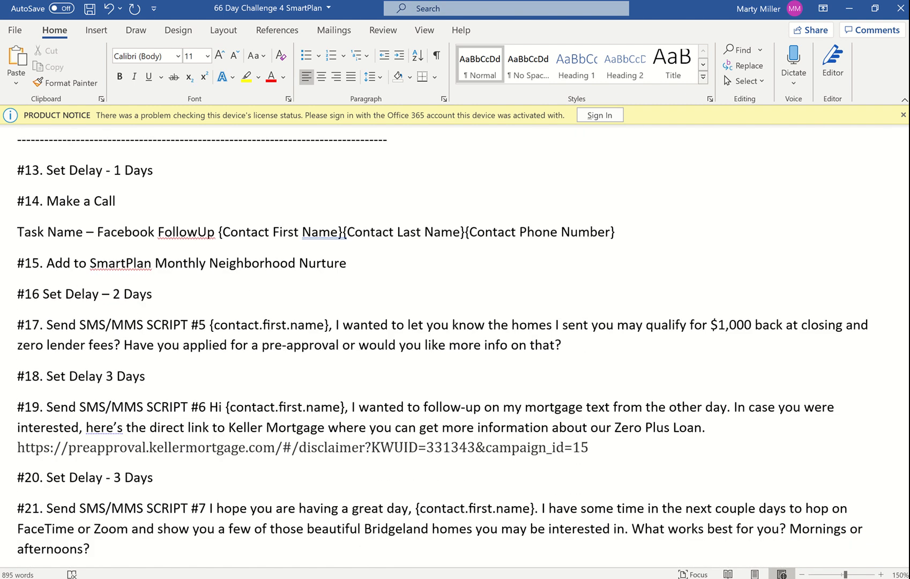
{"action": "key", "text": "alt+Tab"}
{"action": "scroll", "coordinate": [595, 314], "scroll_direction": "up", "scroll_amount": 5}
{"action": "scroll", "coordinate": [595, 314], "scroll_direction": "up", "scroll_amount": 5}
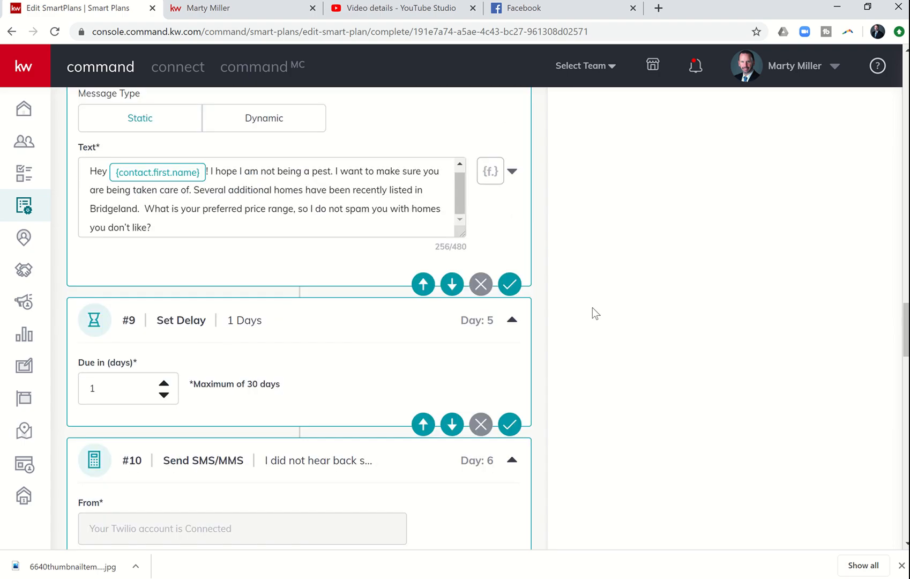
{"action": "scroll", "coordinate": [595, 314], "scroll_direction": "up", "scroll_amount": 5}
{"action": "scroll", "coordinate": [594, 313], "scroll_direction": "up", "scroll_amount": 5}
{"action": "scroll", "coordinate": [594, 314], "scroll_direction": "up", "scroll_amount": 3}
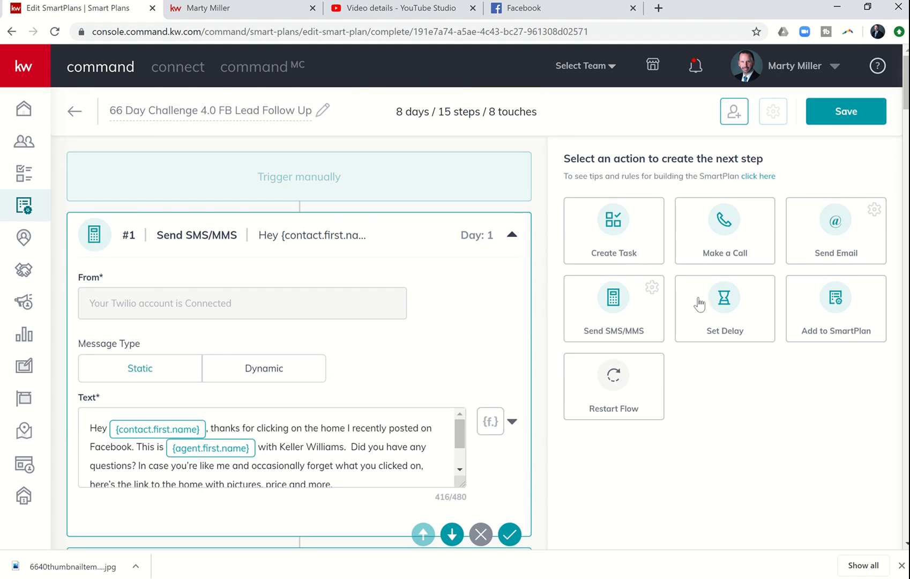
{"action": "left_click", "coordinate": [718, 305]}
{"action": "left_click", "coordinate": [620, 312]}
{"action": "scroll", "coordinate": [586, 438], "scroll_direction": "down", "scroll_amount": 10}
{"action": "scroll", "coordinate": [586, 439], "scroll_direction": "down", "scroll_amount": 10}
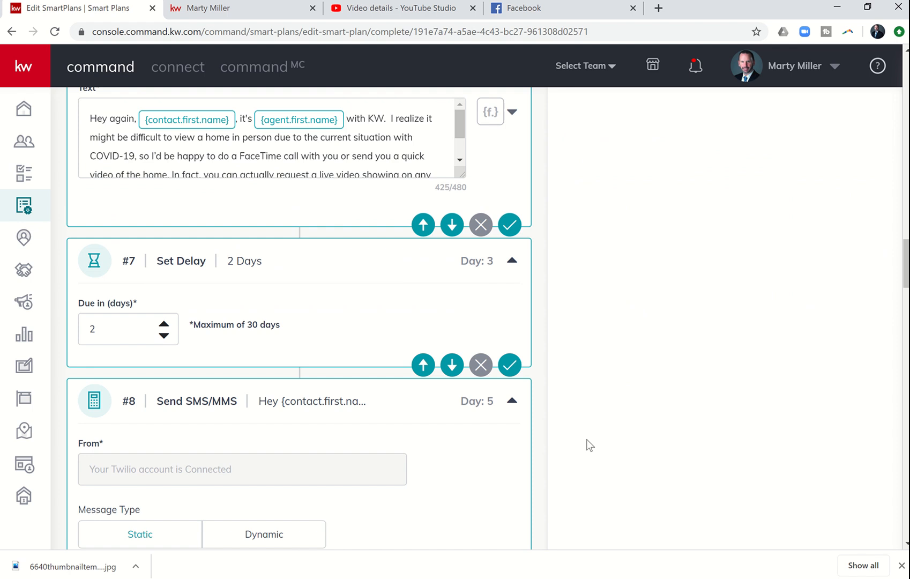
{"action": "scroll", "coordinate": [587, 439], "scroll_direction": "down", "scroll_amount": 10}
{"action": "scroll", "coordinate": [587, 439], "scroll_direction": "down", "scroll_amount": 5}
{"action": "scroll", "coordinate": [586, 438], "scroll_direction": "down", "scroll_amount": 5}
{"action": "scroll", "coordinate": [587, 439], "scroll_direction": "down", "scroll_amount": 5}
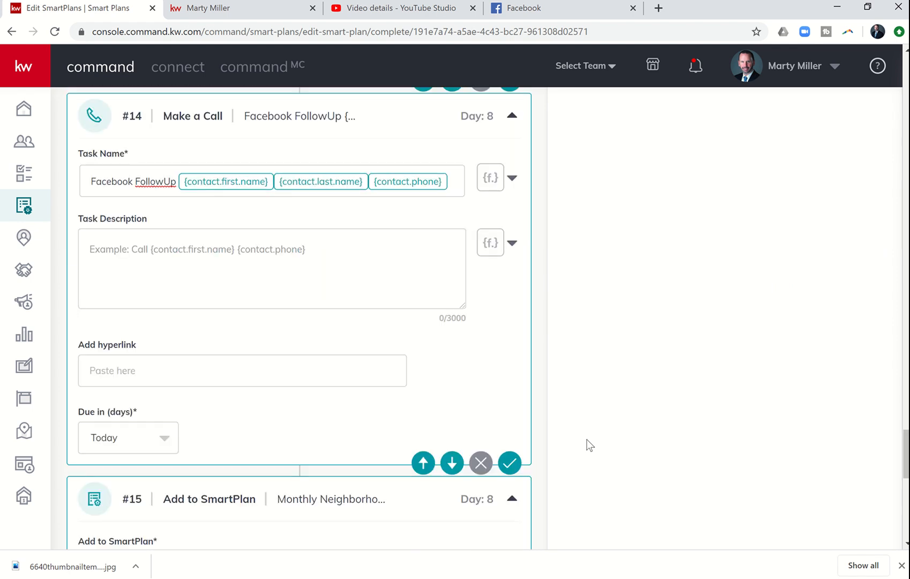
{"action": "scroll", "coordinate": [586, 439], "scroll_direction": "down", "scroll_amount": 5}
{"action": "scroll", "coordinate": [586, 439], "scroll_direction": "down", "scroll_amount": 3}
{"action": "scroll", "coordinate": [587, 439], "scroll_direction": "down", "scroll_amount": 2}
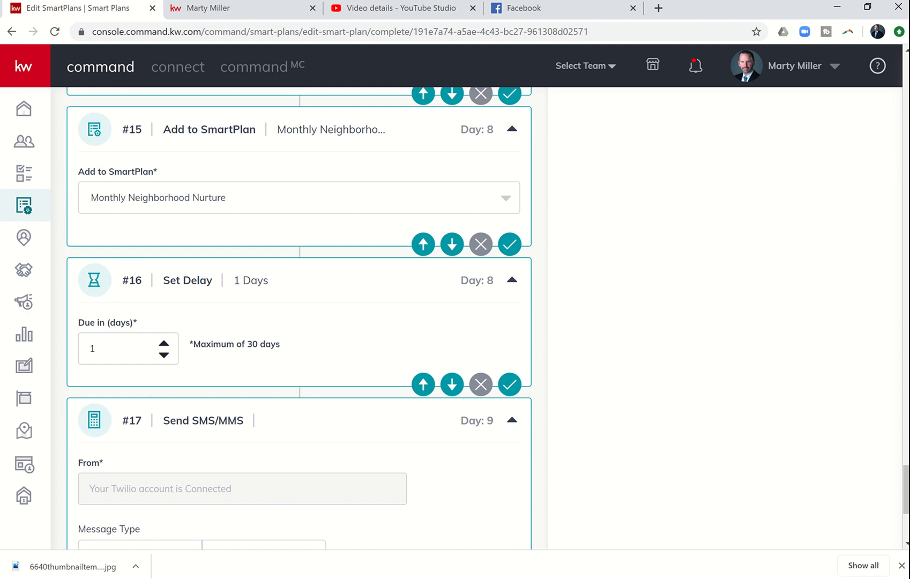
{"action": "key", "text": "alt+Tab"}
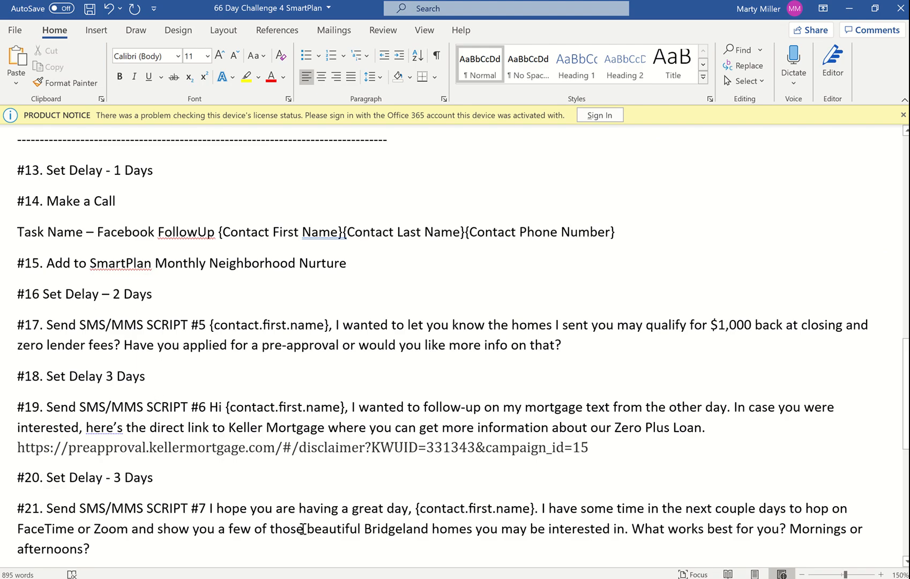
{"action": "key", "text": "alt+Tab"}
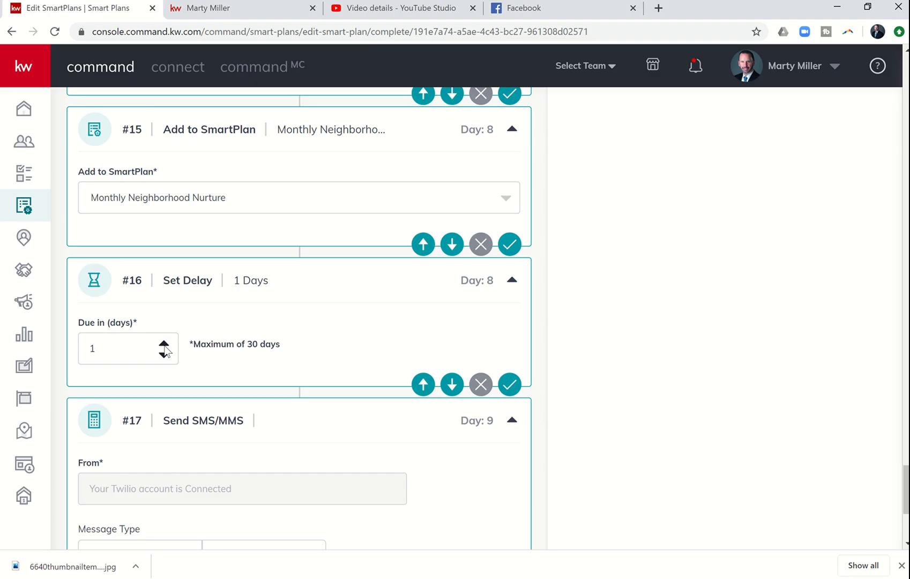
{"action": "left_click", "coordinate": [164, 344]}
{"action": "scroll", "coordinate": [247, 434], "scroll_direction": "down", "scroll_amount": 3}
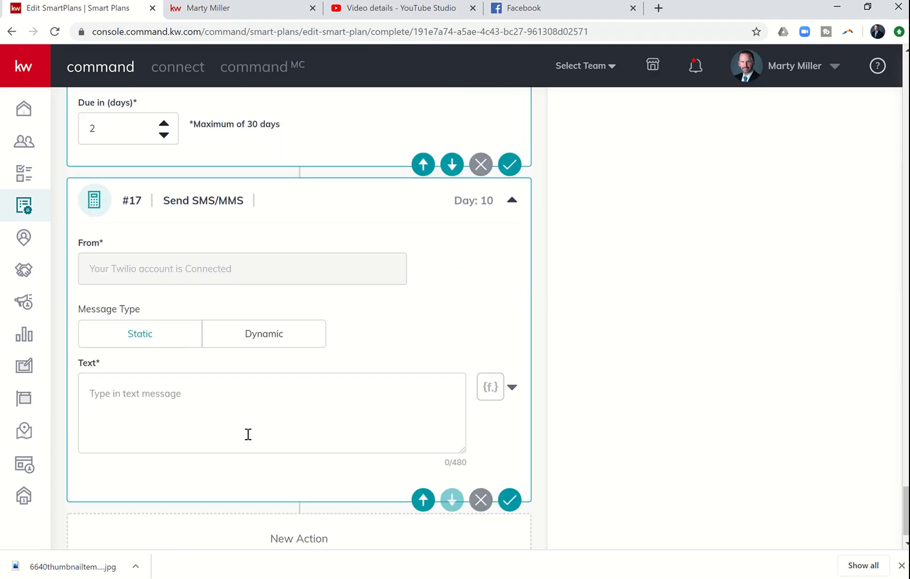
{"action": "left_click", "coordinate": [206, 388]}
Fill step #17 with the $1,000 back at closing script copied from the Word outline.
{"action": "key", "text": "alt+Tab"}
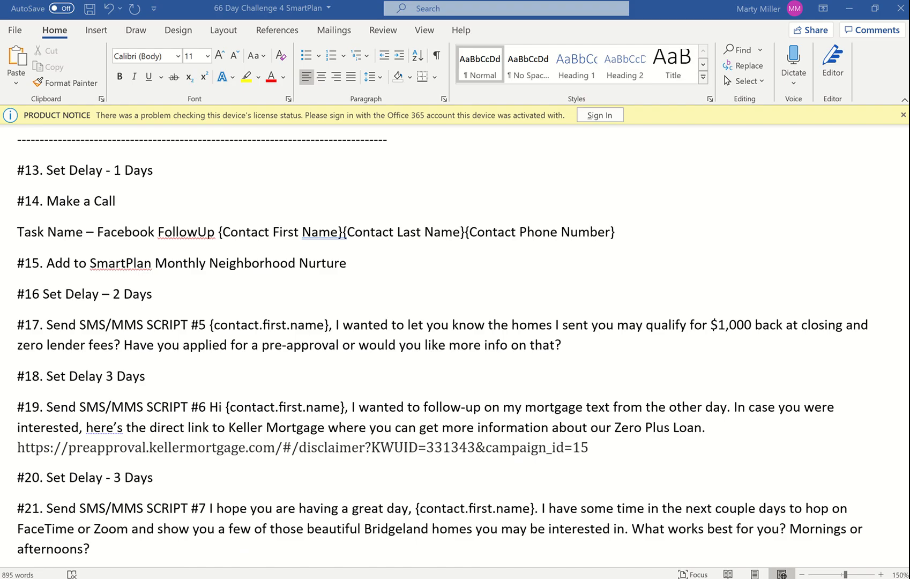
{"action": "left_click", "coordinate": [211, 407]}
{"action": "double_click", "coordinate": [217, 407]}
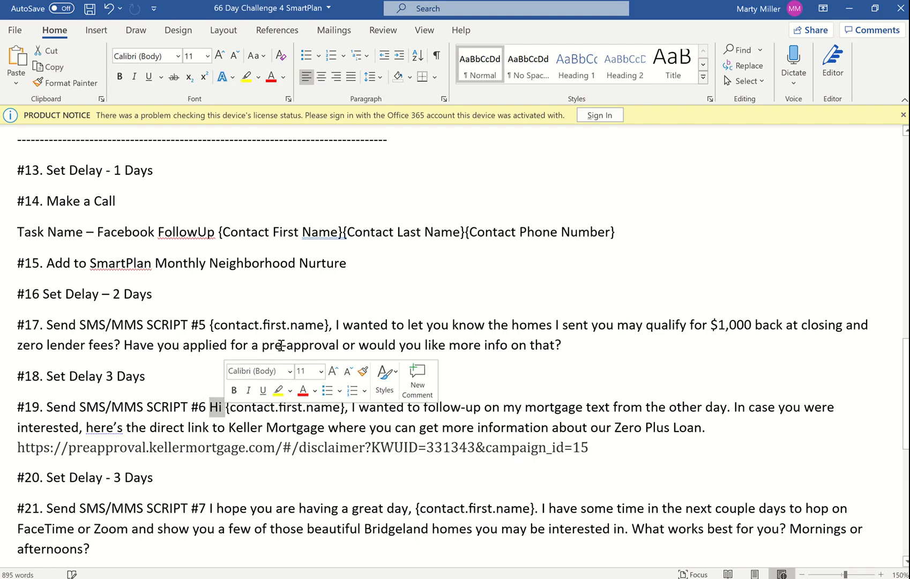
{"action": "left_click_drag", "start_coordinate": [211, 324], "coordinate": [576, 341]}
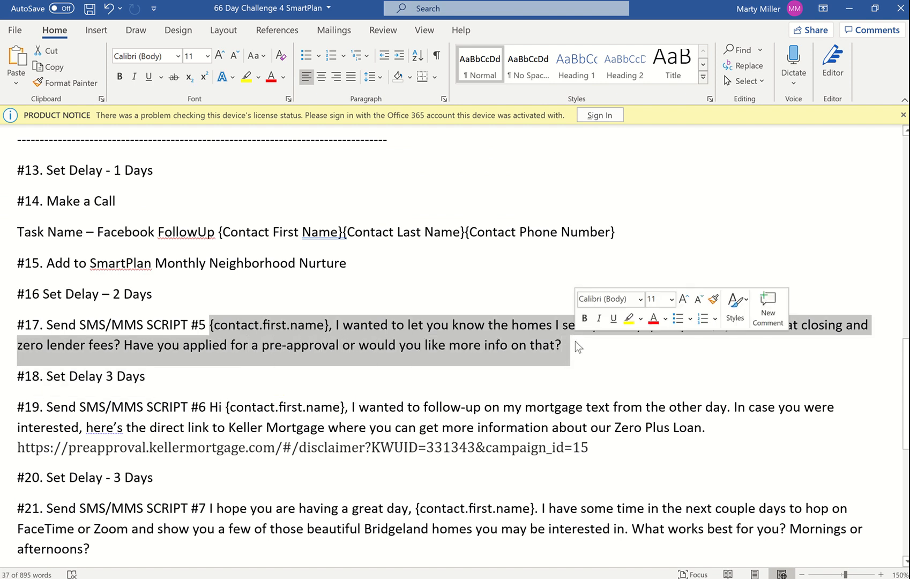
{"action": "key", "text": "ctrl+c"}
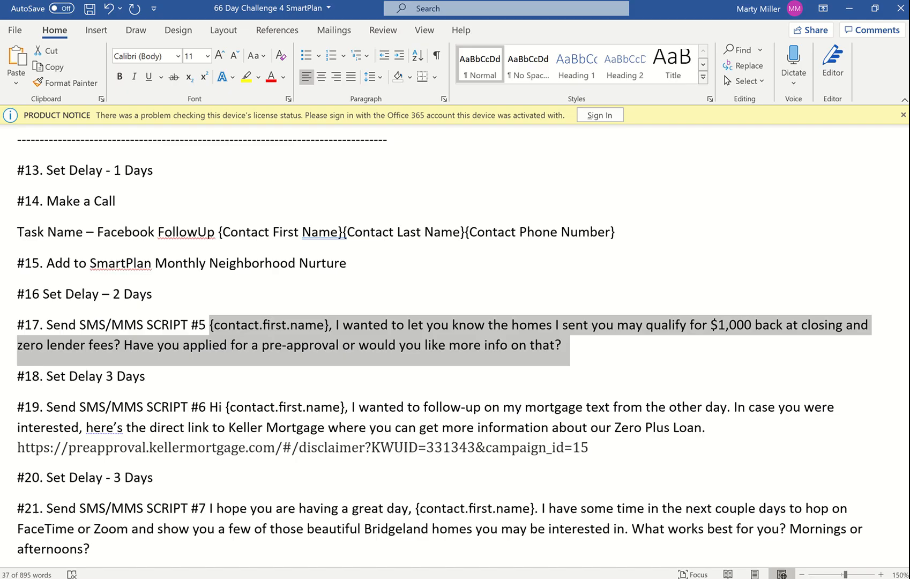
{"action": "key", "text": "alt+Tab"}
{"action": "key", "text": "ctrl+v"}
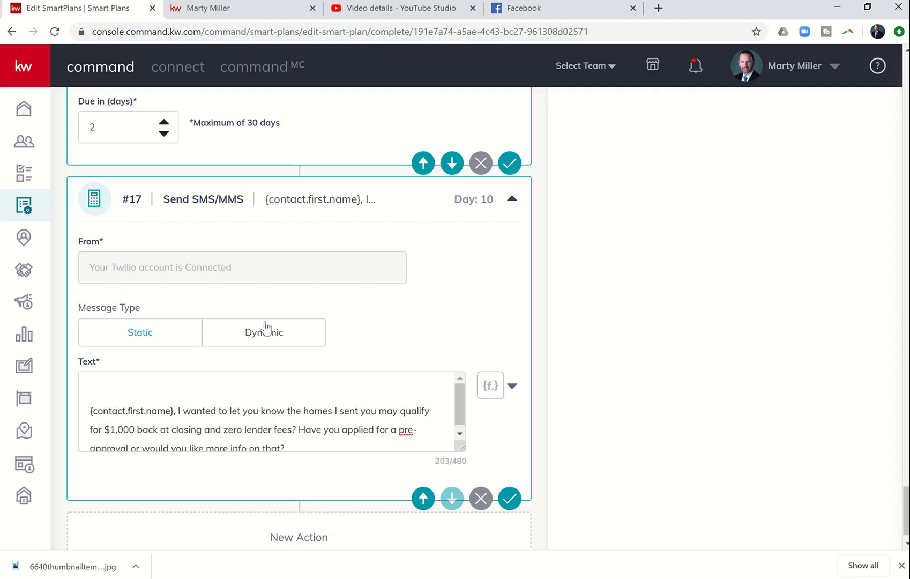
{"action": "left_click", "coordinate": [231, 393]}
{"action": "key", "text": "BackSpace"}
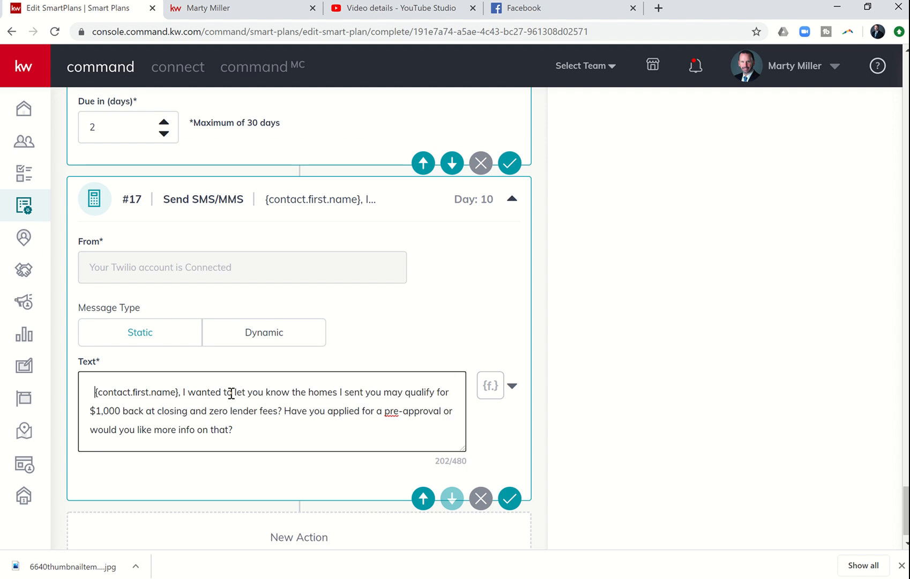
{"action": "key", "text": "Delete"}
Replace the typed first-name placeholder in step #17 with the contact first name merge field.
{"action": "left_click", "coordinate": [176, 394]}
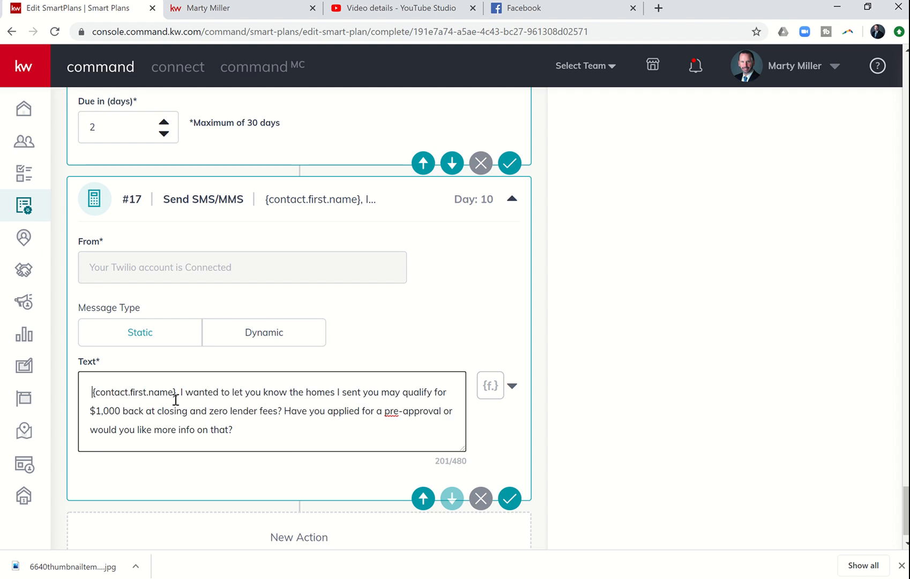
{"action": "left_click_drag", "start_coordinate": [175, 393], "coordinate": [91, 393]}
{"action": "key", "text": "Delete"}
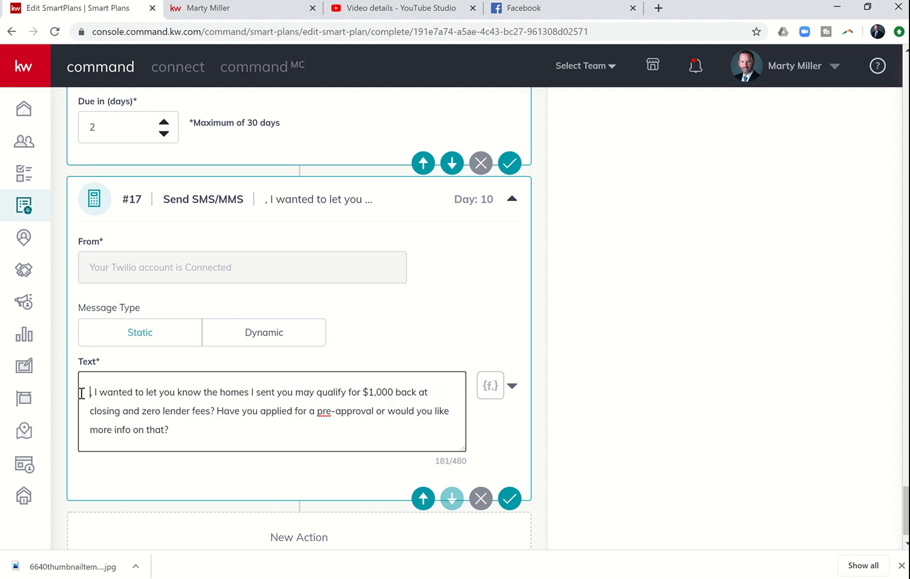
{"action": "left_click", "coordinate": [484, 392]}
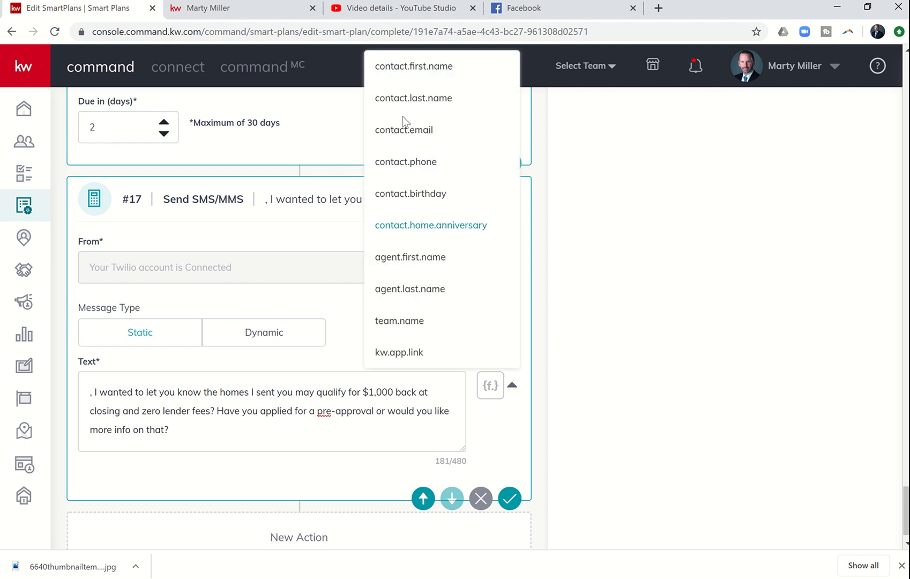
{"action": "left_click", "coordinate": [394, 66]}
{"action": "key", "text": "Delete"}
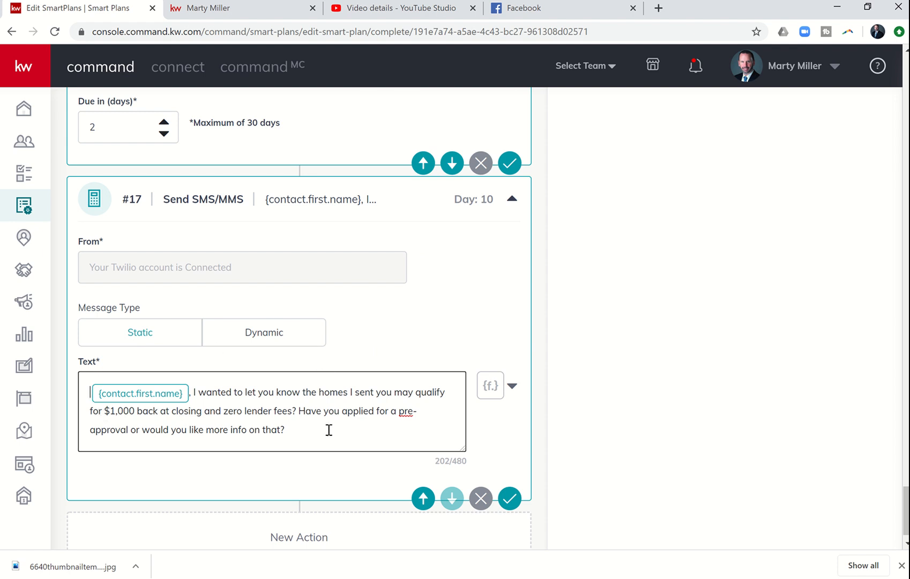
{"action": "scroll", "coordinate": [328, 461], "scroll_direction": "down", "scroll_amount": 1}
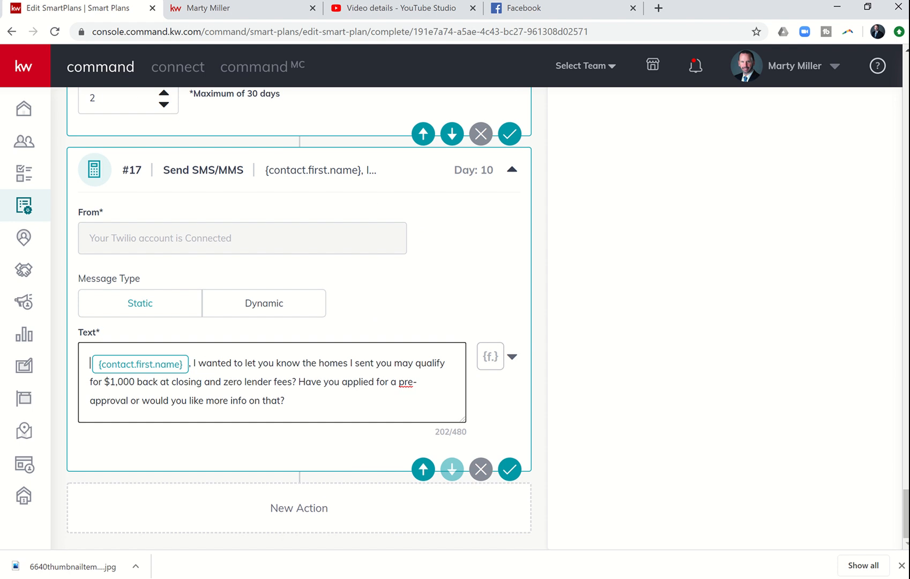
Append a 3-day delay as step #18 followed by an empty text message step #19.
{"action": "key", "text": "alt+Tab"}
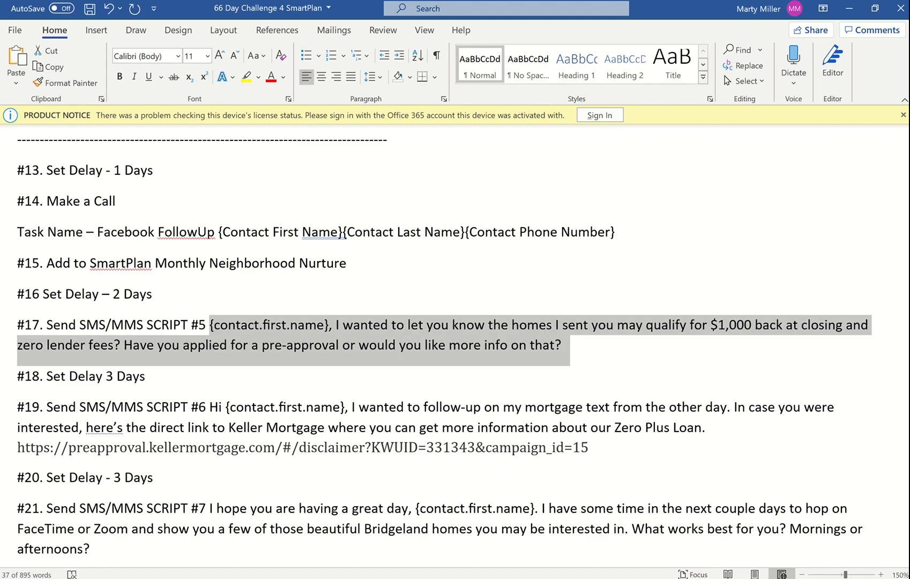
{"action": "key", "text": "alt+Tab"}
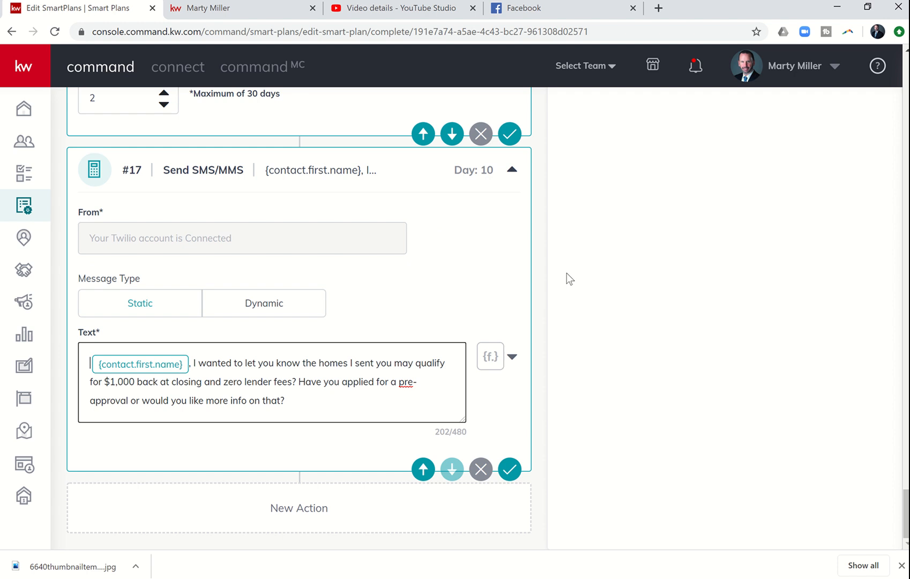
{"action": "scroll", "coordinate": [567, 273], "scroll_direction": "up", "scroll_amount": 5}
{"action": "scroll", "coordinate": [567, 274], "scroll_direction": "up", "scroll_amount": 5}
{"action": "scroll", "coordinate": [567, 273], "scroll_direction": "up", "scroll_amount": 5}
{"action": "scroll", "coordinate": [567, 273], "scroll_direction": "up", "scroll_amount": 5}
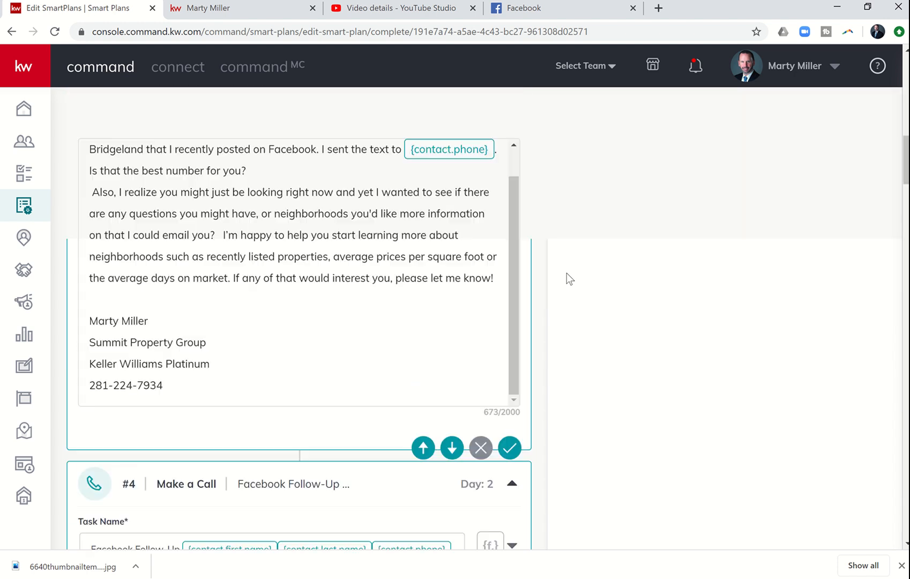
{"action": "scroll", "coordinate": [567, 273], "scroll_direction": "up", "scroll_amount": 5}
{"action": "scroll", "coordinate": [567, 274], "scroll_direction": "up", "scroll_amount": 5}
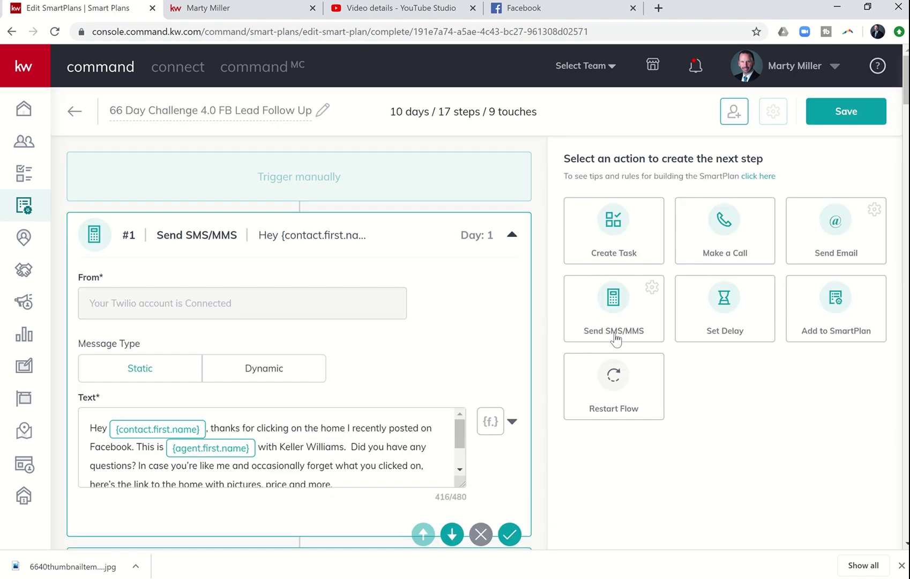
{"action": "left_click", "coordinate": [724, 308]}
{"action": "left_click", "coordinate": [724, 229]}
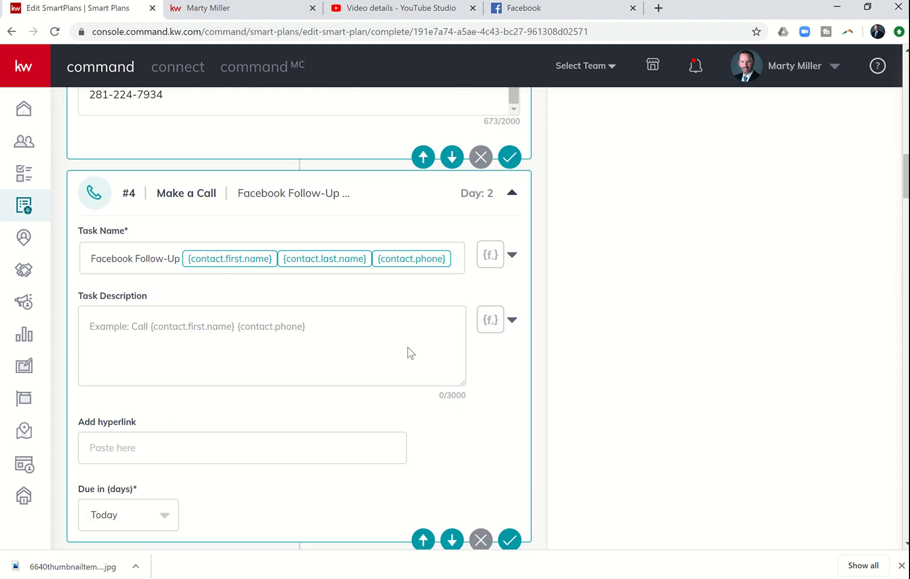
{"action": "scroll", "coordinate": [407, 348], "scroll_direction": "down", "scroll_amount": 8}
{"action": "scroll", "coordinate": [385, 213], "scroll_direction": "down", "scroll_amount": 8}
{"action": "scroll", "coordinate": [385, 68], "scroll_direction": "down", "scroll_amount": 5}
{"action": "scroll", "coordinate": [385, 67], "scroll_direction": "down", "scroll_amount": 6}
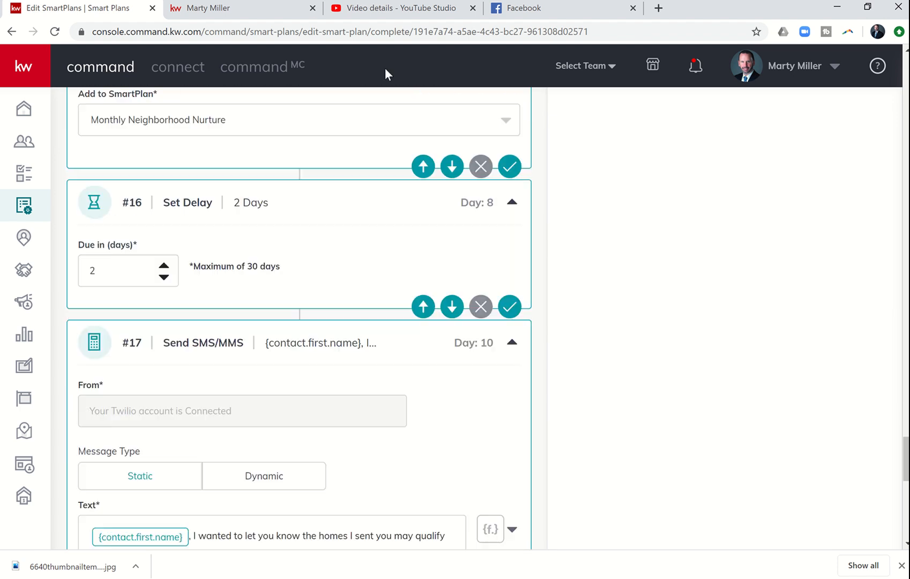
{"action": "scroll", "coordinate": [385, 68], "scroll_direction": "down", "scroll_amount": 5}
{"action": "scroll", "coordinate": [385, 68], "scroll_direction": "down", "scroll_amount": 5}
{"action": "scroll", "coordinate": [385, 67], "scroll_direction": "down", "scroll_amount": 1}
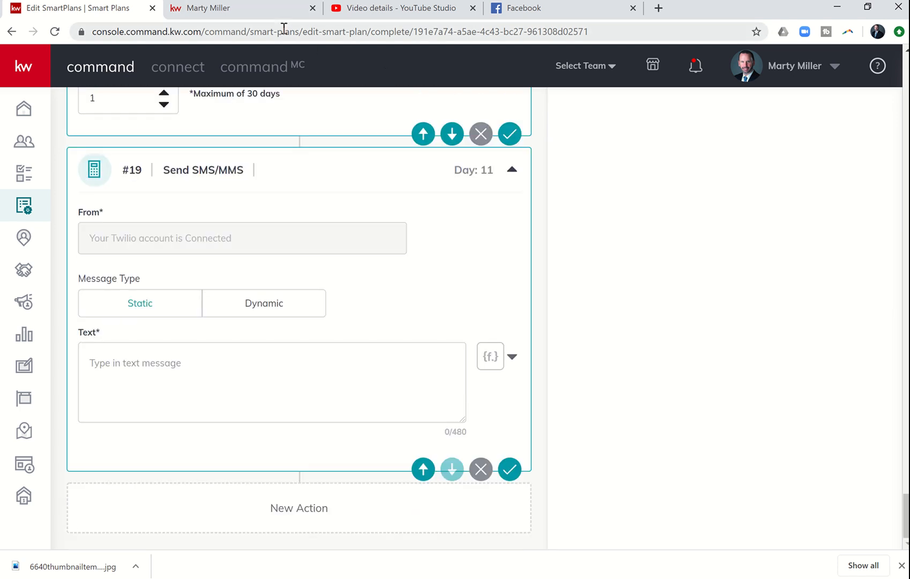
{"action": "scroll", "coordinate": [220, 151], "scroll_direction": "up", "scroll_amount": 2}
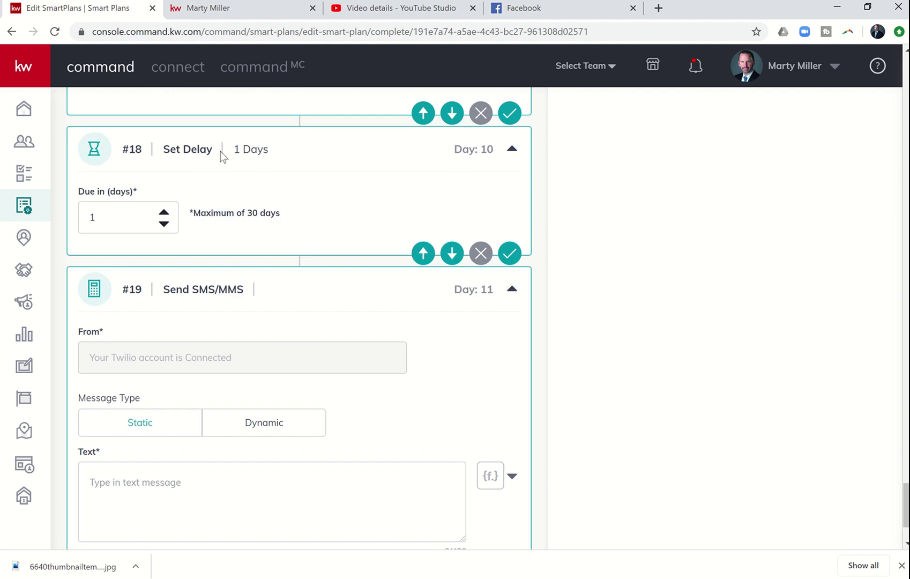
{"action": "double_click", "coordinate": [164, 213]}
{"action": "left_click", "coordinate": [164, 212]}
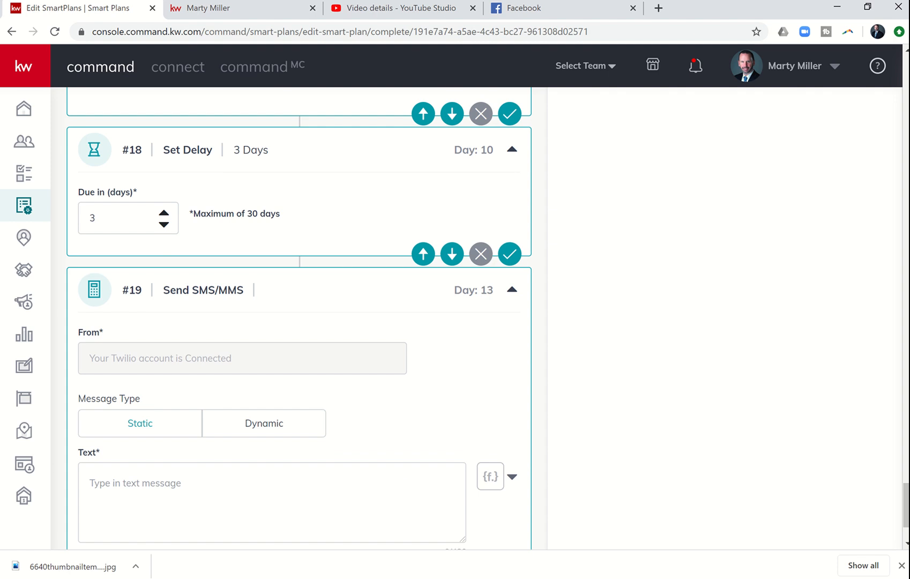
Fill step #19 with the mortgage follow-up script copied from the Word outline.
{"action": "left_click", "coordinate": [395, 526]}
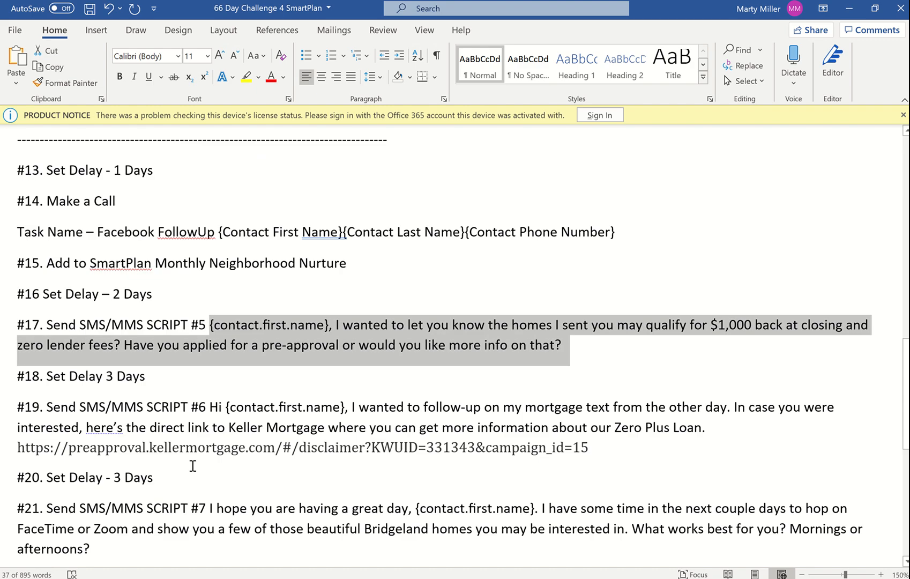
{"action": "mouse_move", "coordinate": [596, 447]}
{"action": "left_mouse_down"}
{"action": "mouse_move", "coordinate": [218, 425]}
{"action": "mouse_move", "coordinate": [210, 409]}
{"action": "left_mouse_up"}
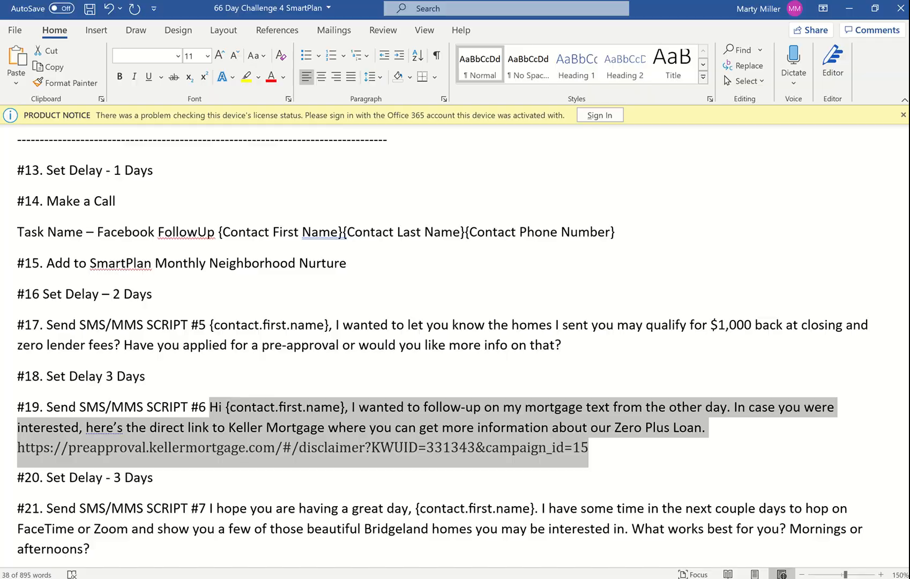
{"action": "key", "text": "alt+Tab"}
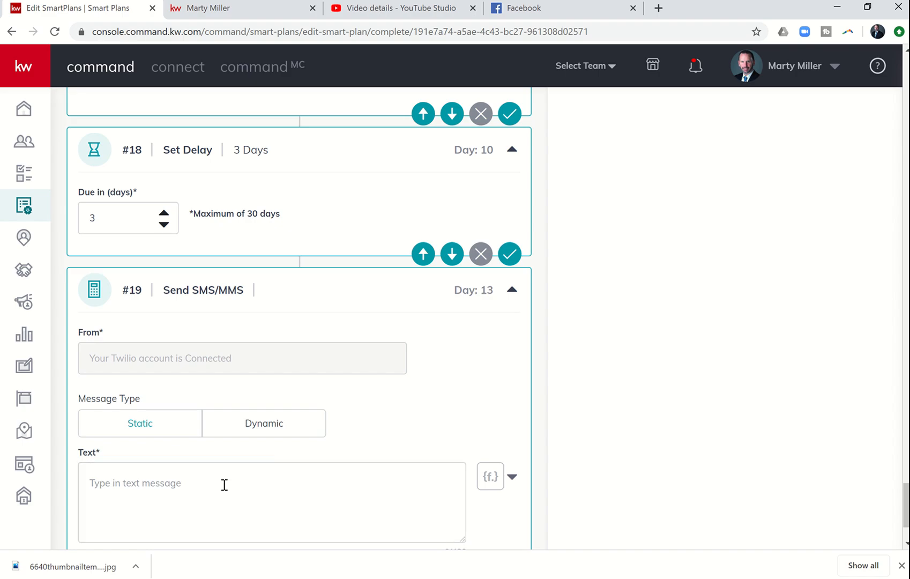
{"action": "left_click", "coordinate": [181, 479]}
{"action": "key", "text": "ctrl+v"}
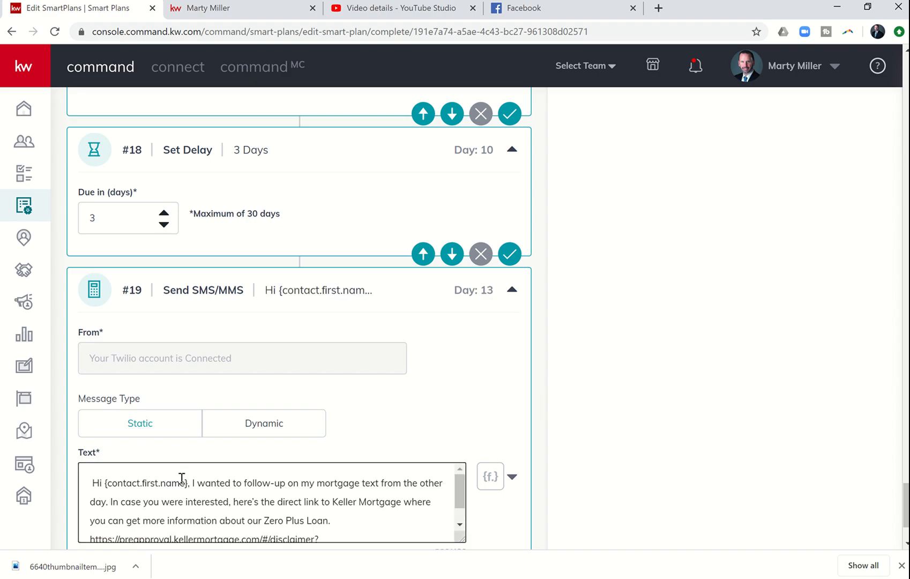
{"action": "left_click", "coordinate": [94, 486]}
{"action": "key", "text": "BackSpace"}
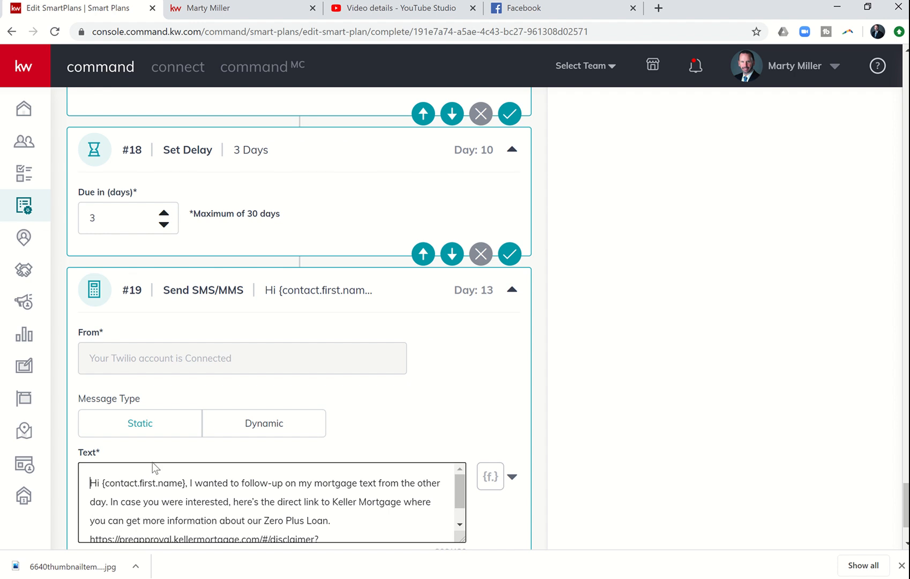
Replace the typed name after 'Hi' in step #19 with the contact first name merge field.
{"action": "left_click", "coordinate": [186, 483]}
{"action": "key", "text": "BackSpace"}
{"action": "key", "text": "BackSpace"}
{"action": "key", "text": "BackSpace"}
{"action": "key", "text": "BackSpace"}
{"action": "key", "text": "BackSpace"}
{"action": "key", "text": "BackSpace"}
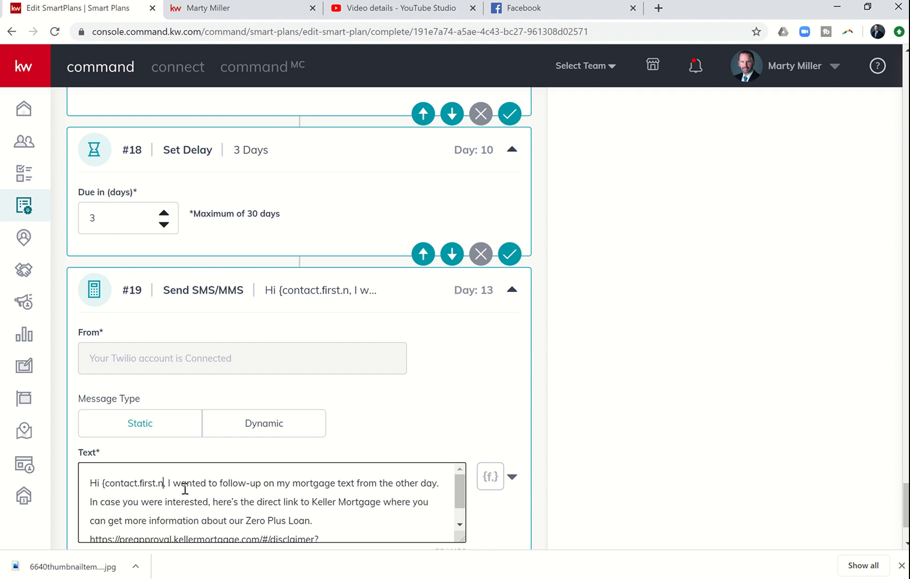
{"action": "key", "text": "BackSpace"}
{"action": "key", "text": "BackSpace"}
{"action": "key", "text": "BackSpace"}
{"action": "key", "text": "BackSpace"}
{"action": "key", "text": "BackSpace"}
{"action": "key", "text": "BackSpace"}
{"action": "key", "text": "BackSpace"}
{"action": "key", "text": "BackSpace"}
{"action": "key", "text": "BackSpace"}
{"action": "key", "text": "BackSpace"}
{"action": "key", "text": "BackSpace"}
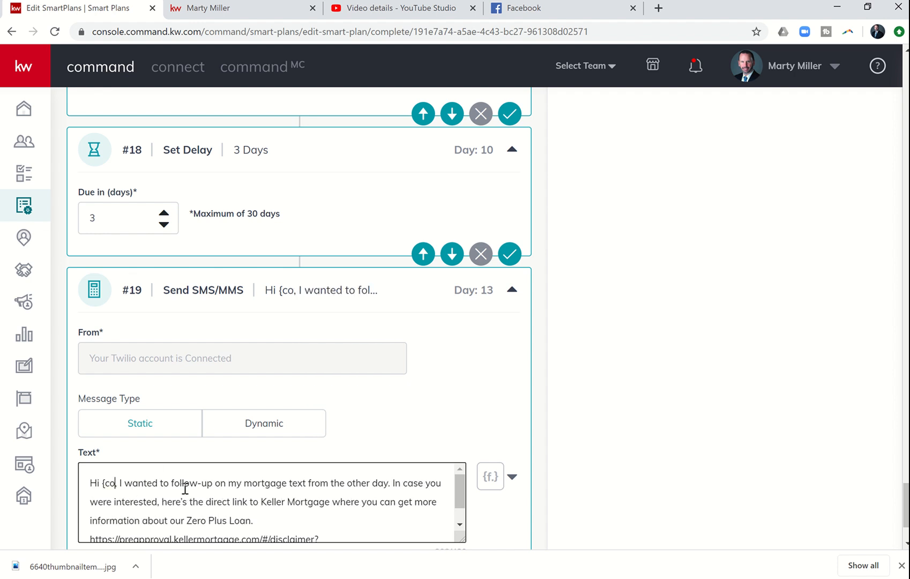
{"action": "key", "text": "BackSpace"}
{"action": "key", "text": "BackSpace"}
{"action": "key", "text": "BackSpace"}
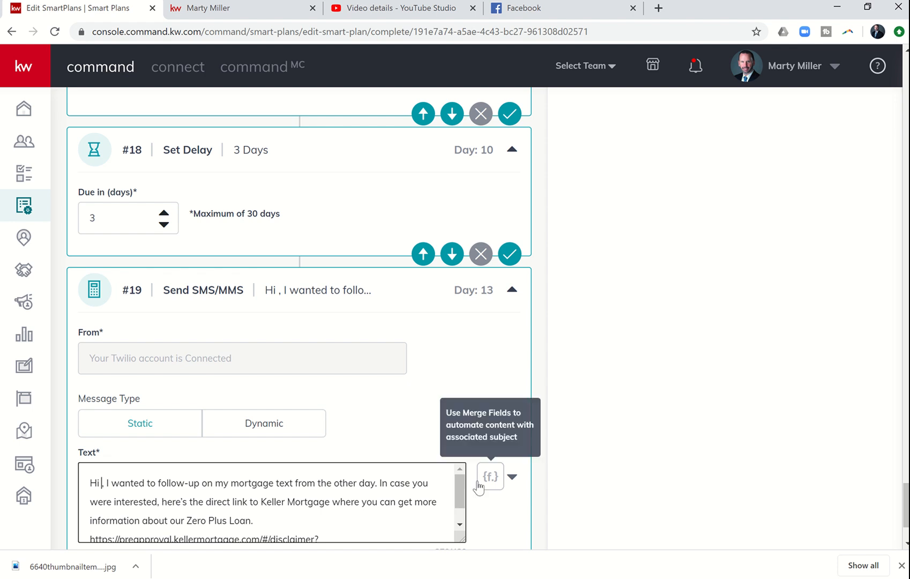
{"action": "left_click", "coordinate": [500, 476]}
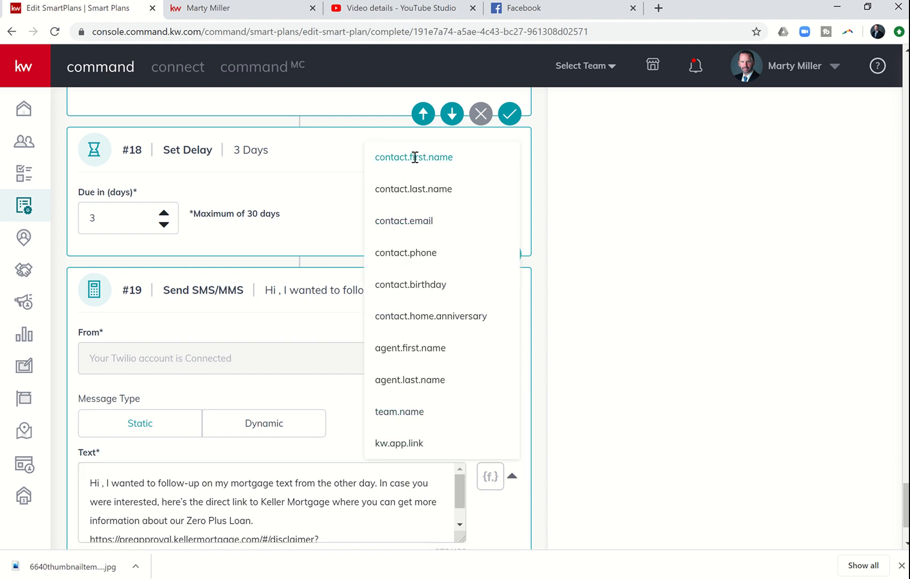
{"action": "left_click", "coordinate": [414, 156]}
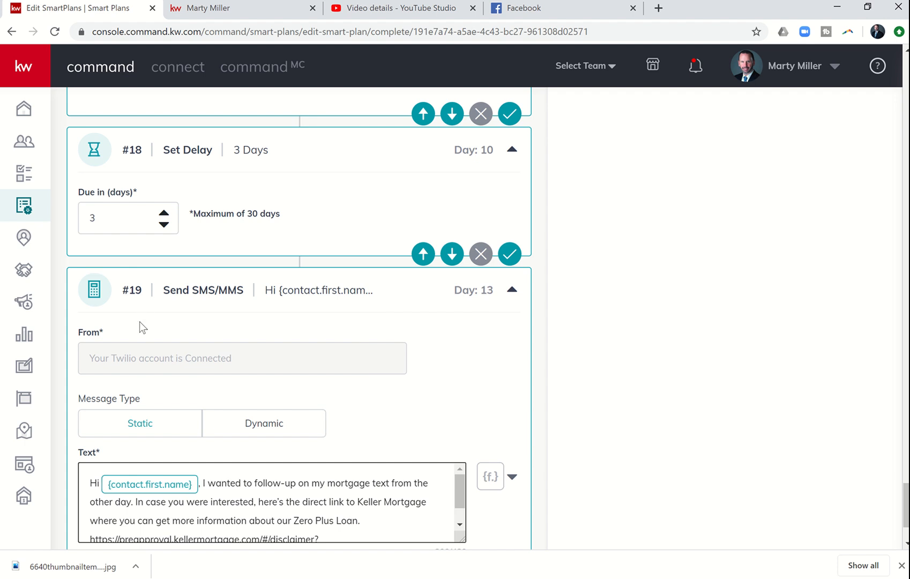
Sign in to the Keller Mortgage Agent Portal and copy the personal KM link from settings.
{"action": "left_click", "coordinate": [659, 8]}
{"action": "type", "text": "kellermortgage"}
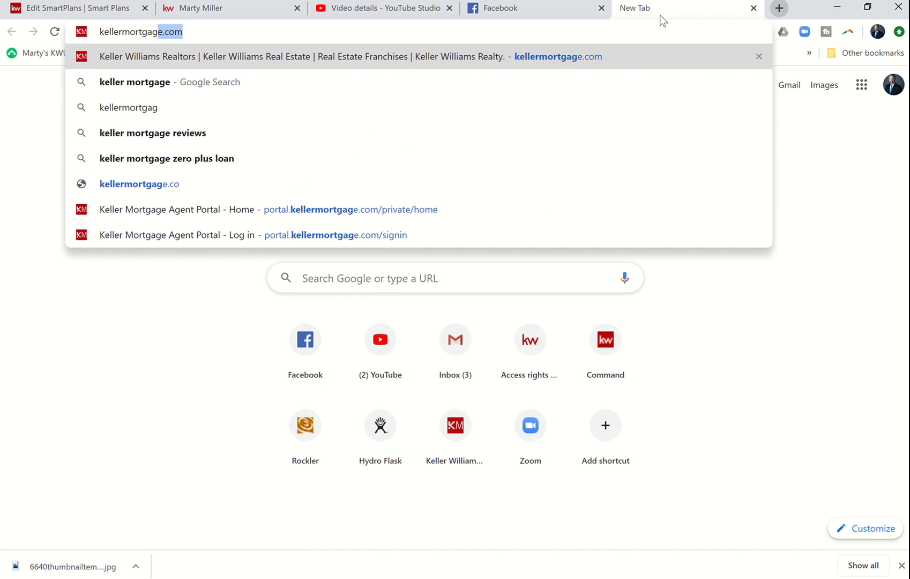
{"action": "type", "text": ".com"}
{"action": "key", "text": "Return"}
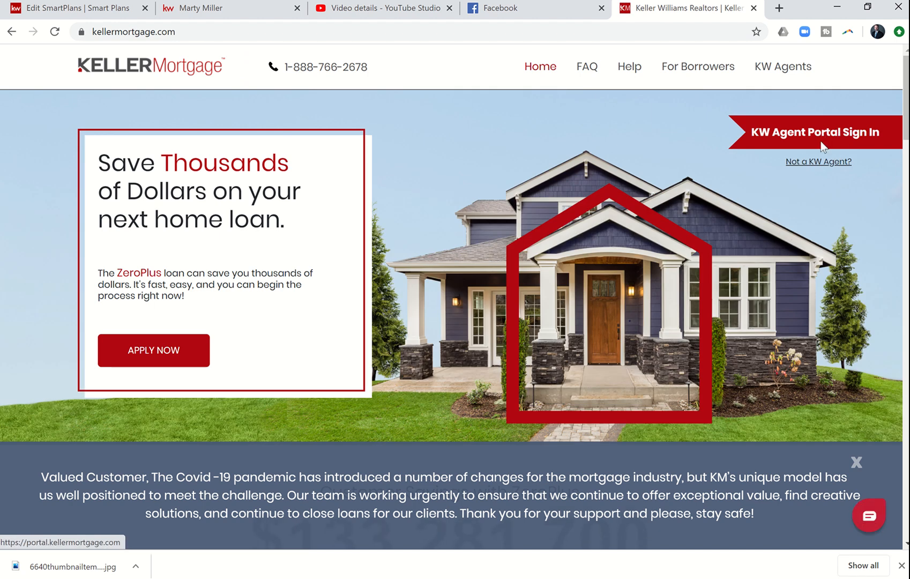
{"action": "left_click", "coordinate": [814, 137]}
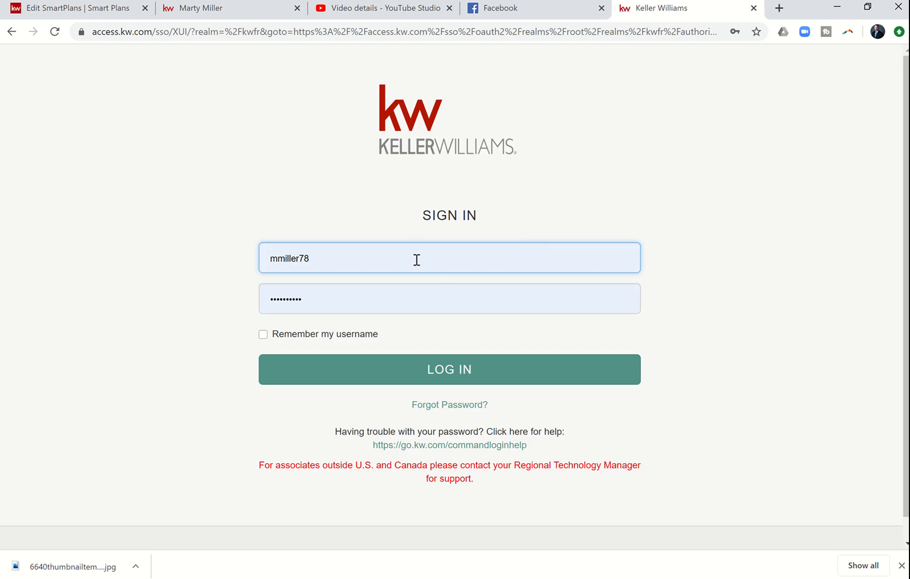
{"action": "left_click", "coordinate": [429, 369]}
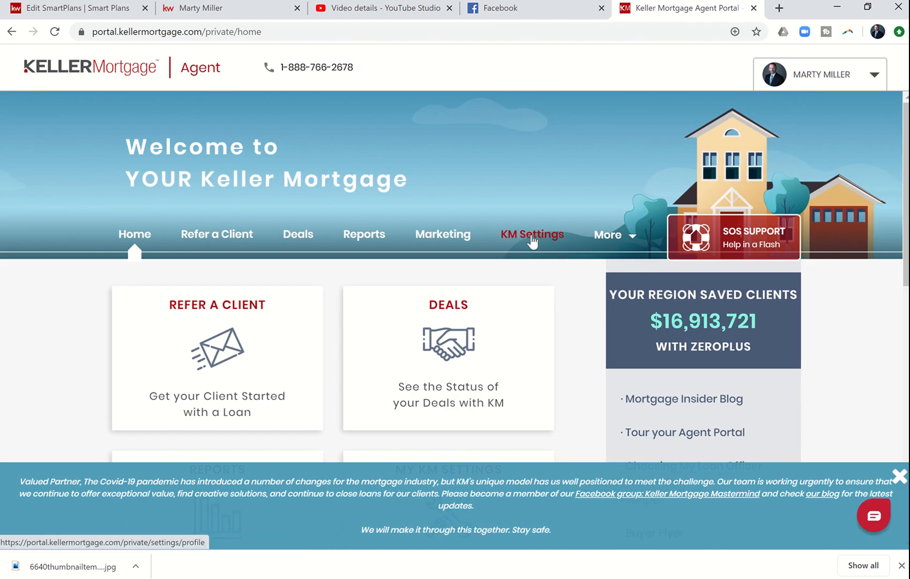
{"action": "left_click", "coordinate": [533, 239]}
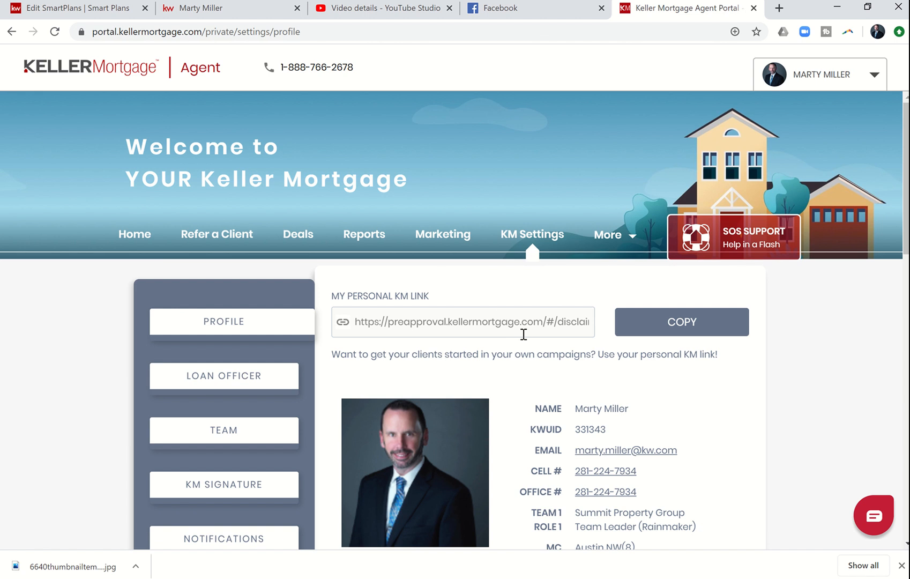
{"action": "left_click", "coordinate": [657, 334]}
Return to step #19's text, then append a delay and a text message step, making 21 steps.
{"action": "left_click", "coordinate": [109, 9]}
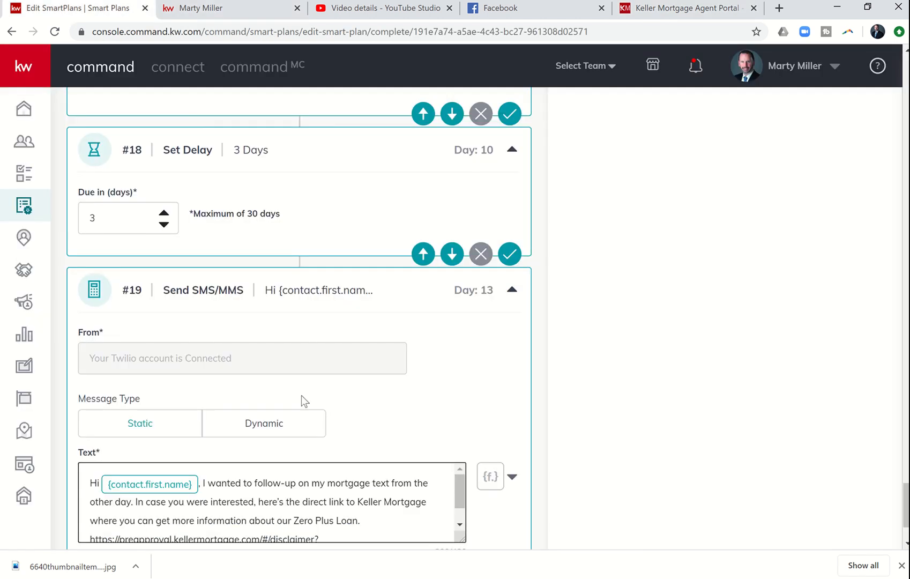
{"action": "scroll", "coordinate": [302, 396], "scroll_direction": "down", "scroll_amount": 2}
{"action": "left_click", "coordinate": [340, 398]}
{"action": "scroll", "coordinate": [340, 399], "scroll_direction": "down", "scroll_amount": 1}
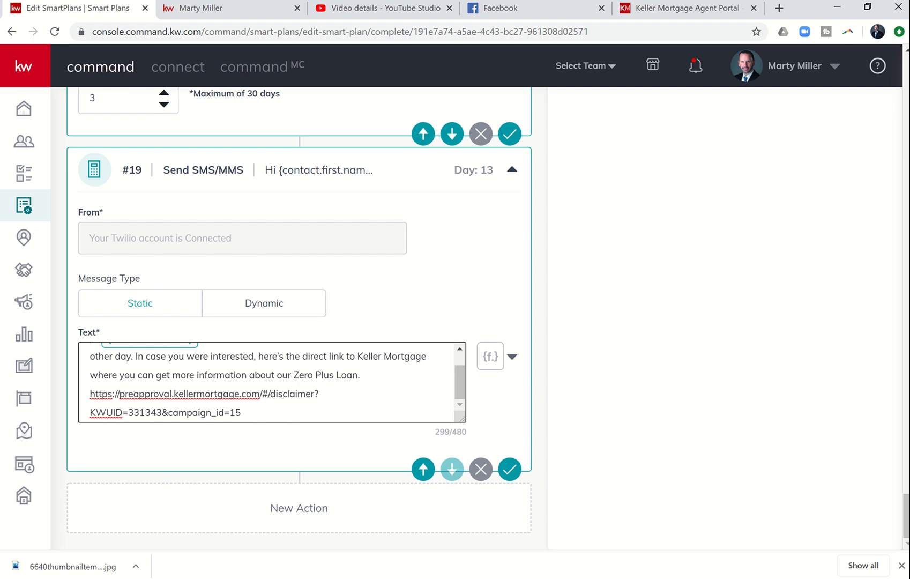
{"action": "key", "text": "alt+Tab"}
{"action": "left_click_drag", "start_coordinate": [211, 404], "coordinate": [590, 443]}
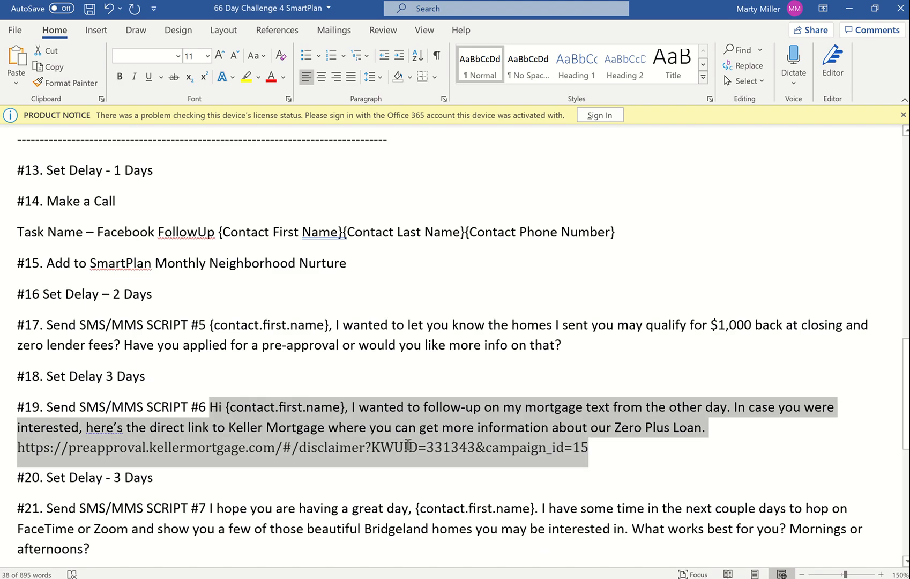
{"action": "scroll", "coordinate": [408, 444], "scroll_direction": "down", "scroll_amount": 1}
{"action": "scroll", "coordinate": [408, 444], "scroll_direction": "down", "scroll_amount": 3}
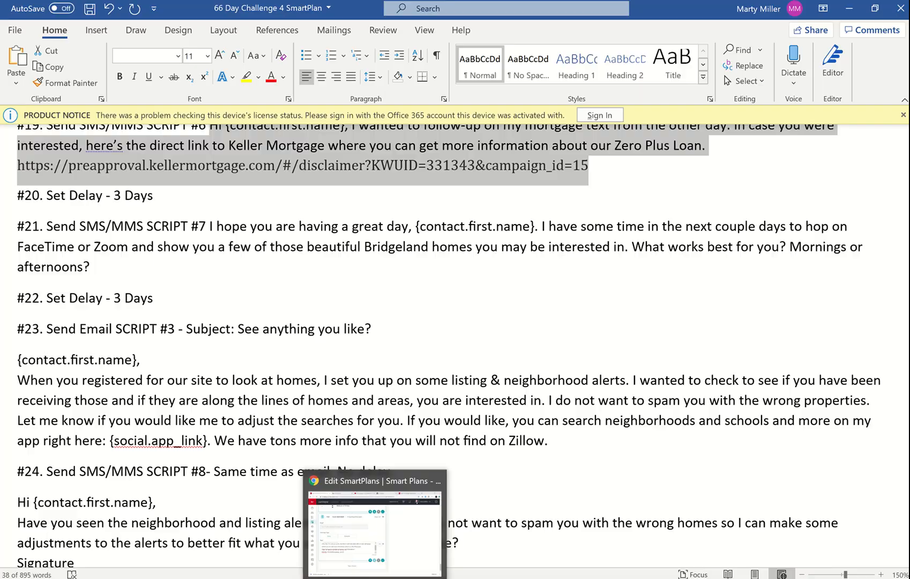
{"action": "left_click", "coordinate": [377, 574]}
{"action": "scroll", "coordinate": [578, 370], "scroll_direction": "up", "scroll_amount": 5}
{"action": "scroll", "coordinate": [579, 369], "scroll_direction": "up", "scroll_amount": 8}
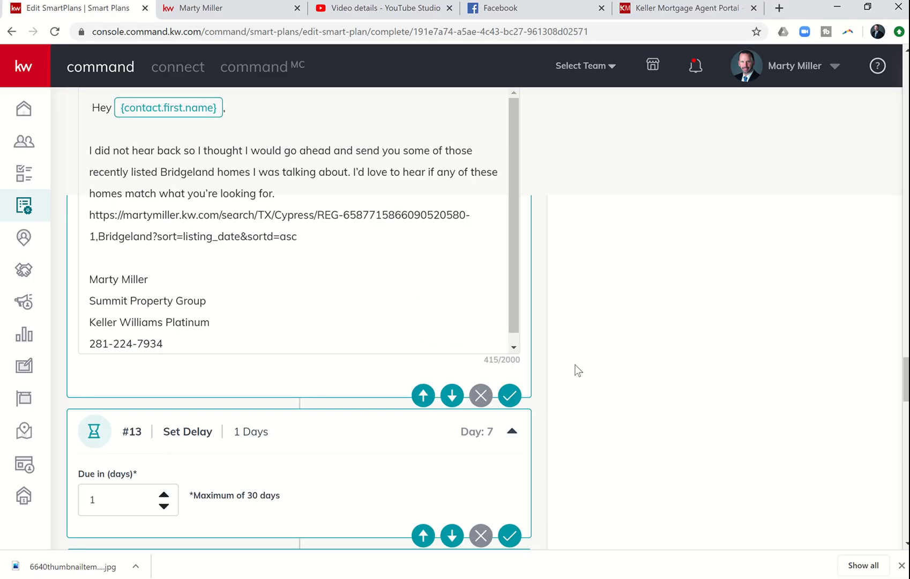
{"action": "scroll", "coordinate": [577, 370], "scroll_direction": "up", "scroll_amount": 8}
{"action": "scroll", "coordinate": [579, 370], "scroll_direction": "up", "scroll_amount": 8}
{"action": "scroll", "coordinate": [578, 370], "scroll_direction": "up", "scroll_amount": 8}
{"action": "scroll", "coordinate": [578, 370], "scroll_direction": "up", "scroll_amount": 1}
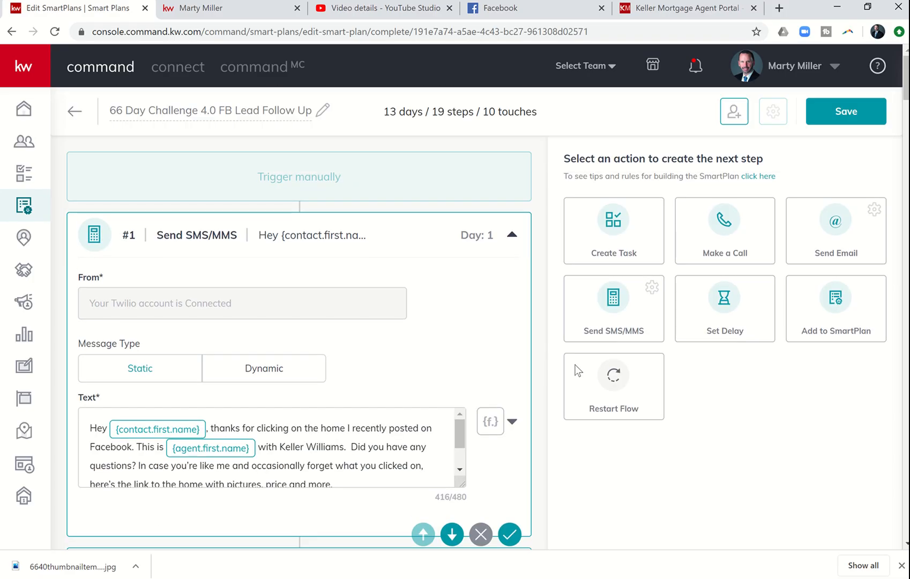
{"action": "left_click", "coordinate": [722, 288]}
{"action": "left_click", "coordinate": [644, 302]}
{"action": "scroll", "coordinate": [570, 476], "scroll_direction": "down", "scroll_amount": 8}
{"action": "scroll", "coordinate": [570, 476], "scroll_direction": "down", "scroll_amount": 8}
{"action": "scroll", "coordinate": [570, 476], "scroll_direction": "down", "scroll_amount": 8}
{"action": "scroll", "coordinate": [570, 476], "scroll_direction": "down", "scroll_amount": 6}
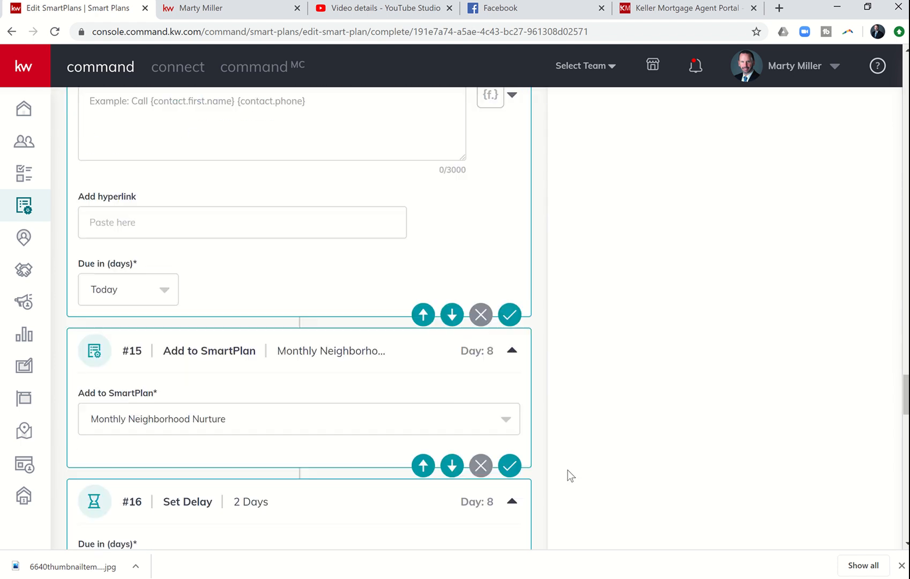
{"action": "scroll", "coordinate": [569, 476], "scroll_direction": "down", "scroll_amount": 6}
{"action": "scroll", "coordinate": [570, 476], "scroll_direction": "down", "scroll_amount": 6}
{"action": "scroll", "coordinate": [570, 476], "scroll_direction": "down", "scroll_amount": 4}
{"action": "scroll", "coordinate": [570, 476], "scroll_direction": "down", "scroll_amount": 3}
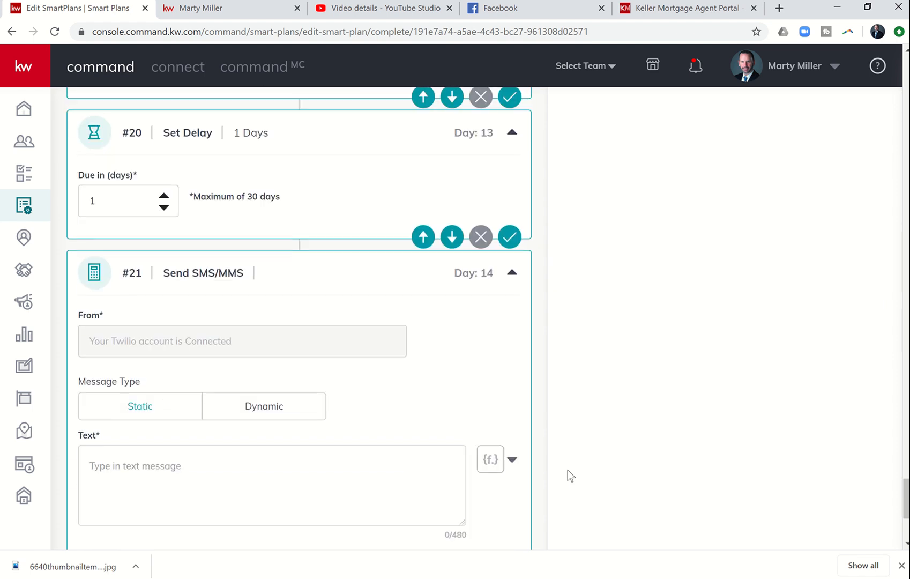
Set step #20's delay to 3 days and select the #21 script text in Word.
{"action": "key", "text": "alt+Tab"}
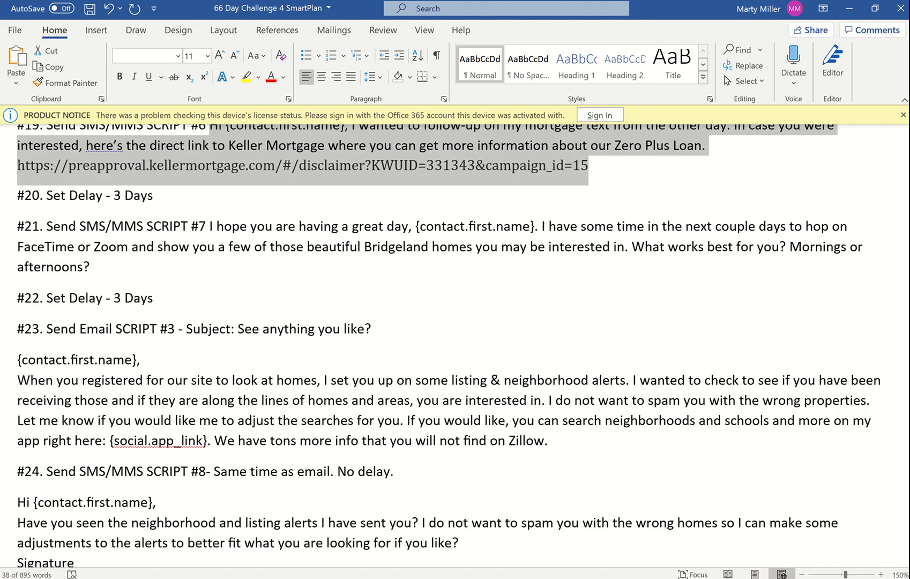
{"action": "key", "text": "alt+Tab"}
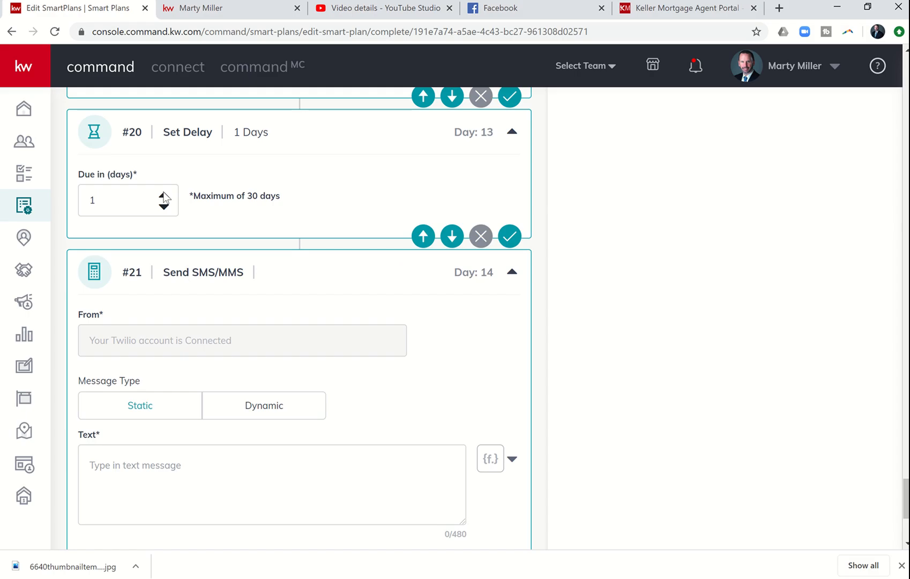
{"action": "left_click", "coordinate": [164, 197]}
{"action": "left_click", "coordinate": [164, 196]}
{"action": "left_click", "coordinate": [182, 462]}
{"action": "key", "text": "alt+Tab"}
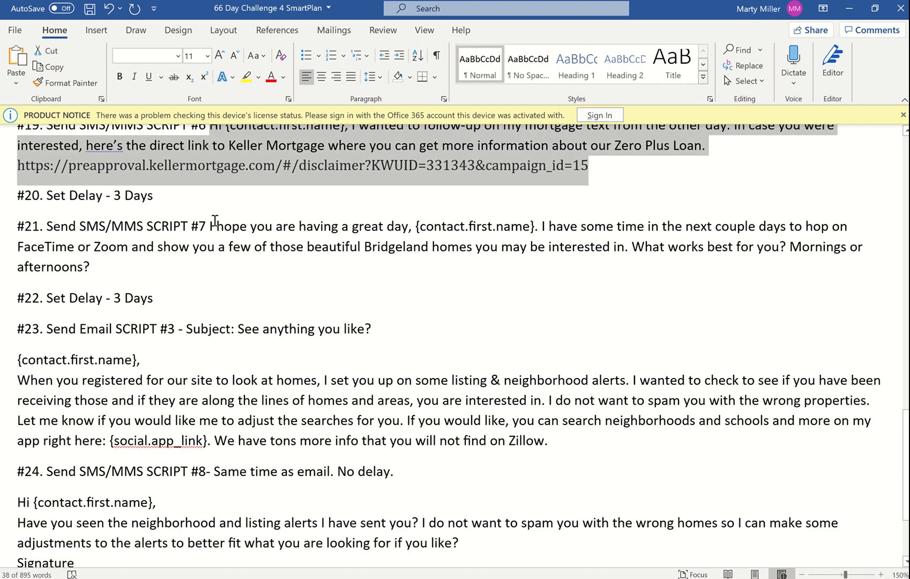
{"action": "left_click_drag", "start_coordinate": [210, 226], "coordinate": [212, 266]}
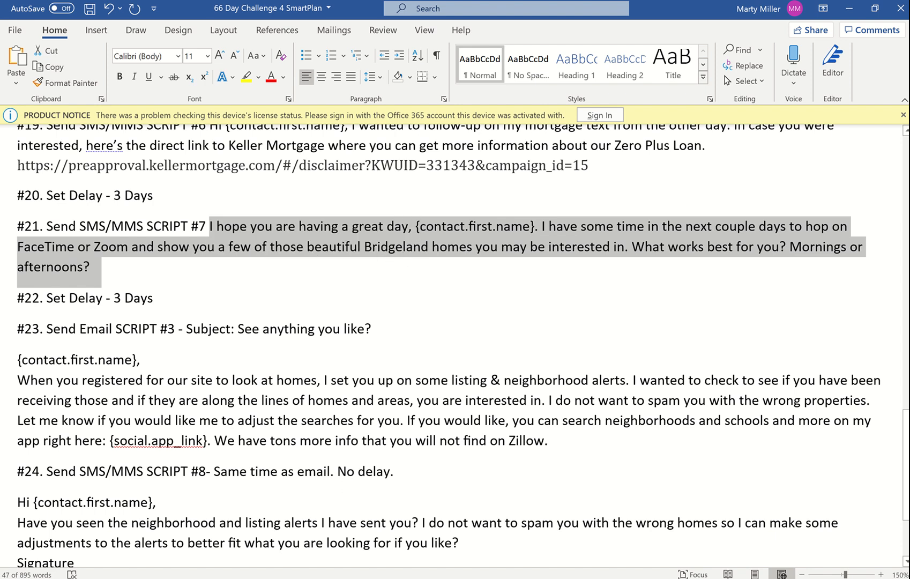
{"action": "mouse_move", "coordinate": [375, 573]}
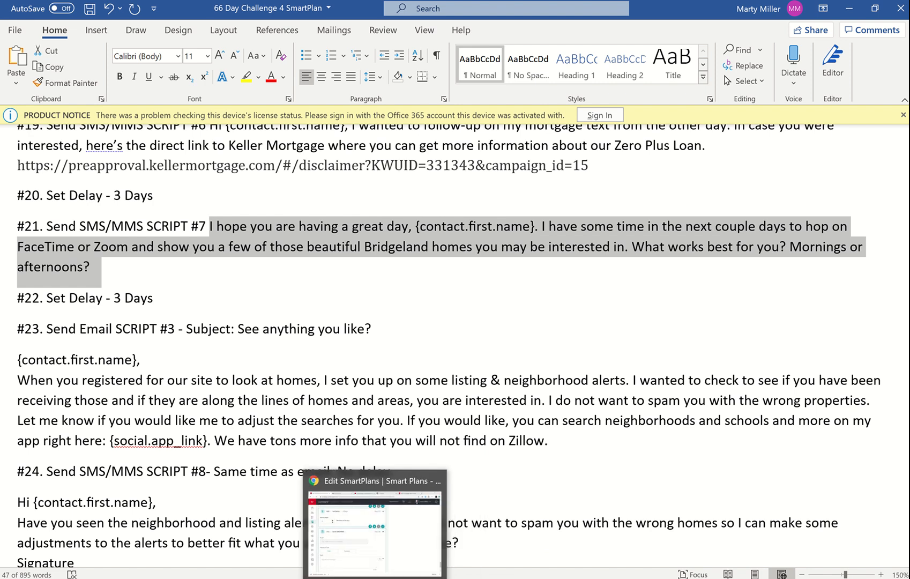
Paste the 'I hope you are having a great day' script into step #21's text and remove the name placeholder.
{"action": "left_click", "coordinate": [376, 526]}
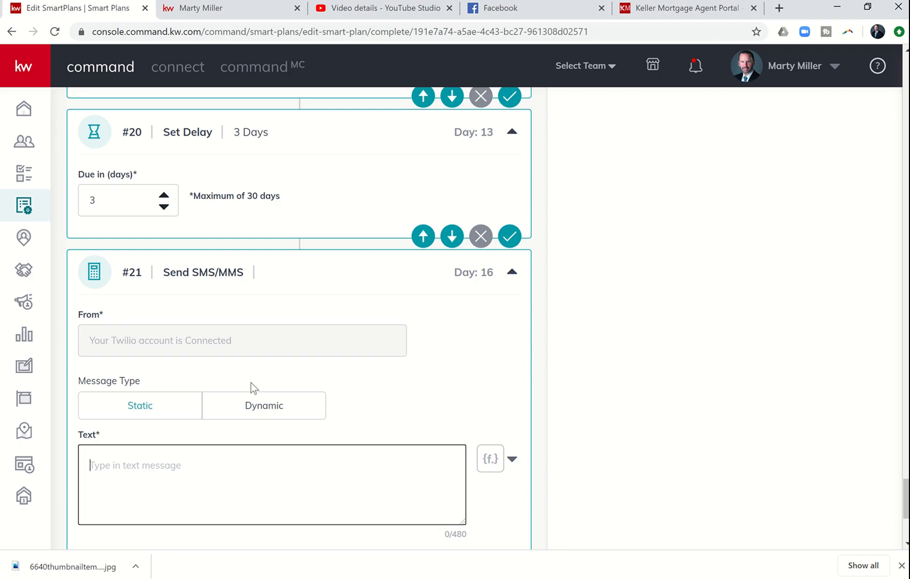
{"action": "left_click", "coordinate": [220, 475]}
{"action": "key", "text": "ctrl+v"}
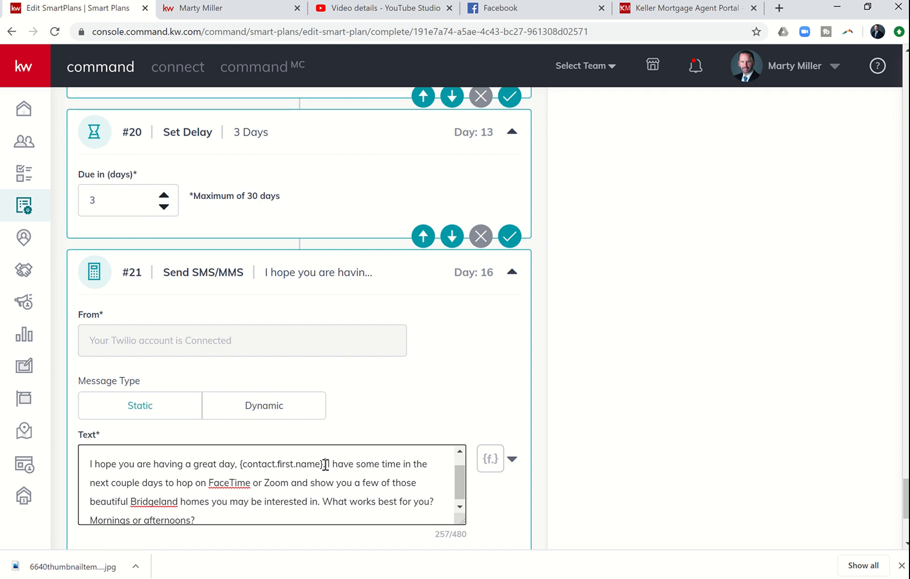
{"action": "key", "text": "BackSpace"}
{"action": "key", "text": "BackSpace"}
{"action": "key", "text": "BackSpace"}
{"action": "key", "text": "BackSpace"}
{"action": "key", "text": "BackSpace"}
{"action": "key", "text": "BackSpace"}
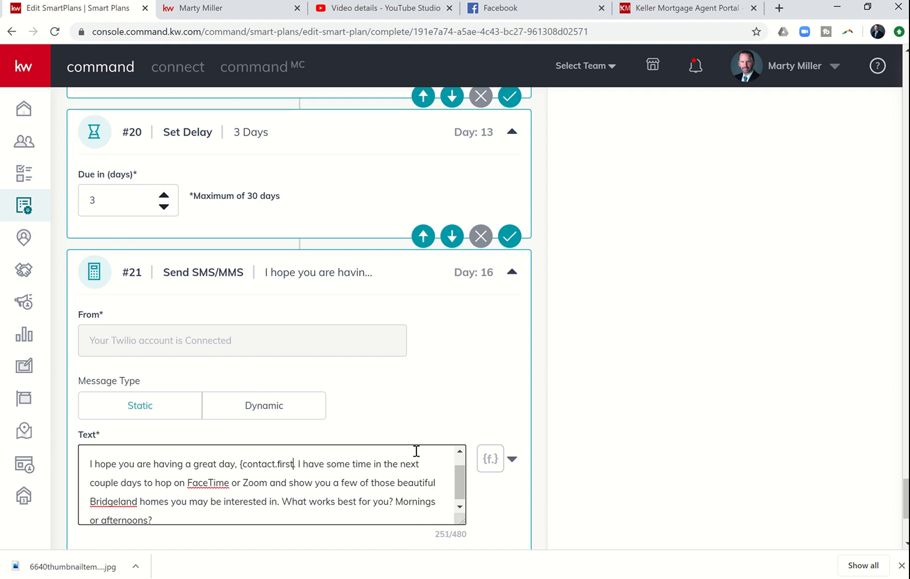
{"action": "key", "text": "BackSpace"}
{"action": "key", "text": "BackSpace"}
{"action": "key", "text": "BackSpace"}
{"action": "key", "text": "BackSpace"}
{"action": "key", "text": "BackSpace"}
{"action": "key", "text": "BackSpace"}
{"action": "key", "text": "BackSpace"}
{"action": "key", "text": "BackSpace"}
{"action": "key", "text": "BackSpace"}
{"action": "key", "text": "BackSpace"}
{"action": "key", "text": "BackSpace"}
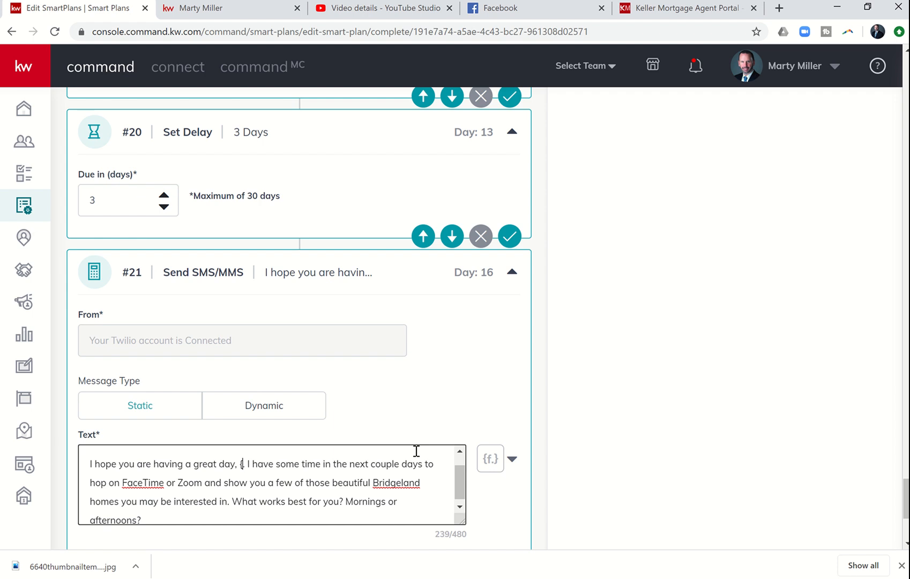
{"action": "key", "text": "BackSpace"}
{"action": "key", "text": "BackSpace"}
Insert the contact.first.name merge field into step #21's greeting and tidy the surrounding spaces.
{"action": "left_click", "coordinate": [490, 458]}
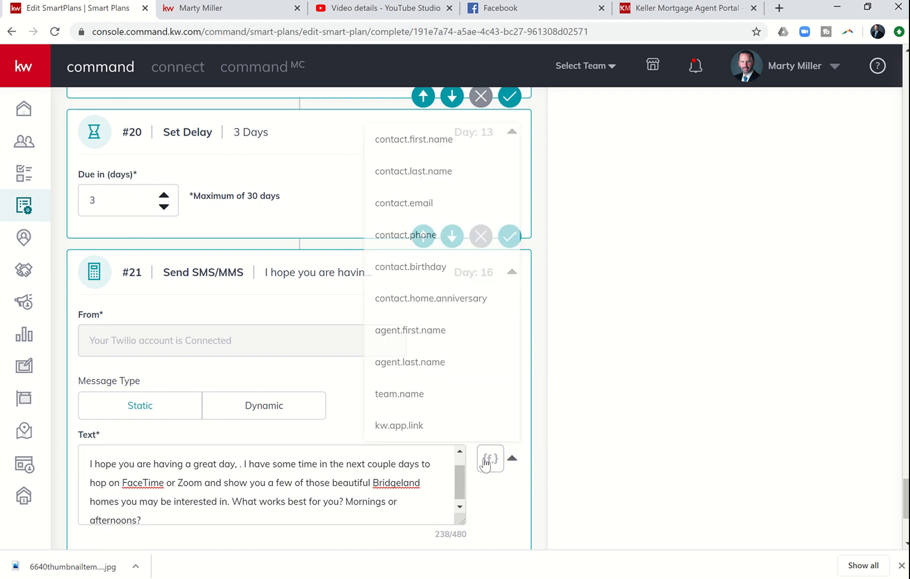
{"action": "left_click", "coordinate": [414, 139]}
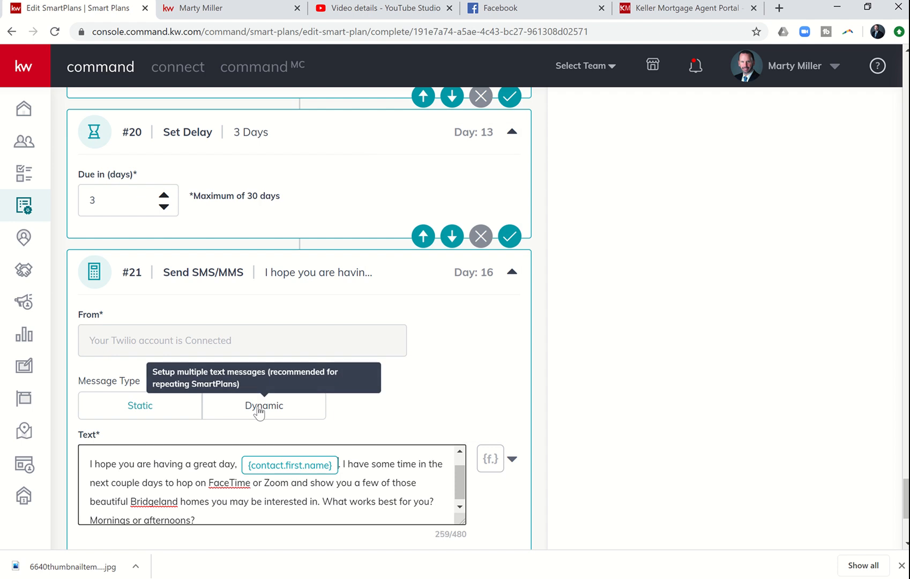
{"action": "key", "text": "BackSpace"}
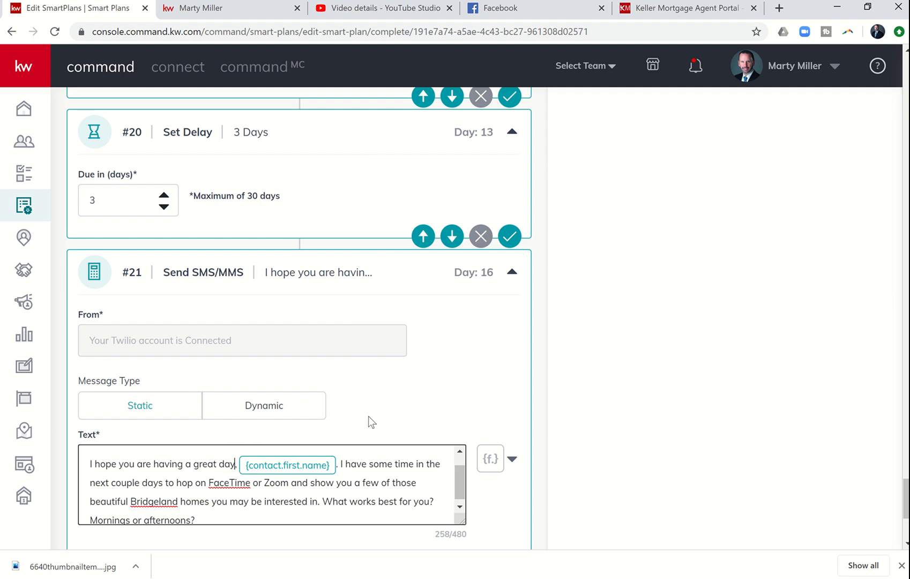
{"action": "key", "text": "Delete"}
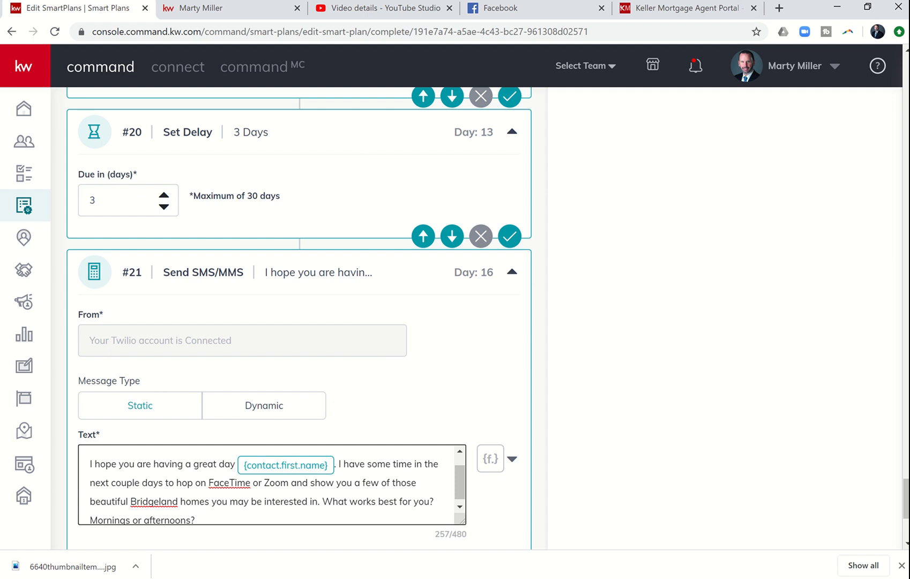
{"action": "scroll", "coordinate": [394, 469], "scroll_direction": "down", "scroll_amount": 1}
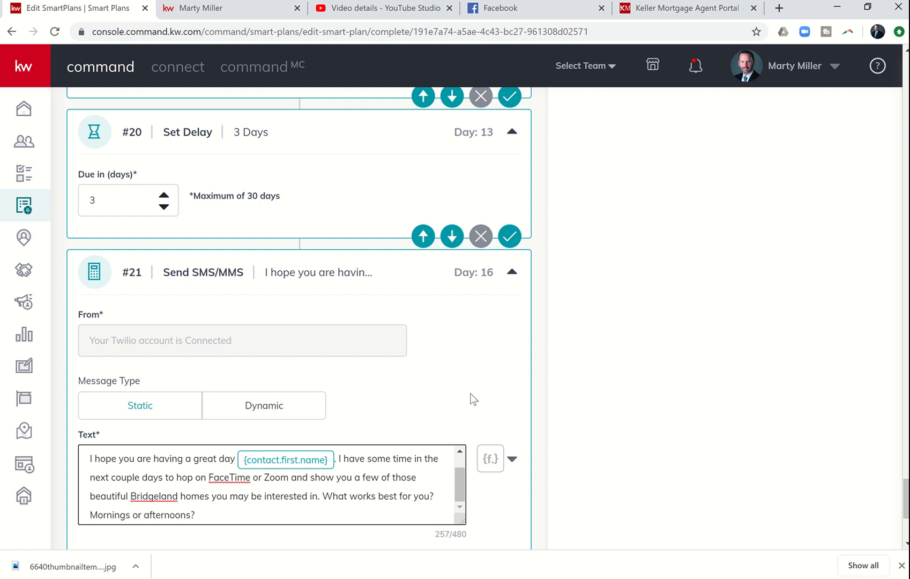
{"action": "scroll", "coordinate": [472, 398], "scroll_direction": "down", "scroll_amount": 4}
Set delay step #22 to wait 3 days, checking the Word script for the value.
{"action": "key", "text": "alt+Tab"}
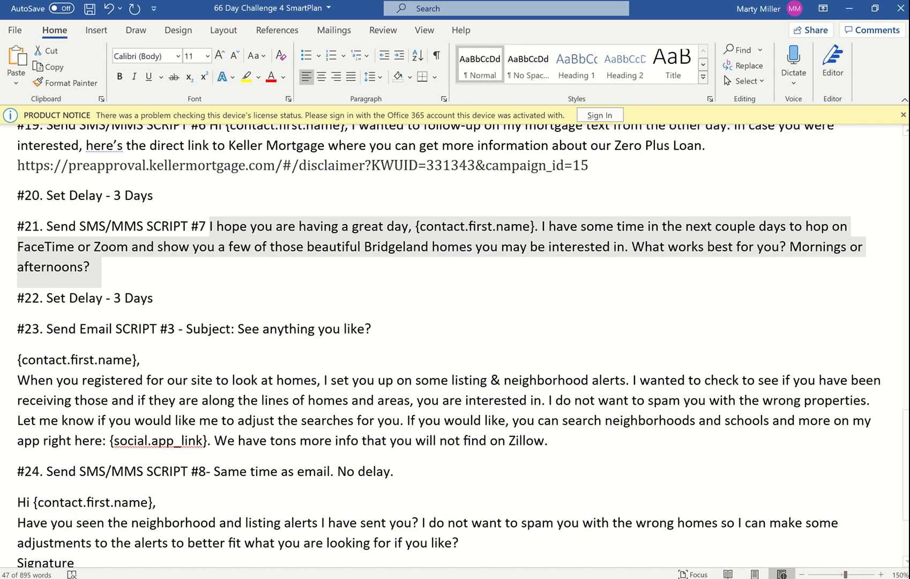
{"action": "key", "text": "alt+Tab"}
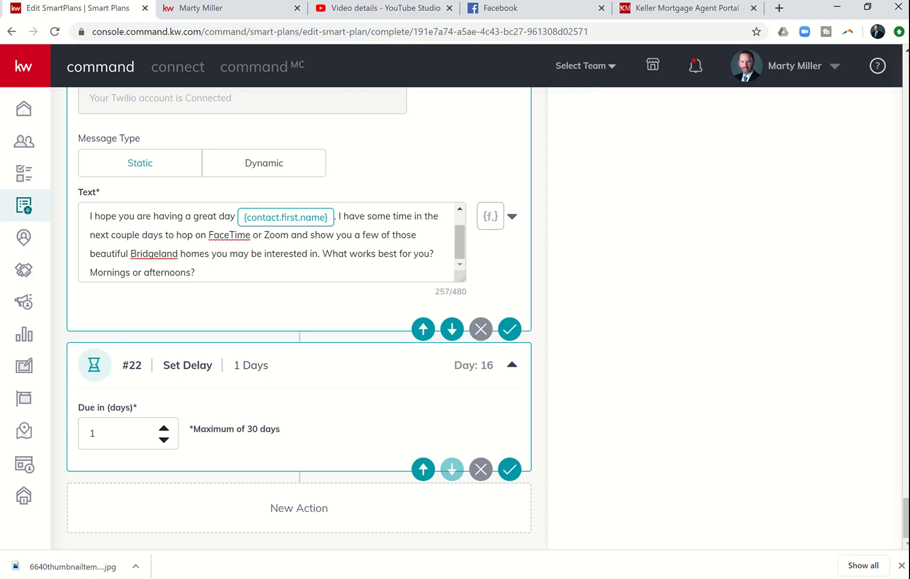
{"action": "left_click", "coordinate": [143, 432]}
{"action": "double_click", "coordinate": [165, 428]}
{"action": "key", "text": "alt+Tab"}
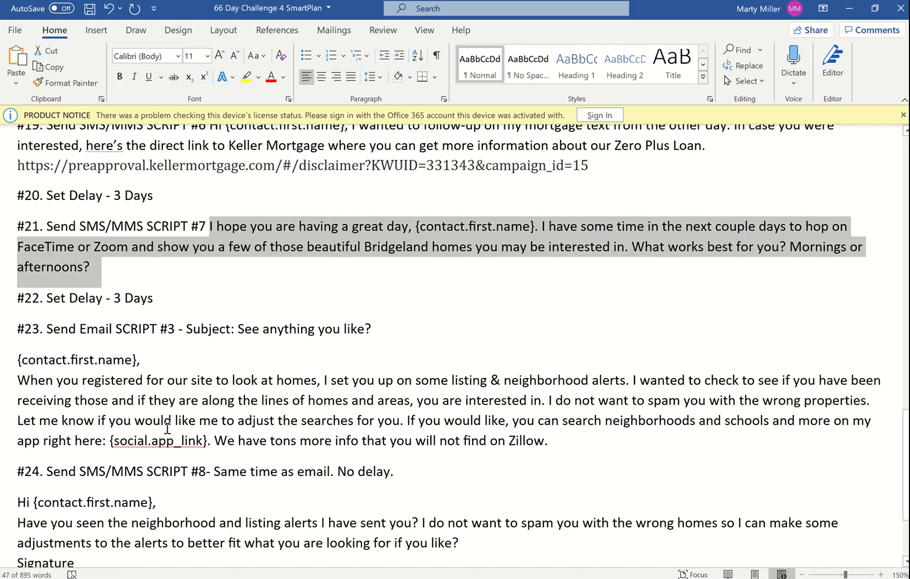
{"action": "scroll", "coordinate": [168, 428], "scroll_direction": "down", "scroll_amount": 3}
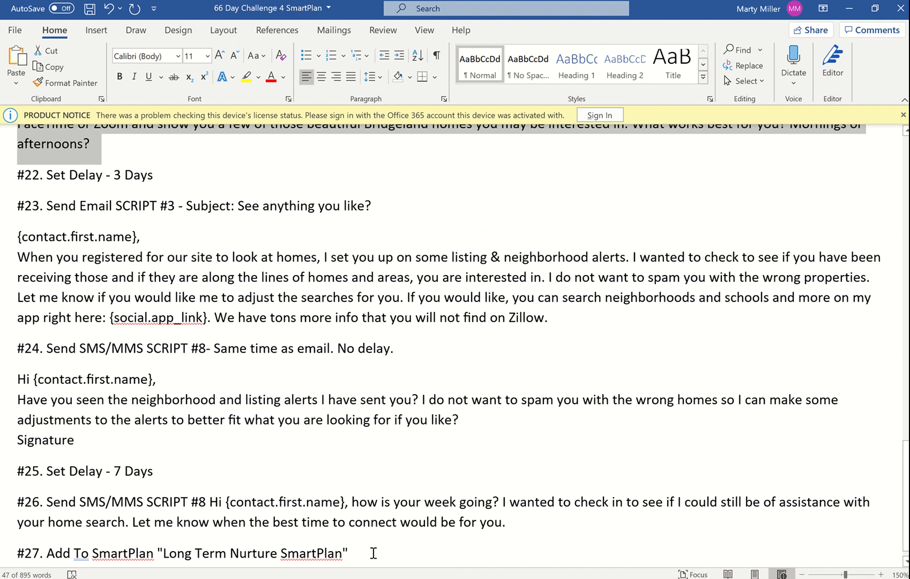
{"action": "key", "text": "alt+Tab"}
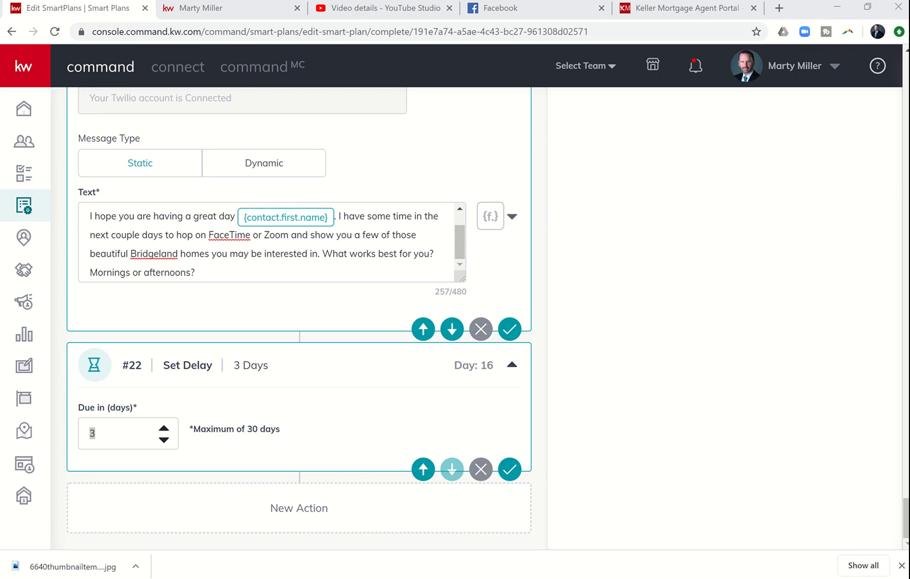
{"action": "scroll", "coordinate": [593, 348], "scroll_direction": "up", "scroll_amount": 5}
{"action": "scroll", "coordinate": [593, 347], "scroll_direction": "up", "scroll_amount": 5}
{"action": "scroll", "coordinate": [594, 348], "scroll_direction": "up", "scroll_amount": 5}
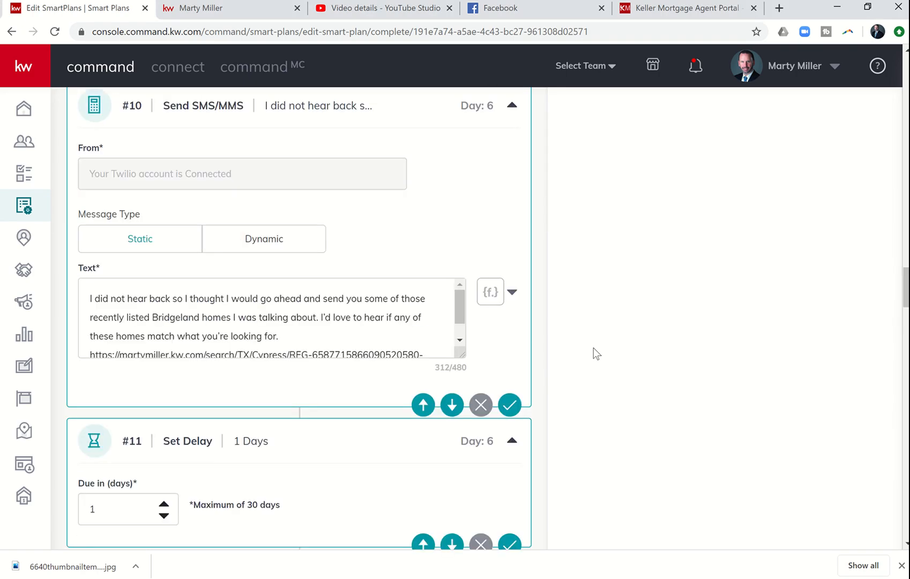
{"action": "scroll", "coordinate": [594, 348], "scroll_direction": "up", "scroll_amount": 5}
{"action": "scroll", "coordinate": [593, 348], "scroll_direction": "up", "scroll_amount": 5}
{"action": "scroll", "coordinate": [593, 348], "scroll_direction": "up", "scroll_amount": 5}
{"action": "scroll", "coordinate": [593, 348], "scroll_direction": "up", "scroll_amount": 5}
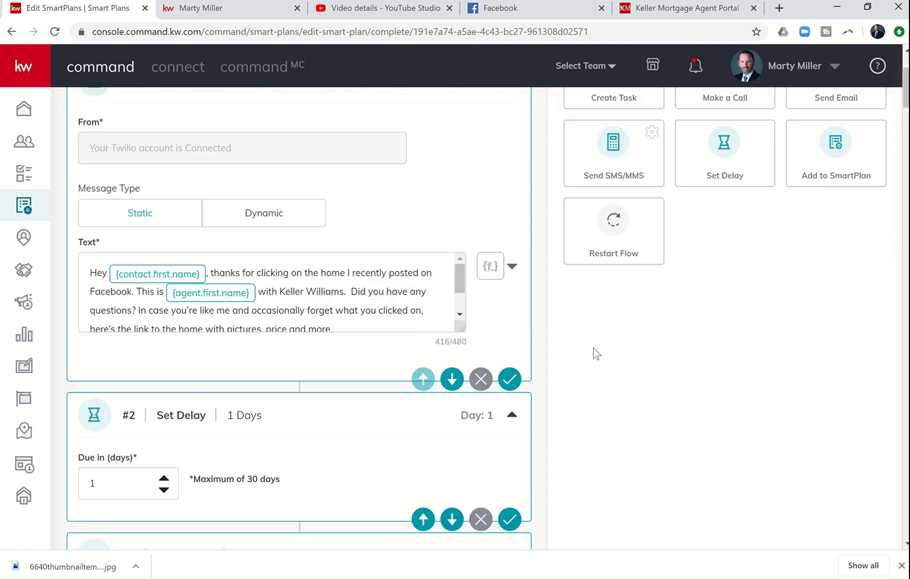
{"action": "scroll", "coordinate": [593, 348], "scroll_direction": "up", "scroll_amount": 5}
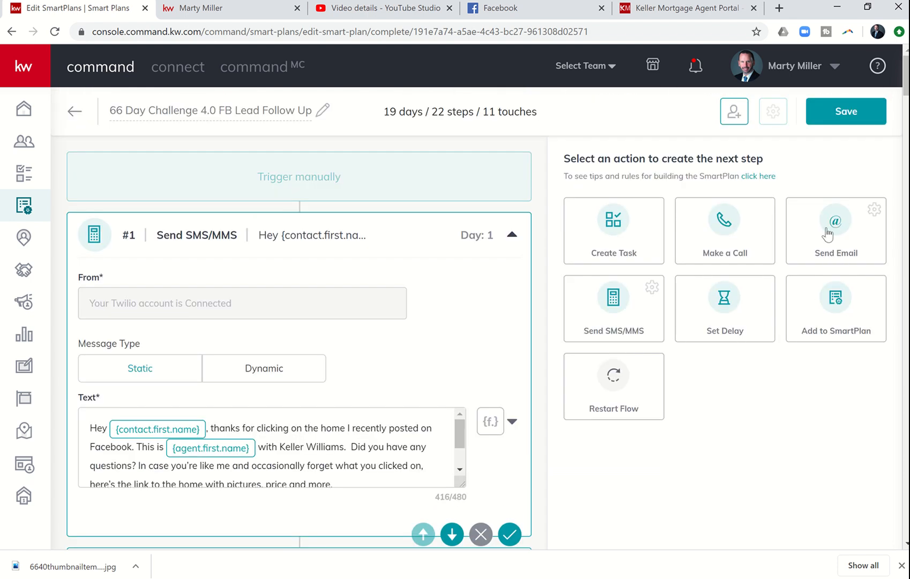
Add email step #23 with a following delay, then select the script #3 email text in Word.
{"action": "left_click", "coordinate": [617, 310]}
{"action": "left_click", "coordinate": [715, 309]}
{"action": "scroll", "coordinate": [636, 461], "scroll_direction": "down", "scroll_amount": 15}
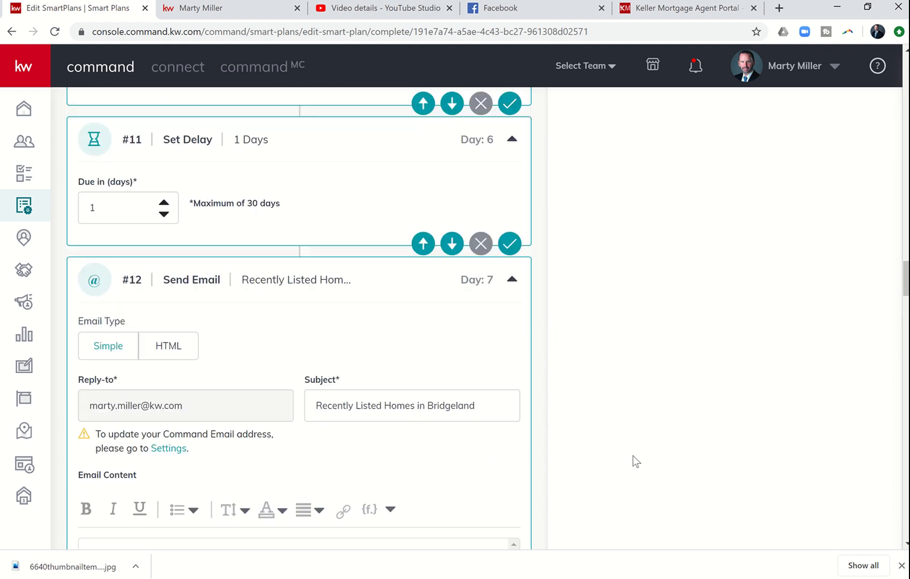
{"action": "scroll", "coordinate": [636, 462], "scroll_direction": "down", "scroll_amount": 10}
{"action": "scroll", "coordinate": [637, 462], "scroll_direction": "down", "scroll_amount": 10}
{"action": "scroll", "coordinate": [636, 462], "scroll_direction": "down", "scroll_amount": 8}
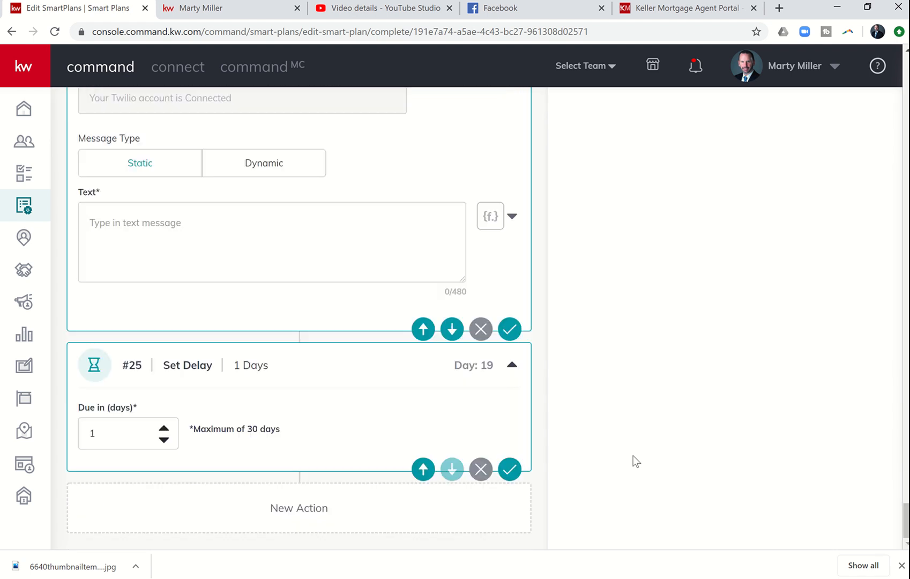
{"action": "scroll", "coordinate": [636, 462], "scroll_direction": "up", "scroll_amount": 5}
{"action": "scroll", "coordinate": [635, 462], "scroll_direction": "up", "scroll_amount": 4}
{"action": "scroll", "coordinate": [636, 461], "scroll_direction": "up", "scroll_amount": 2}
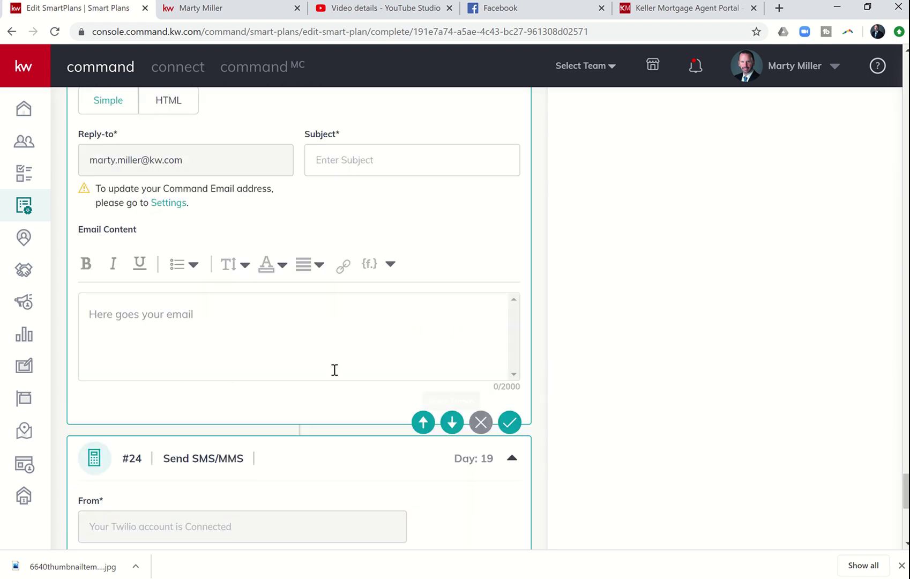
{"action": "left_click", "coordinate": [279, 336]}
{"action": "key", "text": "alt+Tab"}
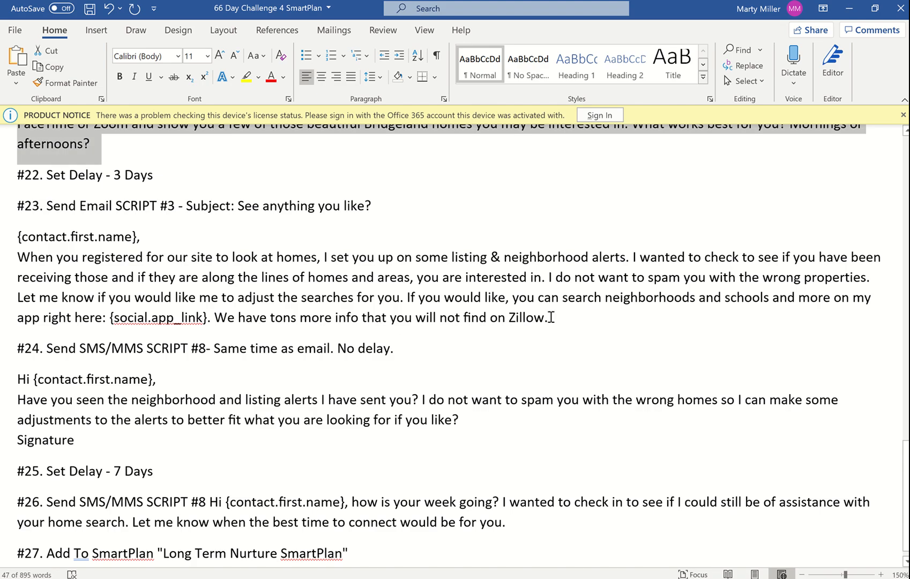
{"action": "left_click_drag", "start_coordinate": [552, 317], "coordinate": [9, 239]}
{"action": "key", "text": "ctrl+c"}
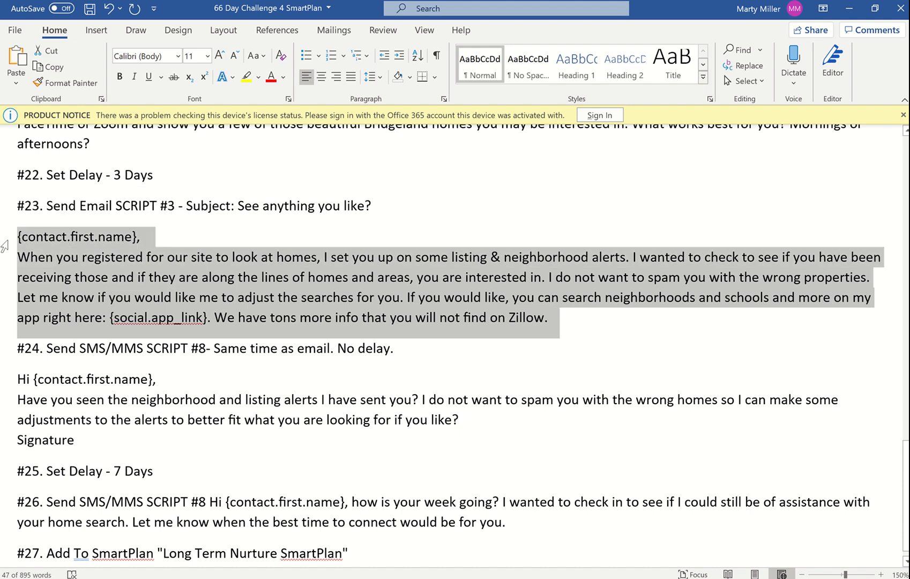
Paste the script into step #23's email, set subject 'See Anything You Like?' and clear the typed greeting.
{"action": "key", "text": "alt+Tab"}
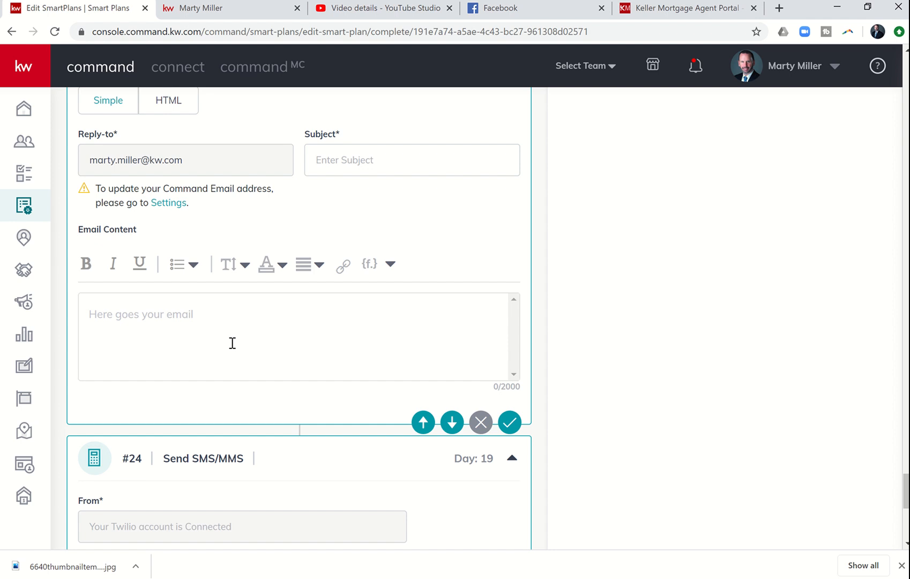
{"action": "key", "text": "ctrl+v"}
{"action": "left_click", "coordinate": [325, 160]}
{"action": "type", "text": "Se"}
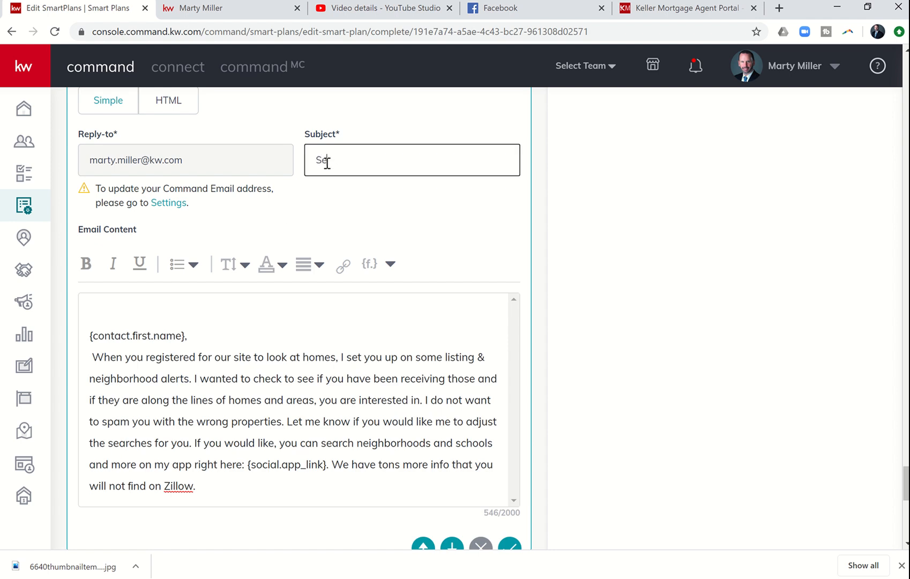
{"action": "type", "text": "You Like?"}
{"action": "left_click", "coordinate": [182, 335]}
{"action": "key", "text": "ctrl+a"}
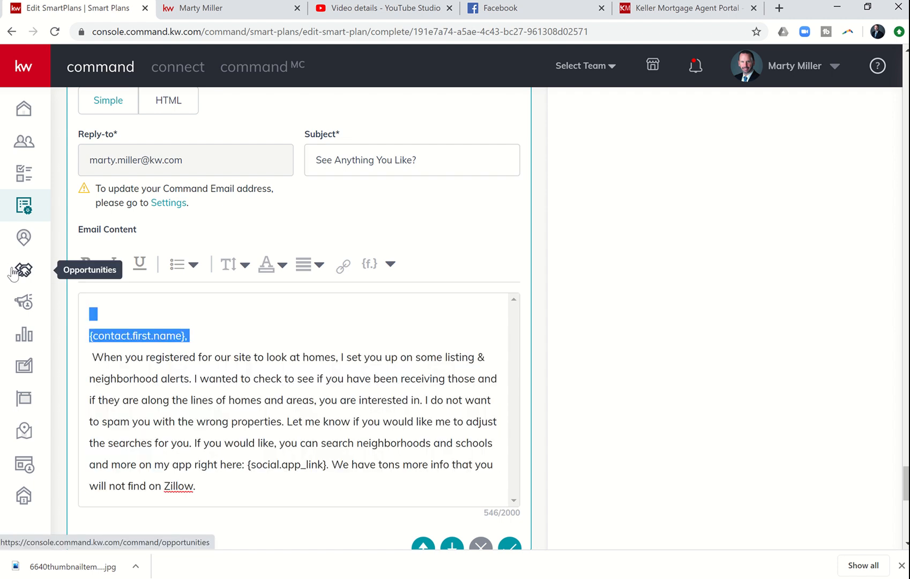
{"action": "key", "text": "BackSpace"}
Greet with the {contact.first.name} merge field, a blank line after, and no leading space before 'When'.
{"action": "left_click", "coordinate": [370, 266]}
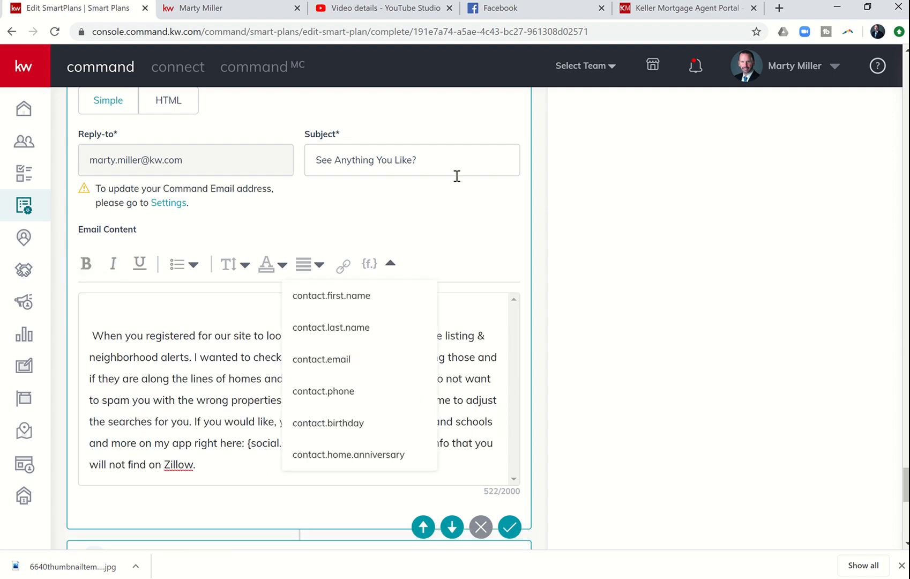
{"action": "left_click", "coordinate": [375, 296]}
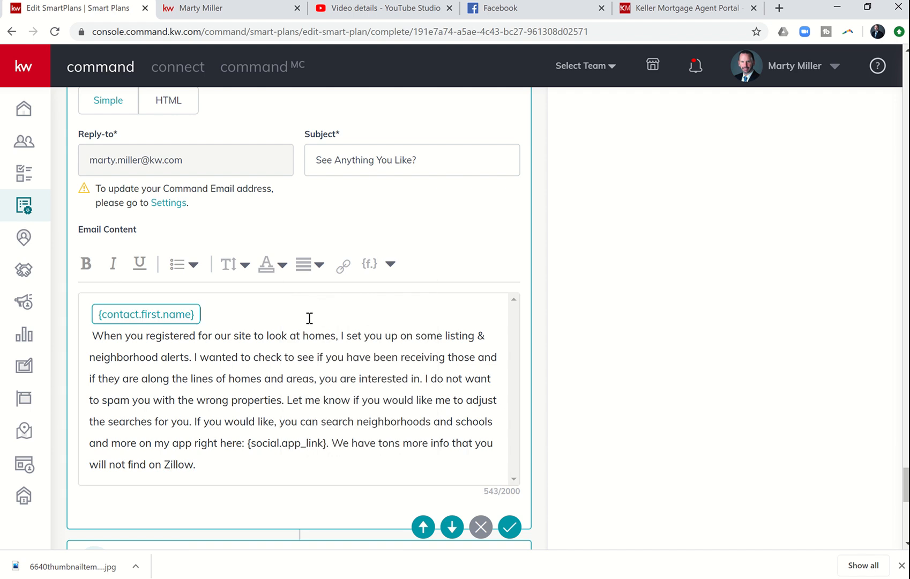
{"action": "type", "text": ","}
{"action": "key", "text": "Return"}
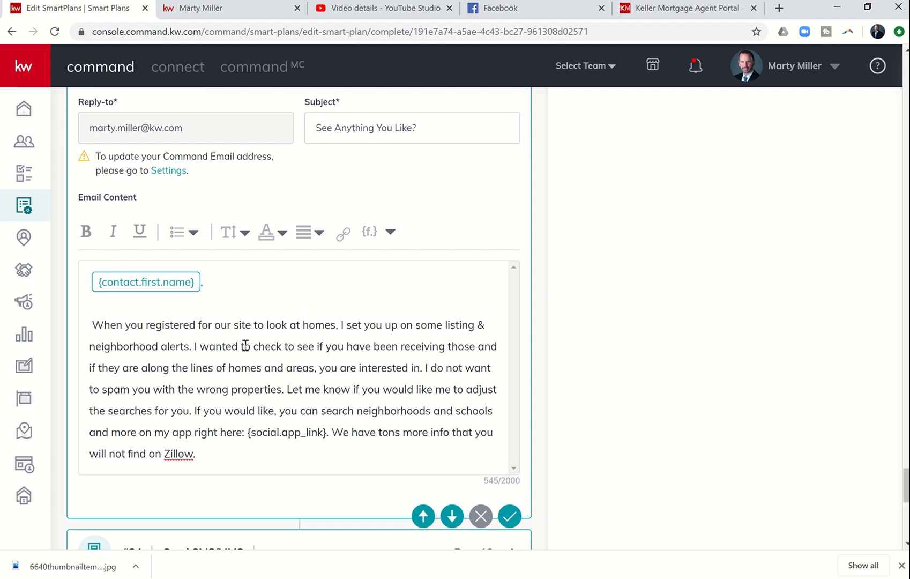
{"action": "scroll", "coordinate": [245, 346], "scroll_direction": "down", "scroll_amount": 1}
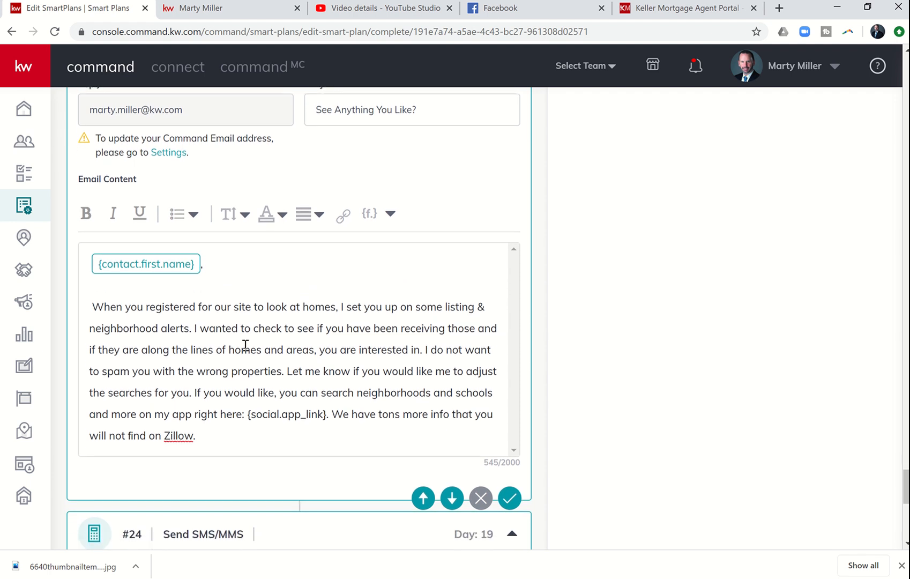
{"action": "left_click", "coordinate": [93, 306]}
{"action": "key", "text": "BackSpace"}
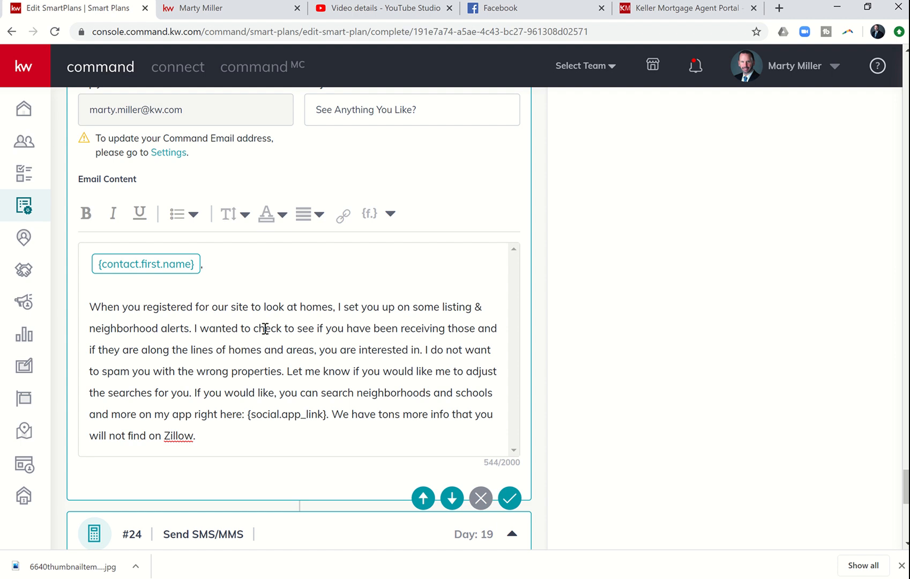
{"action": "scroll", "coordinate": [261, 379], "scroll_direction": "down", "scroll_amount": 1}
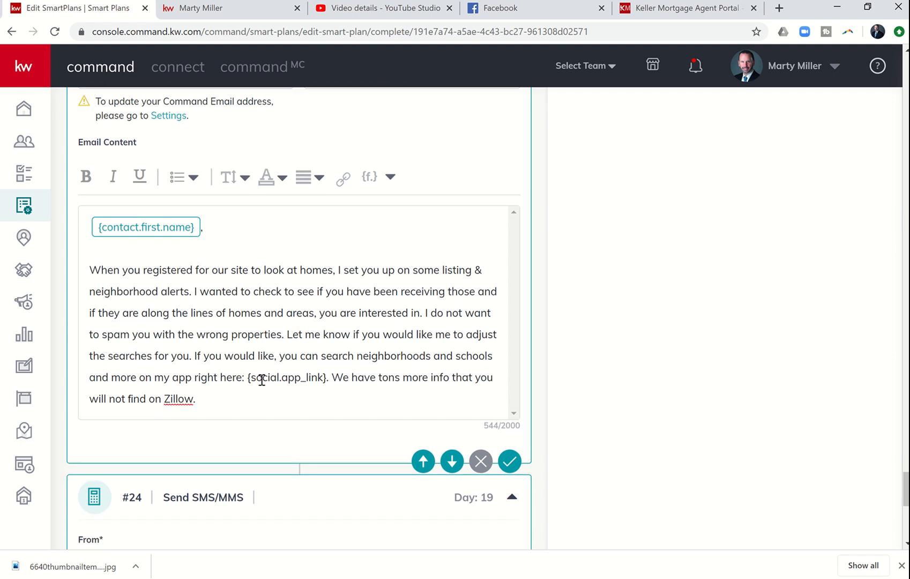
{"action": "scroll", "coordinate": [261, 379], "scroll_direction": "down", "scroll_amount": 1}
{"action": "scroll", "coordinate": [261, 384], "scroll_direction": "down", "scroll_amount": 1}
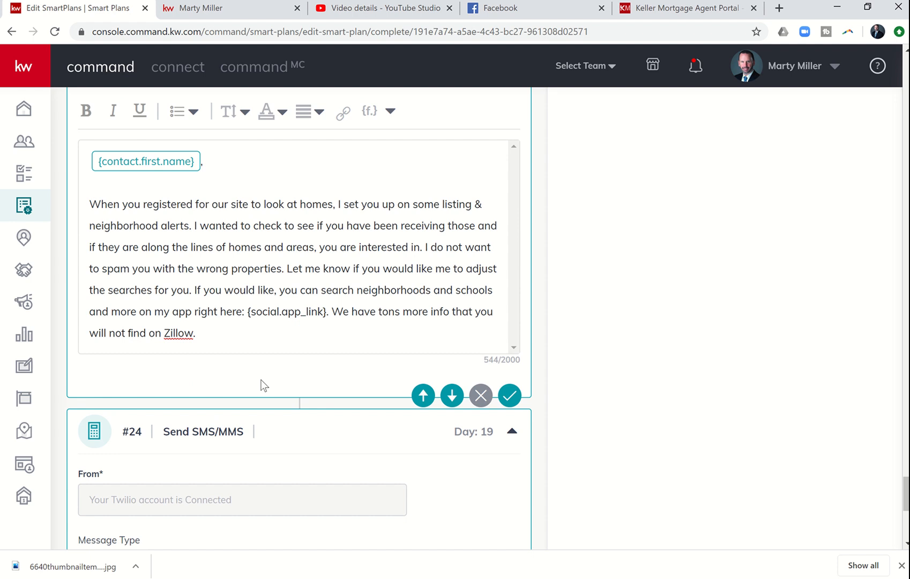
{"action": "scroll", "coordinate": [261, 385], "scroll_direction": "down", "scroll_amount": 1}
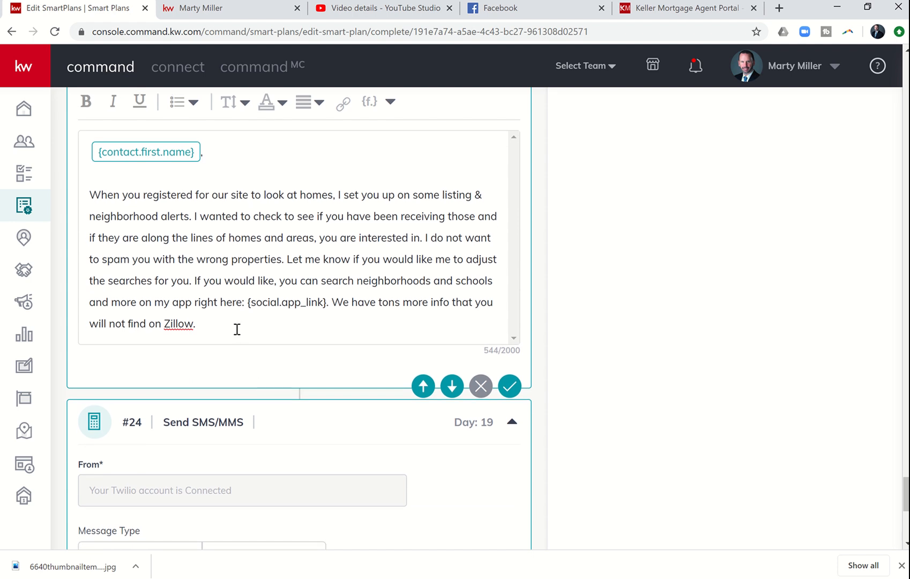
Remove the {social.app_link} placeholder from the step #23 email body.
{"action": "left_click_drag", "start_coordinate": [250, 303], "coordinate": [326, 302]}
{"action": "key", "text": "Delete"}
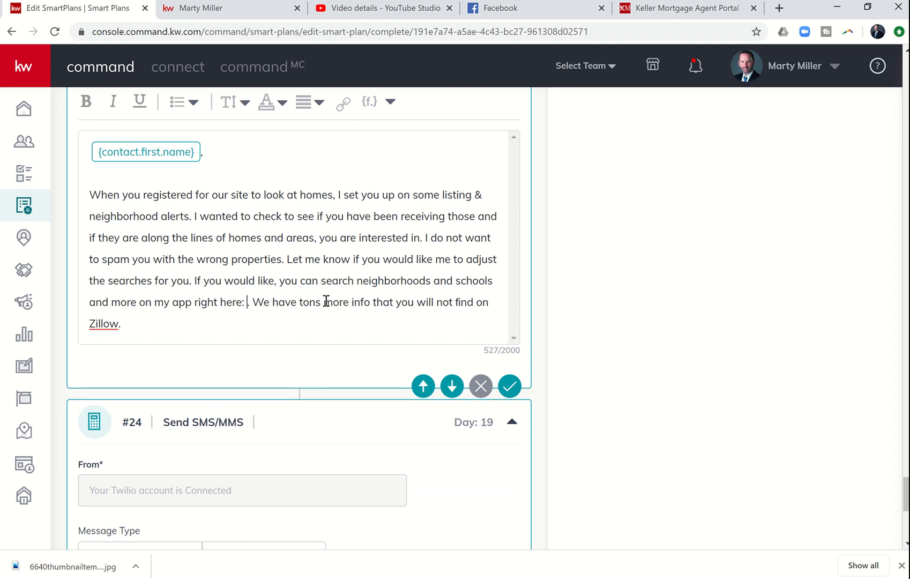
{"action": "scroll", "coordinate": [327, 303], "scroll_direction": "up", "scroll_amount": 3}
{"action": "left_click", "coordinate": [371, 264]}
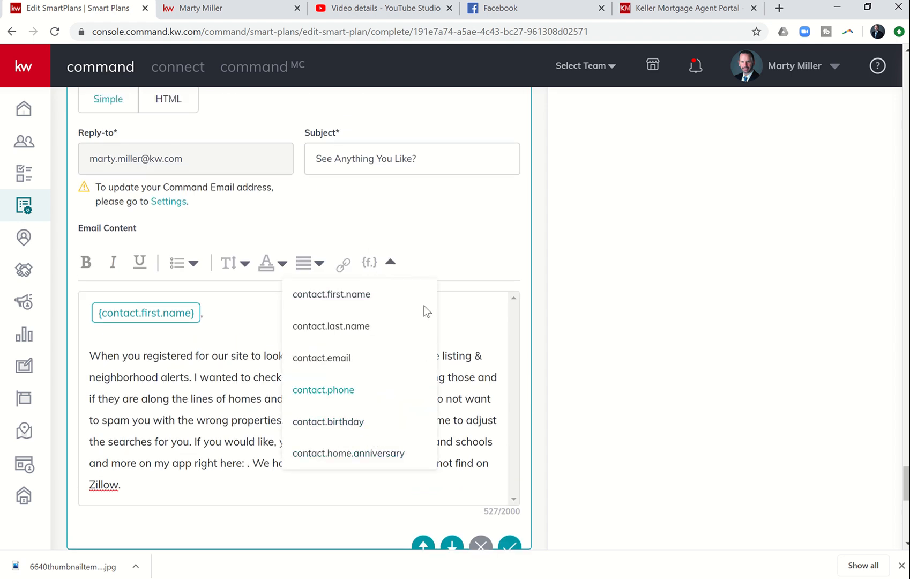
{"action": "scroll", "coordinate": [481, 232], "scroll_direction": "up", "scroll_amount": 3}
{"action": "scroll", "coordinate": [480, 233], "scroll_direction": "up", "scroll_amount": 2}
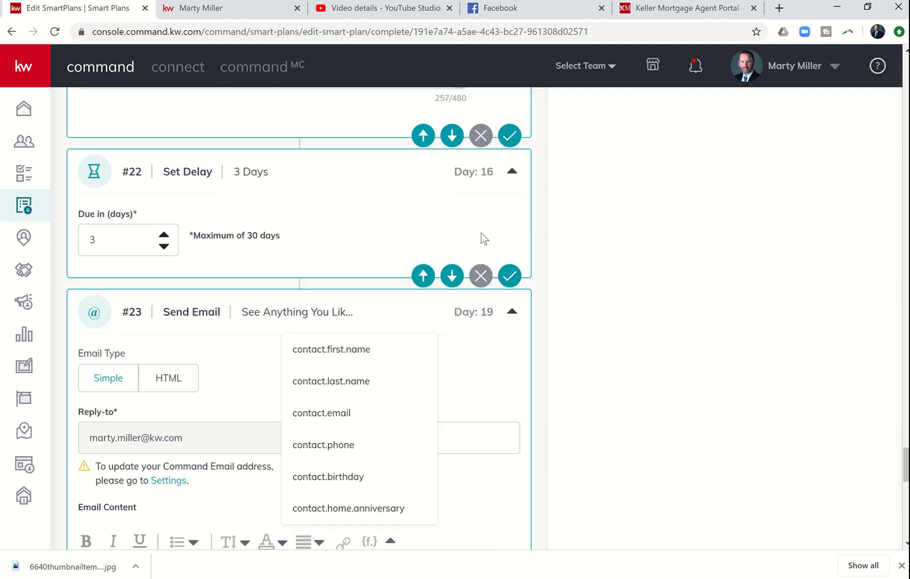
{"action": "scroll", "coordinate": [482, 233], "scroll_direction": "down", "scroll_amount": 3}
{"action": "scroll", "coordinate": [481, 233], "scroll_direction": "down", "scroll_amount": 4}
{"action": "scroll", "coordinate": [480, 232], "scroll_direction": "down", "scroll_amount": 3}
{"action": "scroll", "coordinate": [480, 232], "scroll_direction": "down", "scroll_amount": 2}
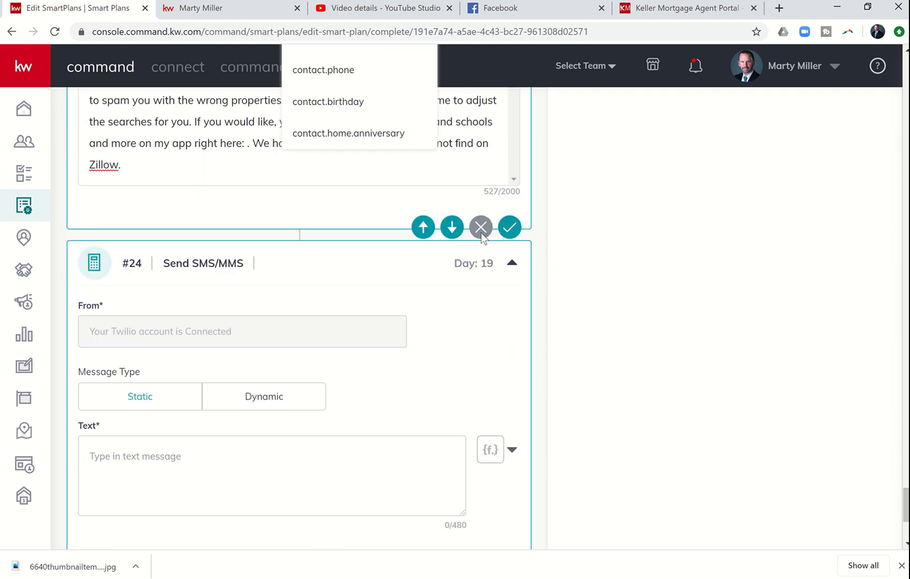
{"action": "scroll", "coordinate": [460, 265], "scroll_direction": "down", "scroll_amount": 1}
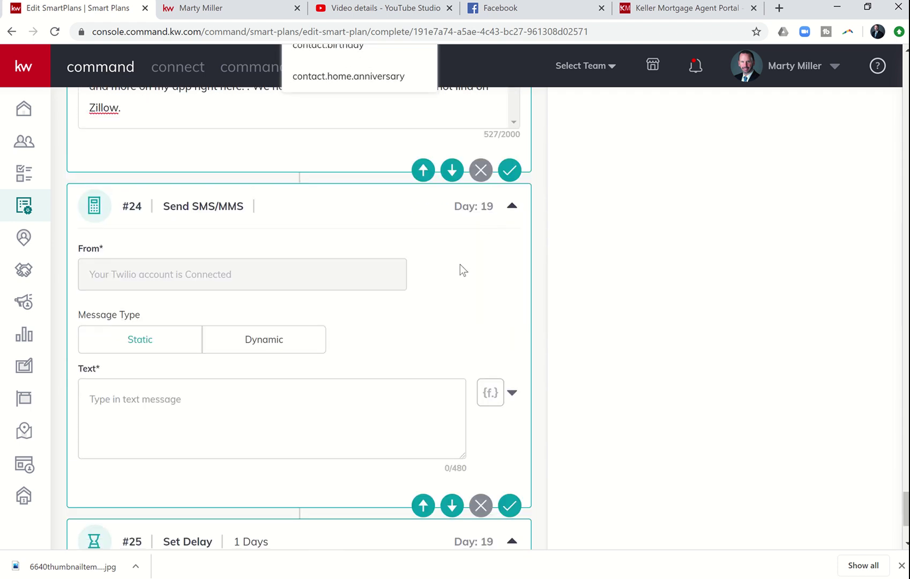
Insert the {kw.app.link} merge field into step #24's SMS, trying and removing it in the email.
{"action": "left_click", "coordinate": [489, 392]}
{"action": "left_click", "coordinate": [399, 359]}
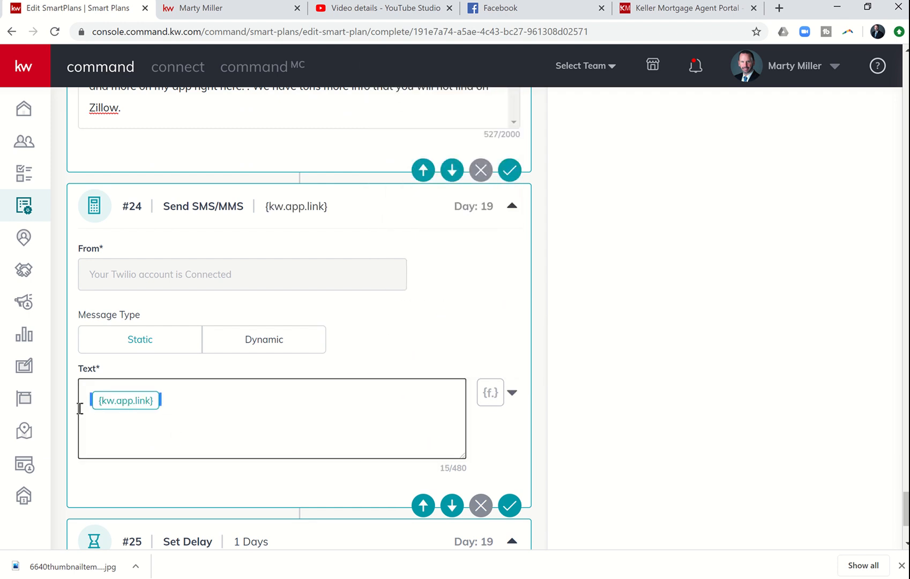
{"action": "scroll", "coordinate": [148, 401], "scroll_direction": "up", "scroll_amount": 4}
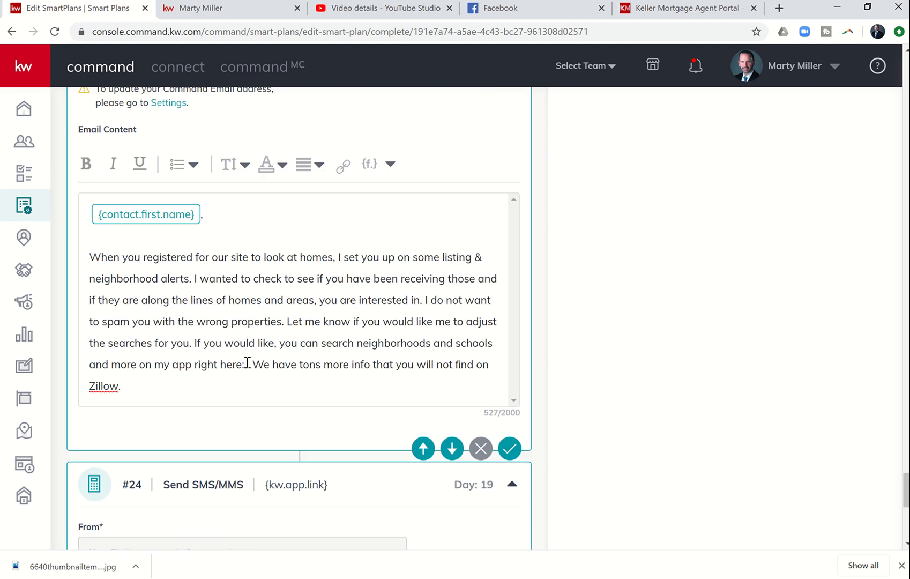
{"action": "key", "text": "ctrl+v"}
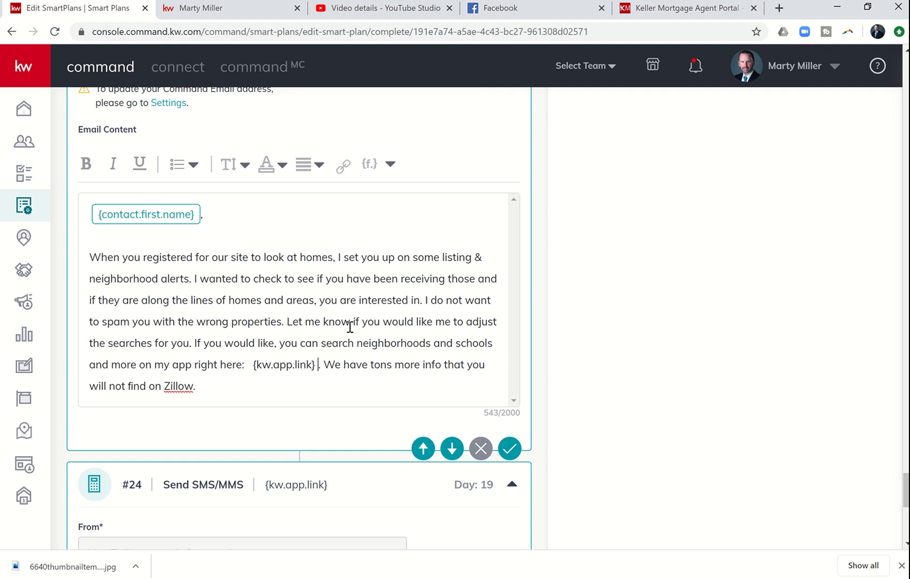
{"action": "key", "text": "BackSpace"}
{"action": "key", "text": "BackSpace"}
{"action": "key", "text": "BackSpace"}
{"action": "key", "text": "BackSpace"}
{"action": "key", "text": "BackSpace"}
{"action": "key", "text": "BackSpace"}
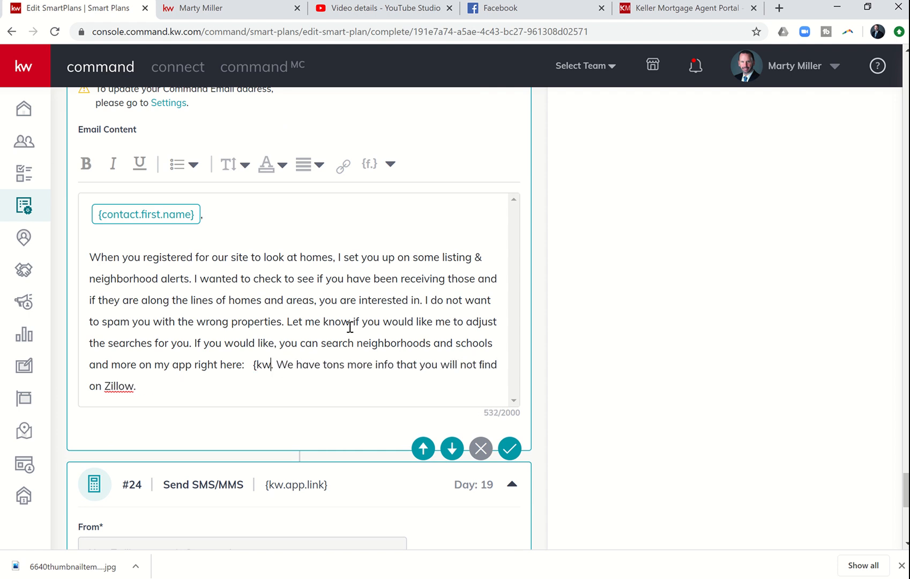
{"action": "key", "text": "BackSpace"}
{"action": "key", "text": "BackSpace"}
{"action": "key", "text": "BackSpace"}
{"action": "key", "text": "BackSpace"}
{"action": "key", "text": "BackSpace"}
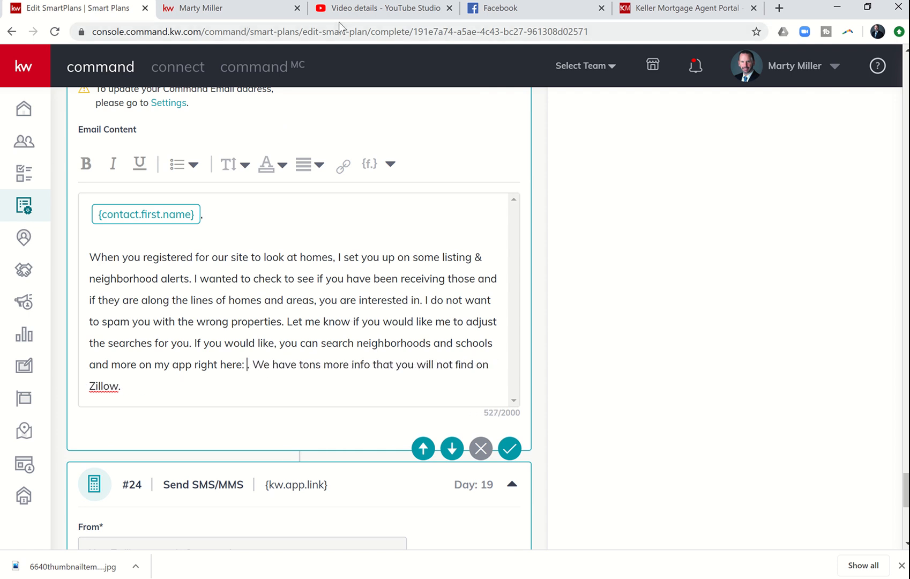
Open agent.kw.com in a new tab and go to the Consumer sites area.
{"action": "left_click", "coordinate": [779, 7]}
{"action": "type", "text": "agetn"}
{"action": "key", "text": "BackSpace"}
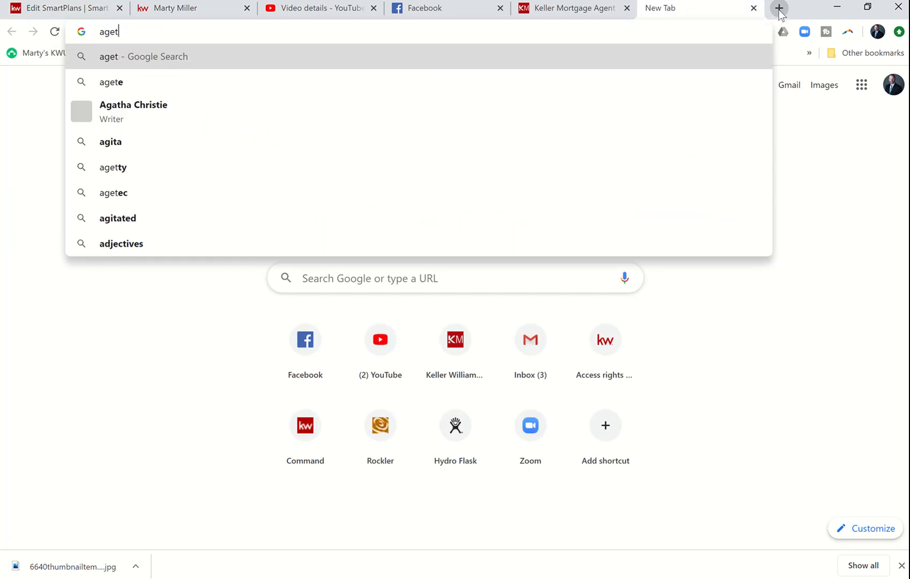
{"action": "key", "text": "BackSpace"}
{"action": "key", "text": "BackSpace"}
{"action": "type", "text": "ent.kw"}
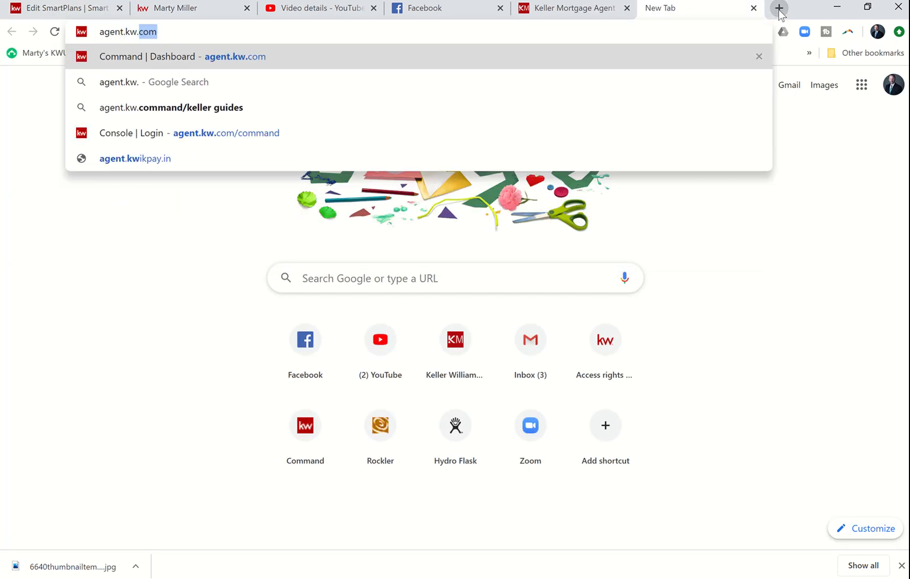
{"action": "type", "text": ".com"}
{"action": "key", "text": "Return"}
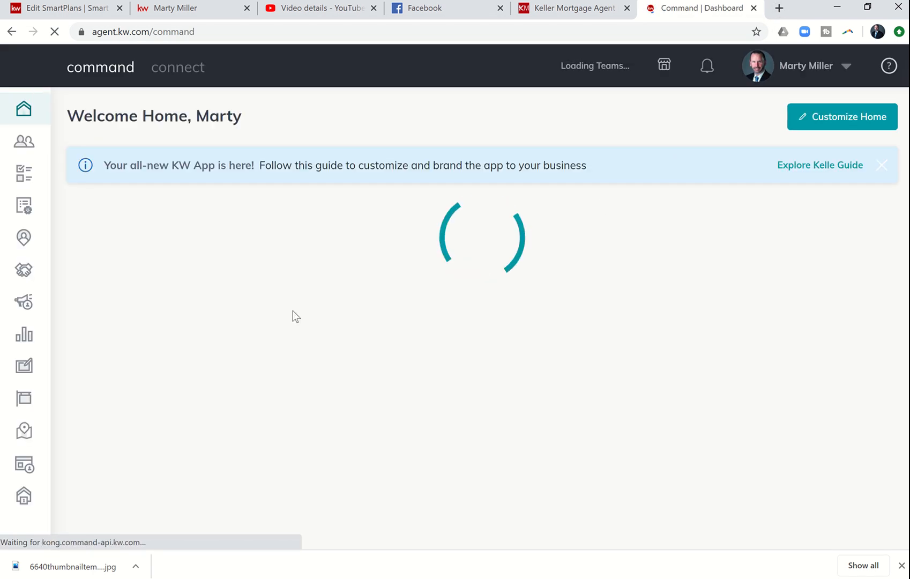
{"action": "left_click", "coordinate": [26, 467]}
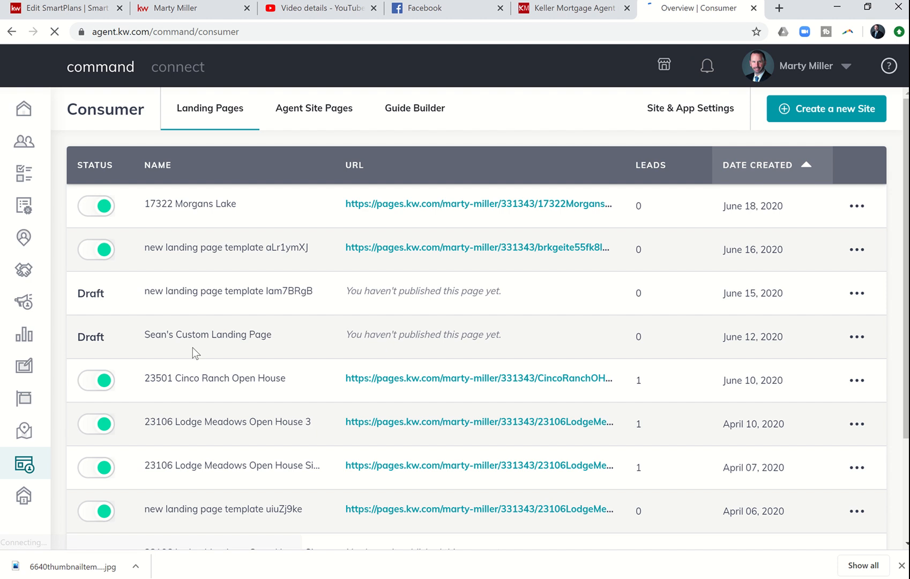
Copy the App URL from Site & App Settings > URLs and return to the SmartPlan editor.
{"action": "left_click", "coordinate": [658, 110]}
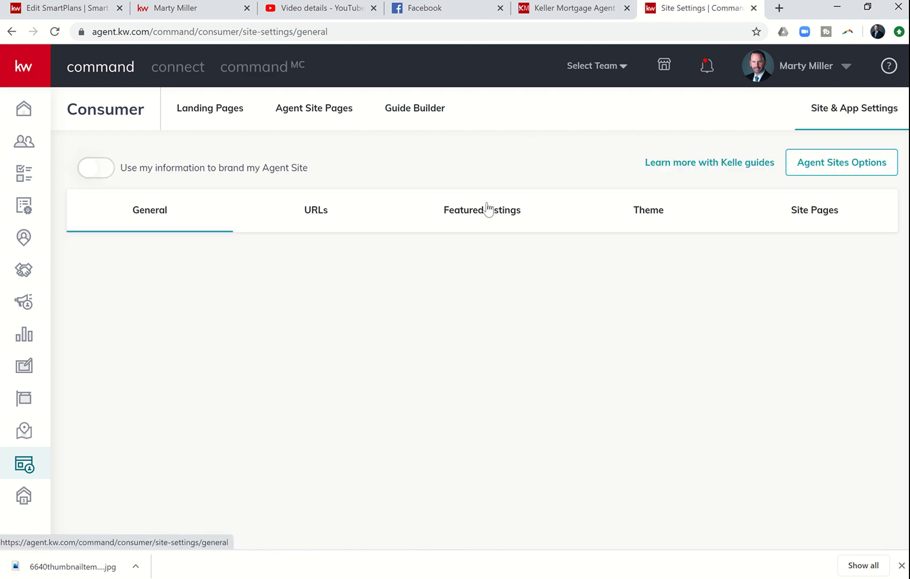
{"action": "left_click", "coordinate": [314, 211]}
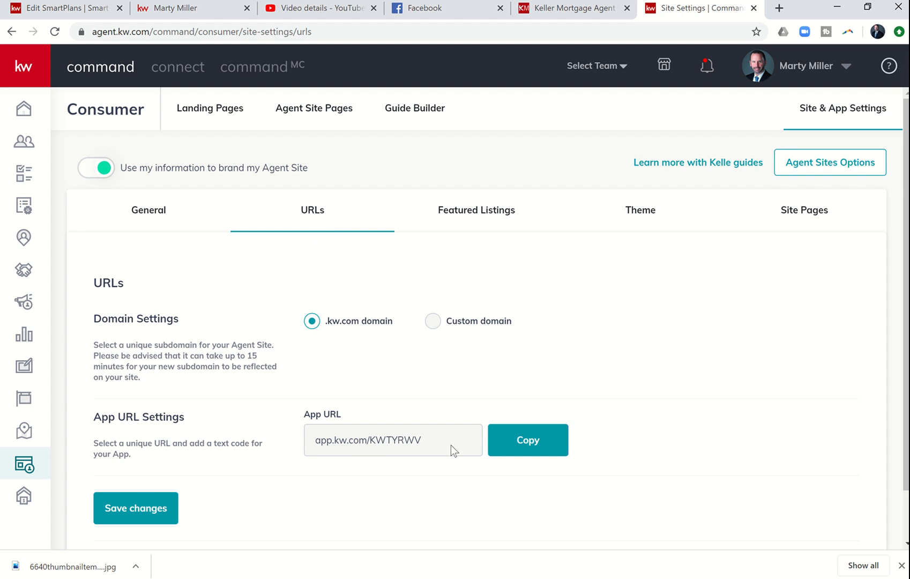
{"action": "left_click", "coordinate": [527, 465]}
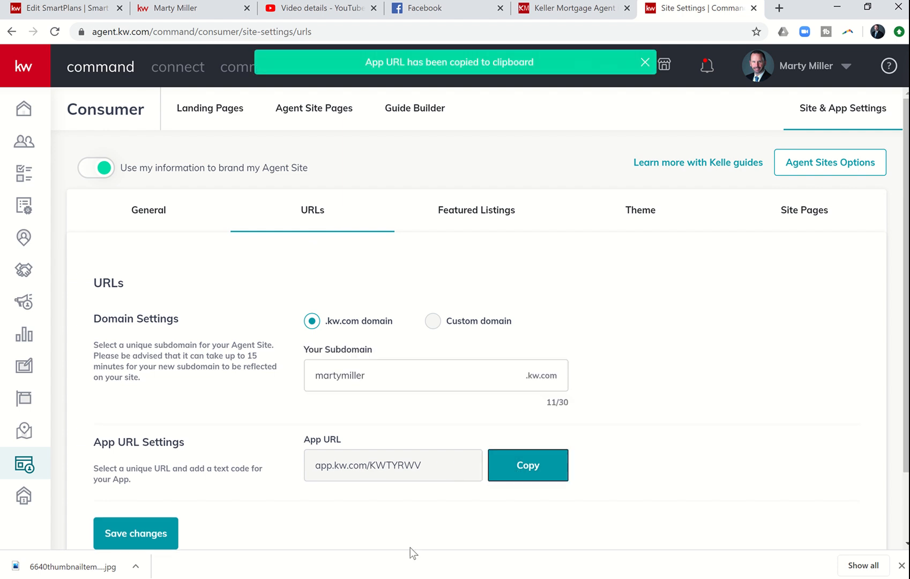
{"action": "left_click", "coordinate": [74, 13]}
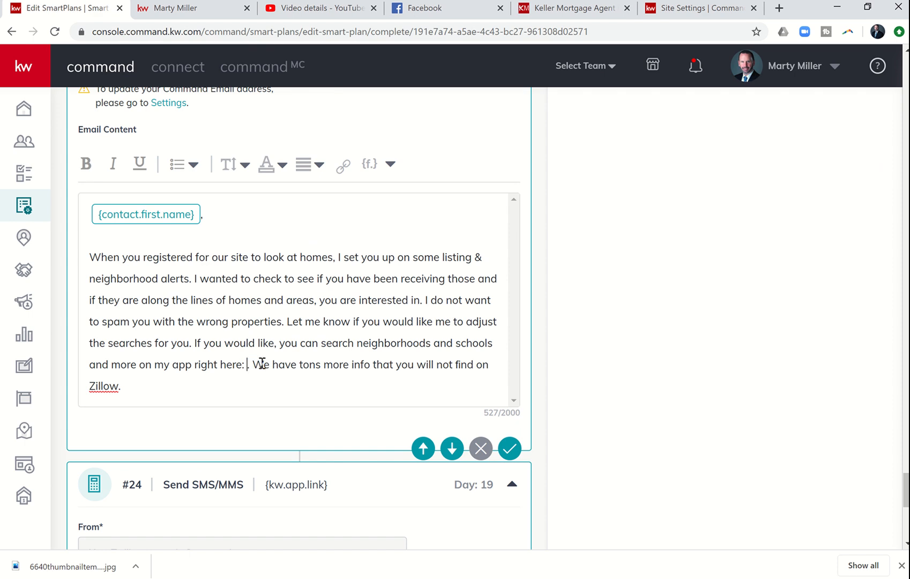
Paste the app URL into step #23's email and clear the {kw.app.link} chip from step #24's text.
{"action": "key", "text": "ctrl+v"}
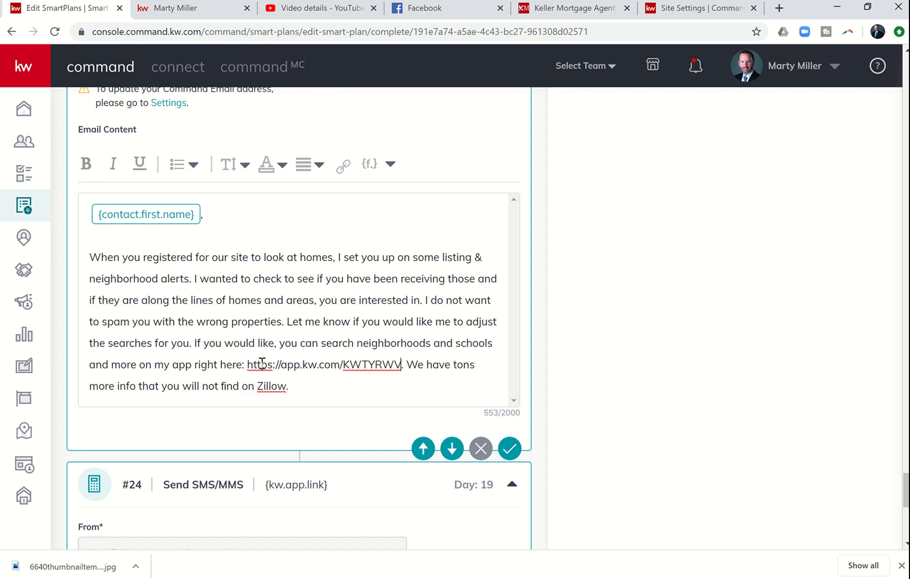
{"action": "scroll", "coordinate": [296, 365], "scroll_direction": "down", "scroll_amount": 2}
{"action": "scroll", "coordinate": [296, 365], "scroll_direction": "down", "scroll_amount": 2}
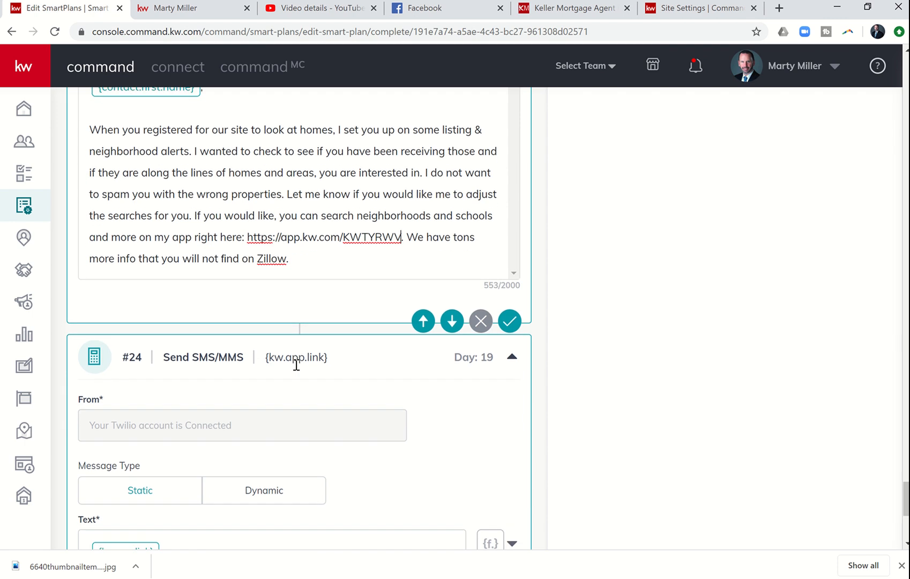
{"action": "scroll", "coordinate": [296, 365], "scroll_direction": "down", "scroll_amount": 3}
{"action": "left_click", "coordinate": [190, 439]}
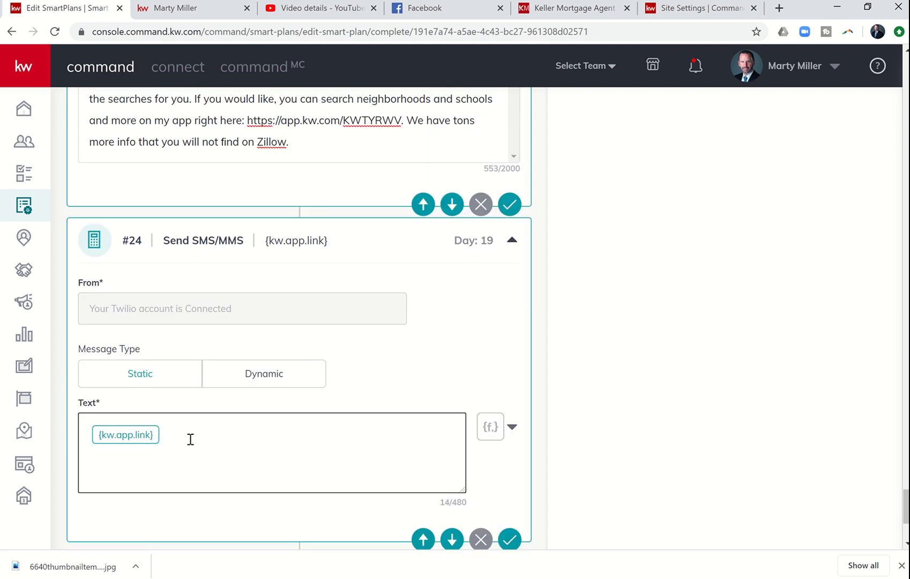
{"action": "key", "text": "BackSpace"}
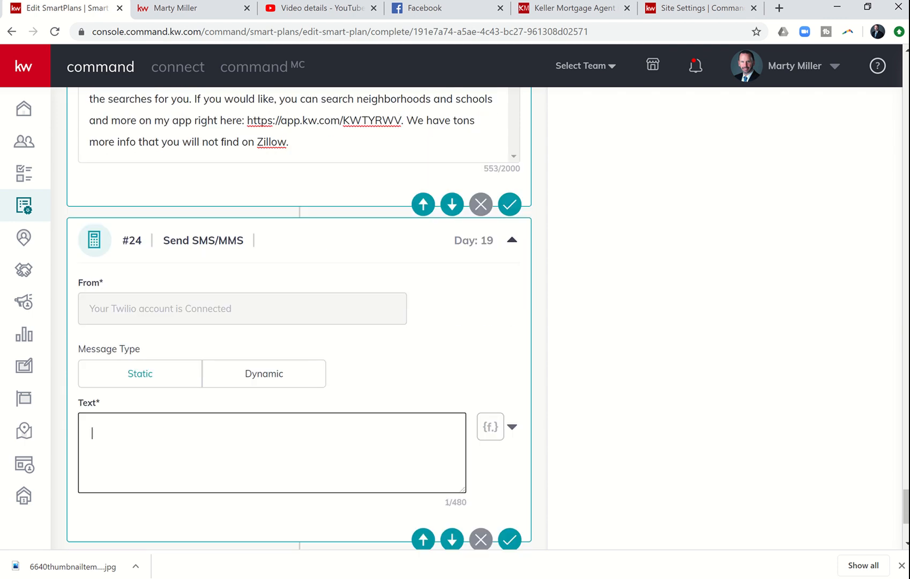
Copy the step #24 SMS script paragraph from the Word document.
{"action": "key", "text": "alt+Tab"}
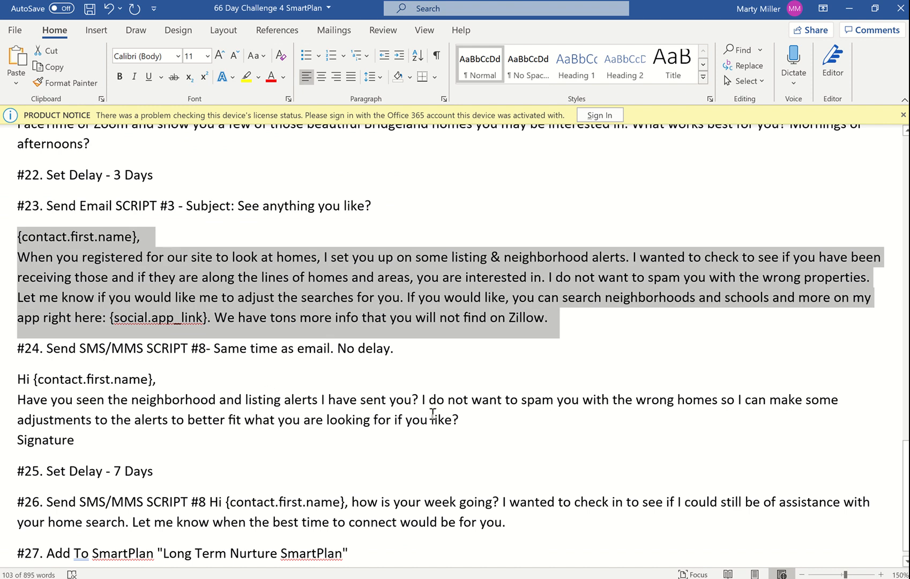
{"action": "left_click_drag", "start_coordinate": [459, 420], "coordinate": [16, 384]}
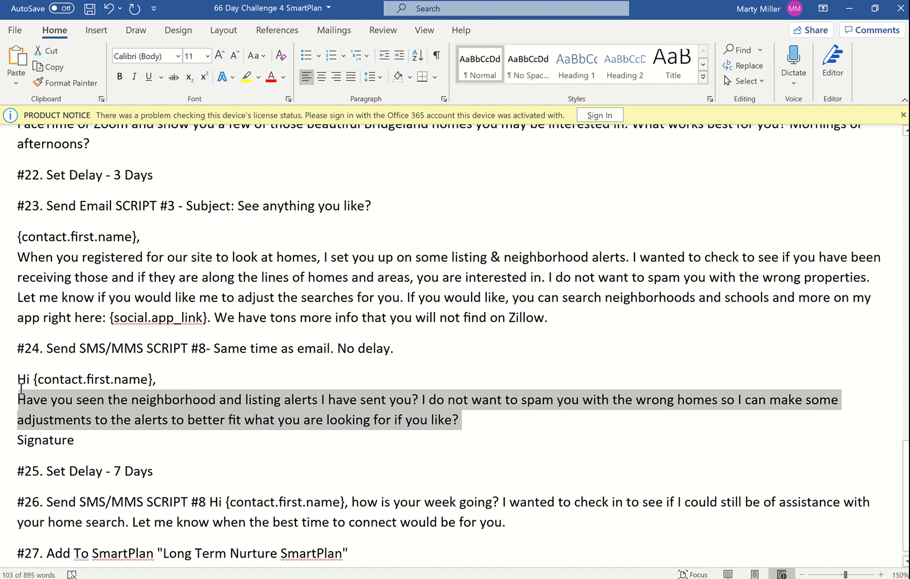
{"action": "key", "text": "ctrl+c"}
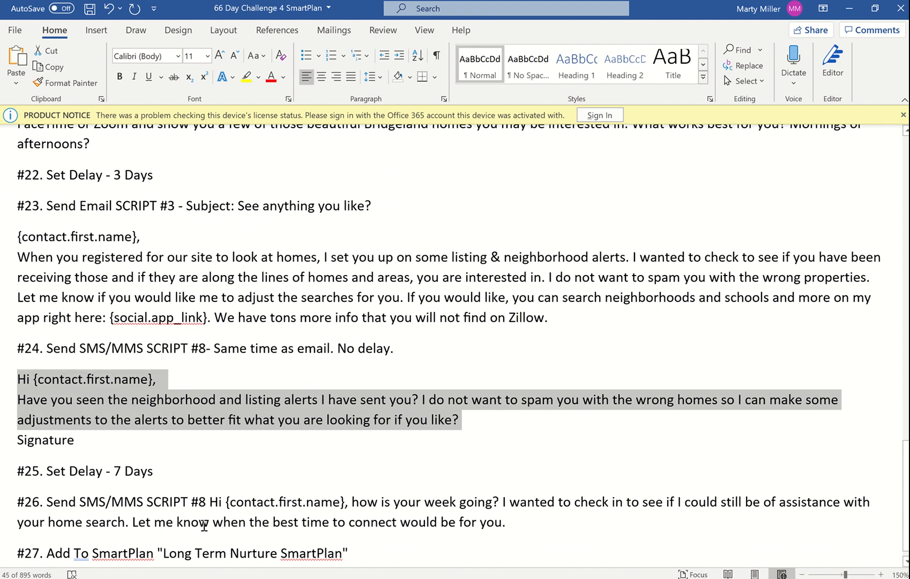
Paste the SMS script into step #24 and replace the name placeholder with the contact.first.name field.
{"action": "key", "text": "alt+Tab"}
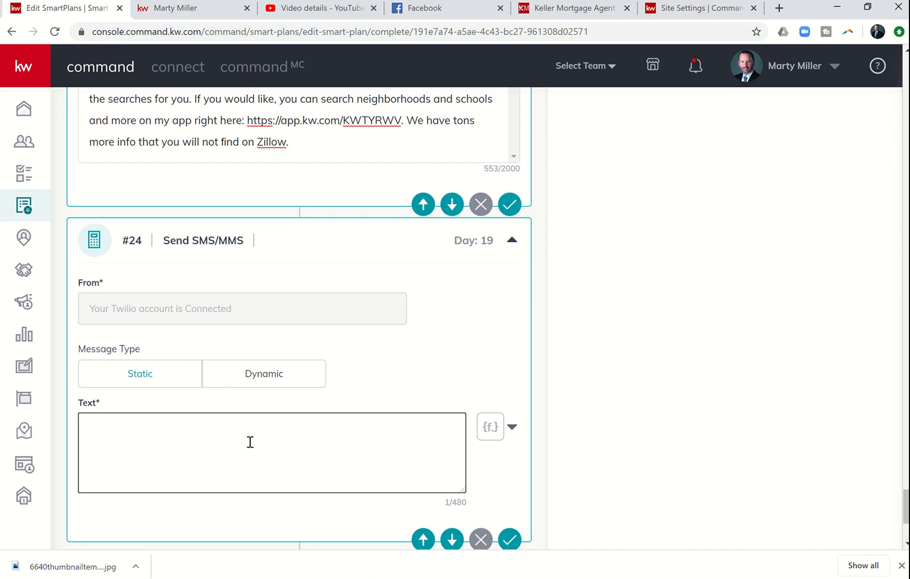
{"action": "key", "text": "ctrl+v"}
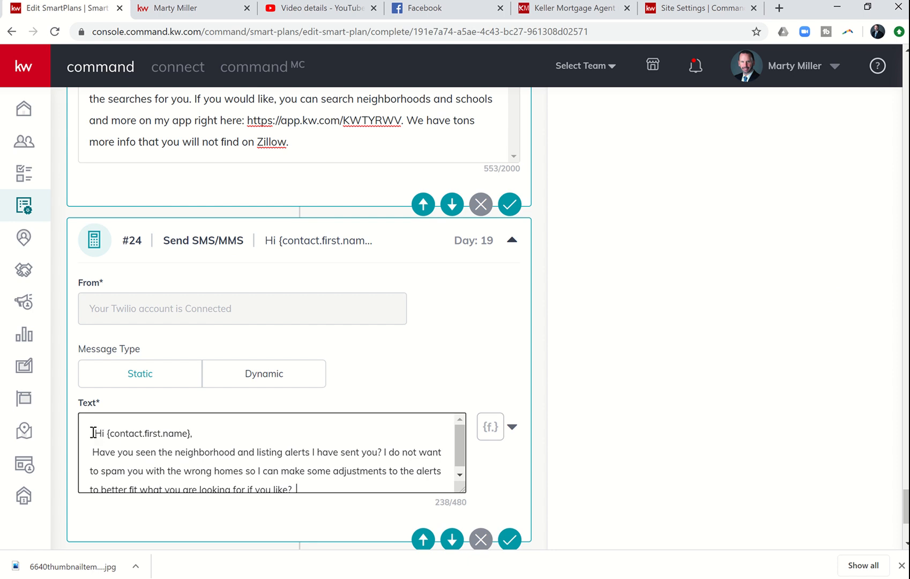
{"action": "key", "text": "BackSpace"}
{"action": "left_click", "coordinate": [185, 433]}
{"action": "key", "text": "BackSpace"}
{"action": "key", "text": "BackSpace"}
{"action": "key", "text": "BackSpace"}
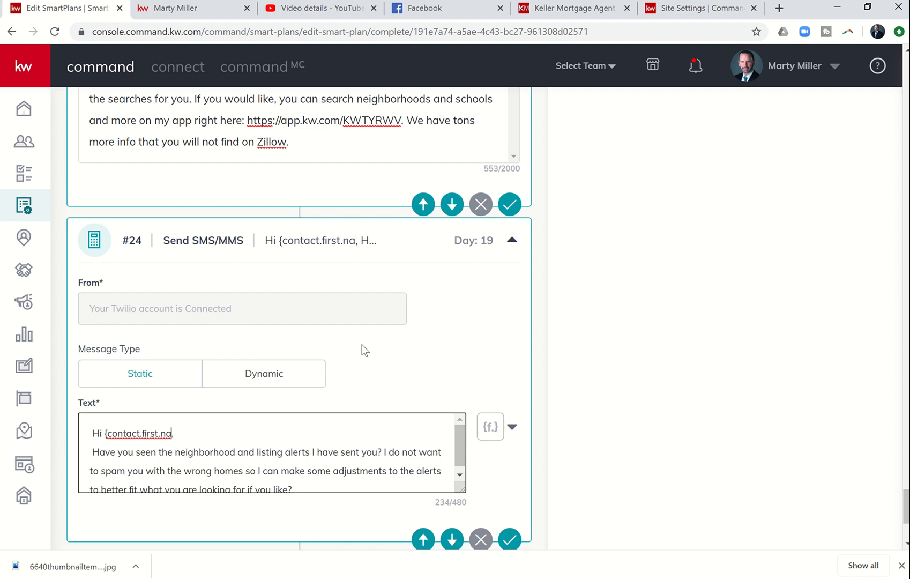
{"action": "key", "text": "BackSpace"}
{"action": "key", "text": "BackSpace"}
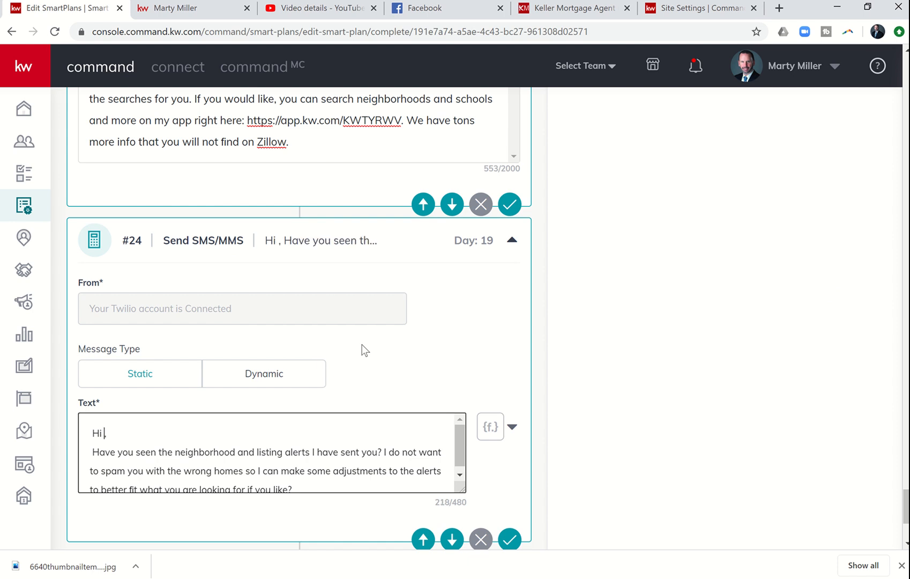
{"action": "left_click", "coordinate": [511, 427]}
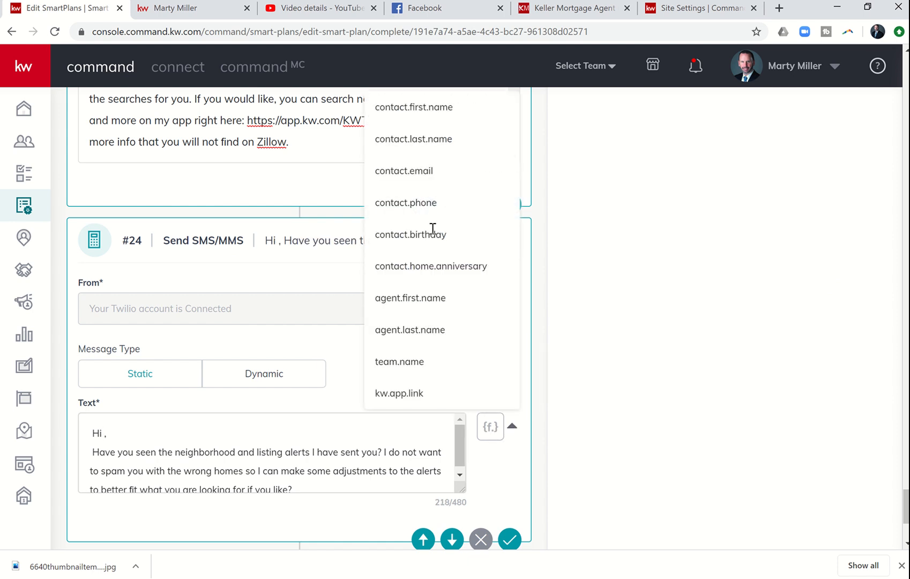
{"action": "left_click", "coordinate": [414, 107]}
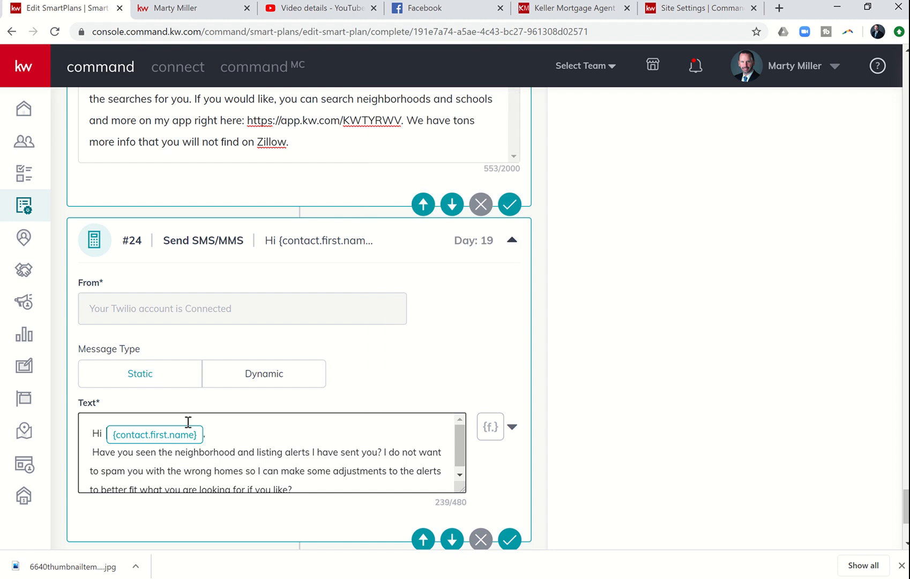
Remove extra spaces and make the message read 'Hi {contact.first.name}, It's Marty with KW. Have you seen…'.
{"action": "key", "text": "BackSpace"}
{"action": "key", "text": "BackSpace"}
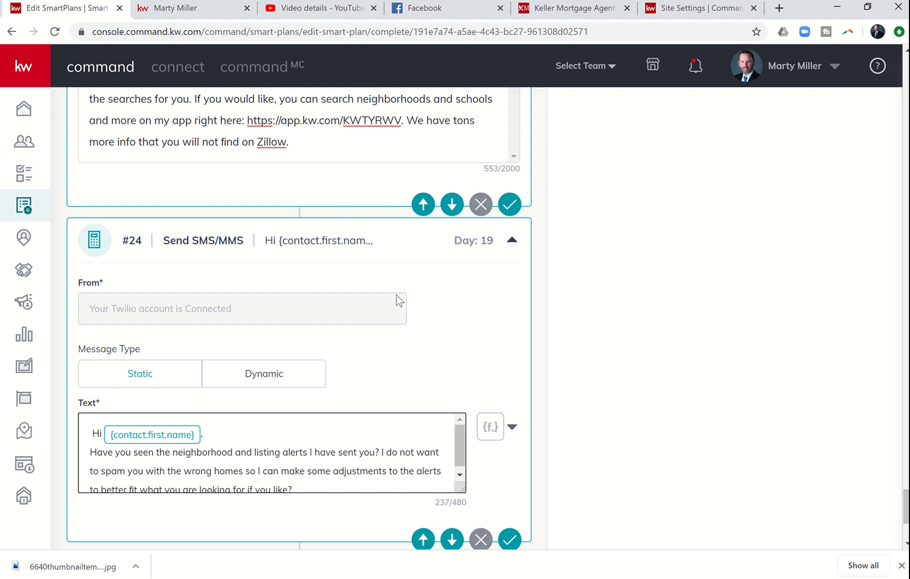
{"action": "left_click", "coordinate": [91, 433]}
{"action": "key", "text": "BackSpace"}
{"action": "scroll", "coordinate": [263, 414], "scroll_direction": "down", "scroll_amount": 1}
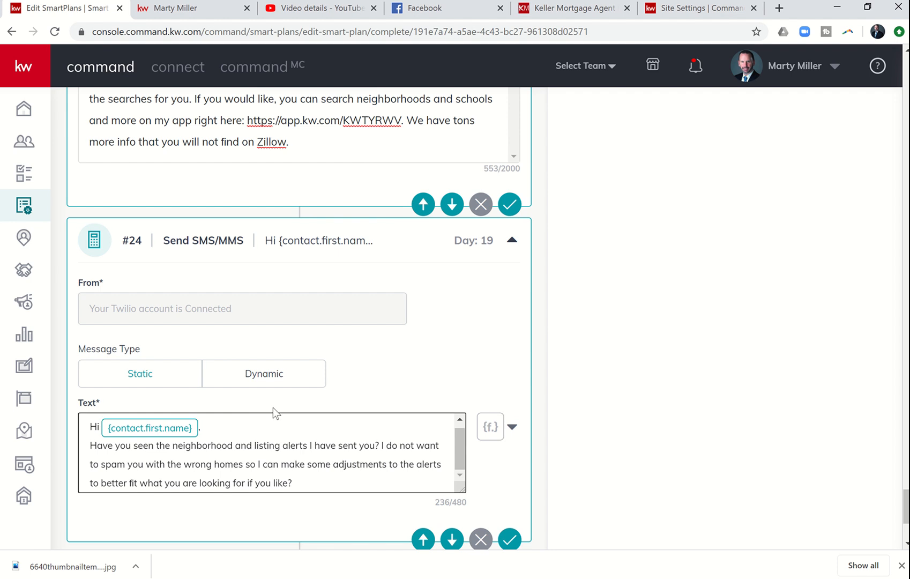
{"action": "scroll", "coordinate": [423, 369], "scroll_direction": "down", "scroll_amount": 2}
{"action": "scroll", "coordinate": [423, 369], "scroll_direction": "down", "scroll_amount": 1}
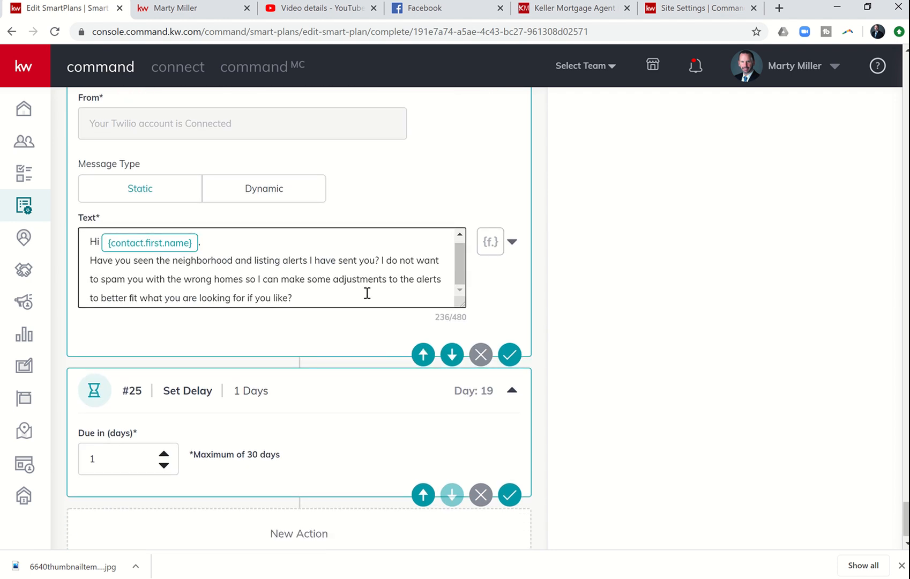
{"action": "scroll", "coordinate": [368, 293], "scroll_direction": "down", "scroll_amount": 1}
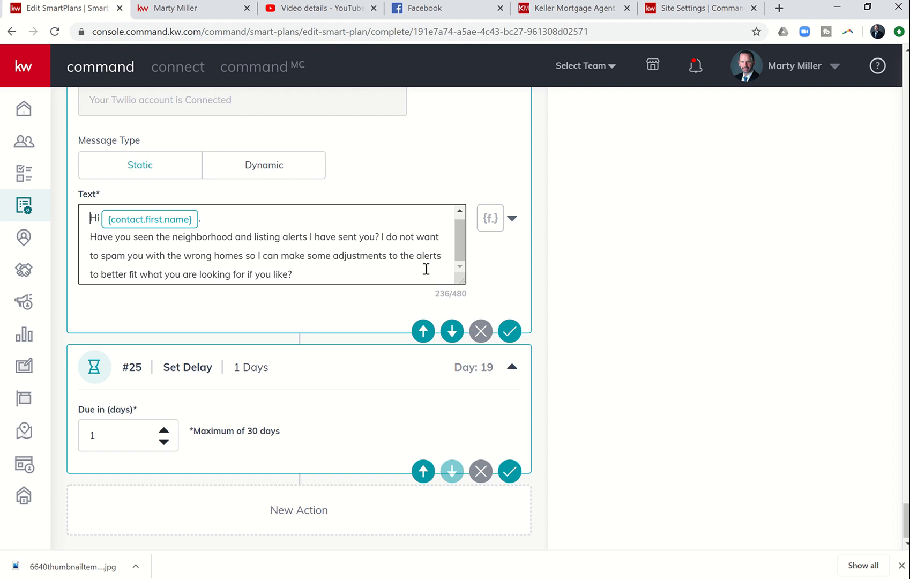
{"action": "left_click", "coordinate": [92, 238]}
{"action": "key", "text": "BackSpace"}
{"action": "type", "text": "I"}
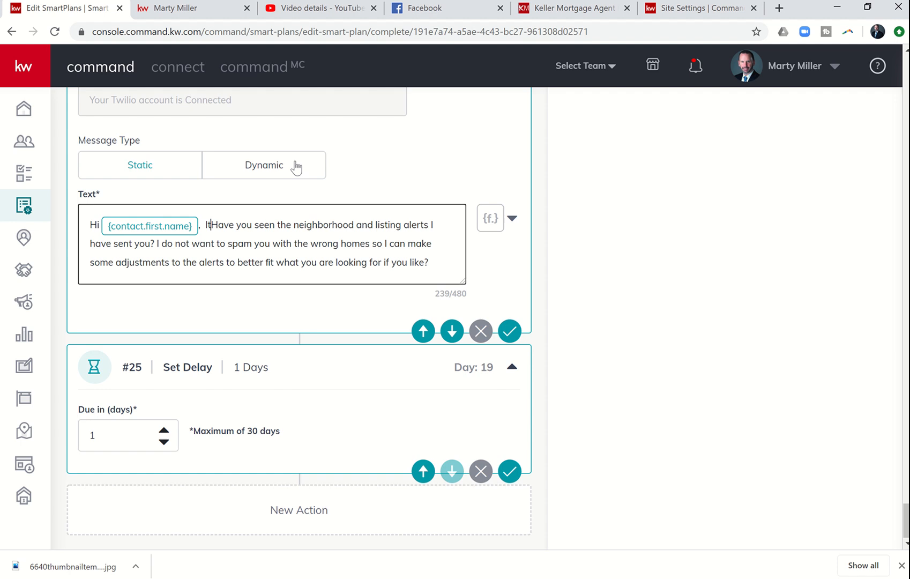
{"action": "type", "text": "t's Marty with KW>"}
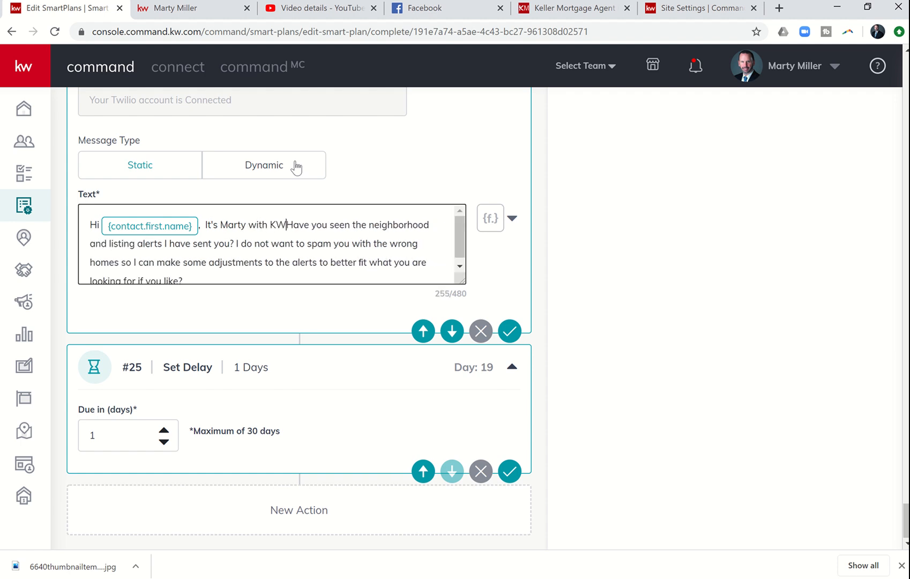
{"action": "key", "text": "BackSpace"}
{"action": "type", "text": "."}
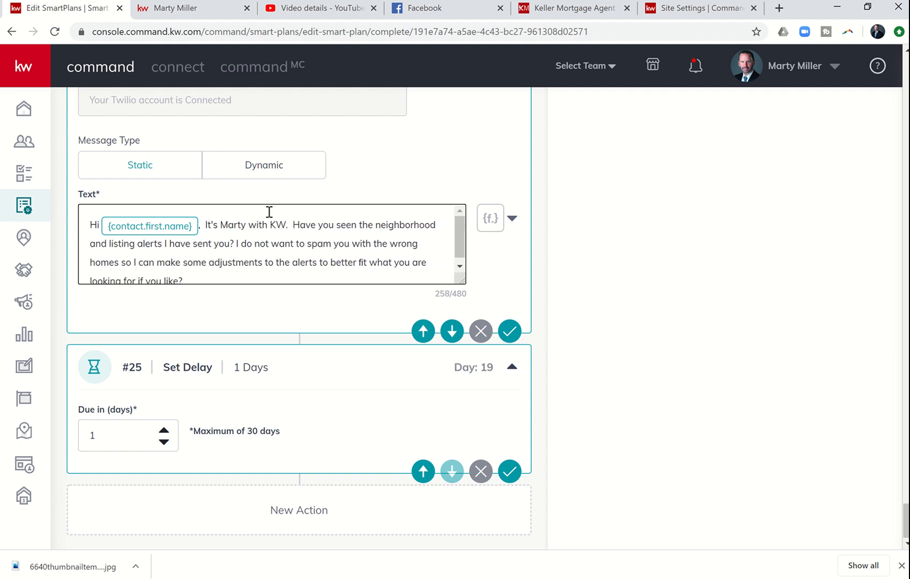
{"action": "scroll", "coordinate": [232, 245], "scroll_direction": "up", "scroll_amount": 1}
{"action": "scroll", "coordinate": [231, 244], "scroll_direction": "up", "scroll_amount": 2}
{"action": "scroll", "coordinate": [231, 245], "scroll_direction": "up", "scroll_amount": 3}
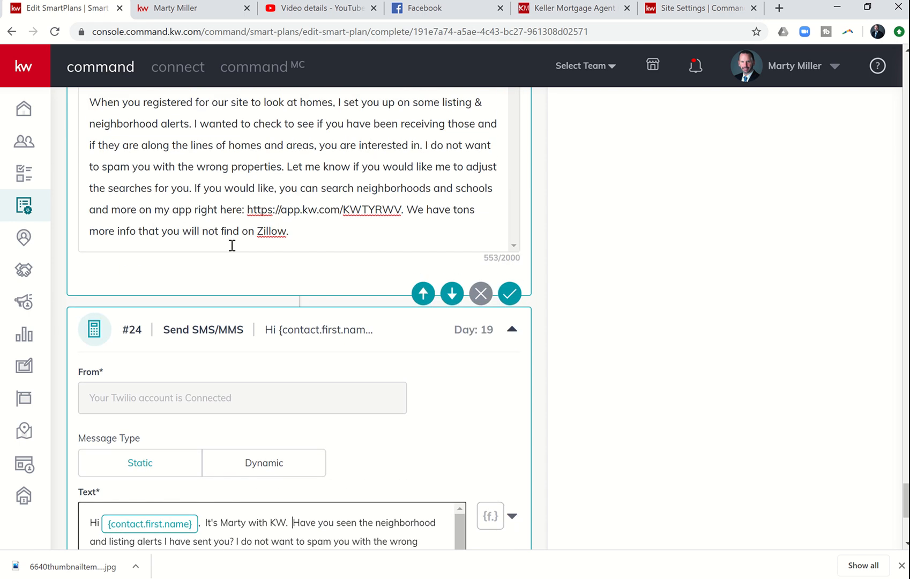
Add a signature of name, Summit Property Group at Keller Williams and phone number below 'Zillow.'.
{"action": "left_click", "coordinate": [293, 262]}
{"action": "key", "text": "Return"}
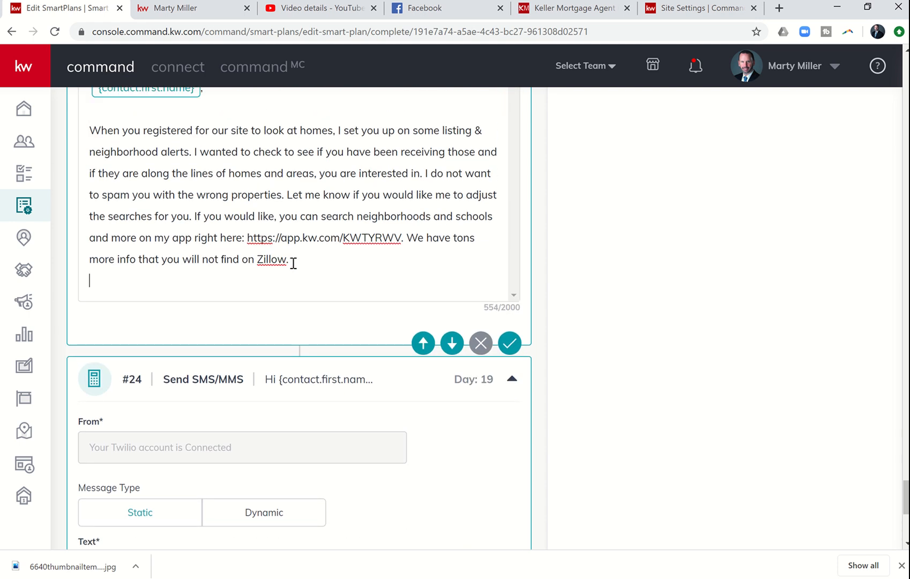
{"action": "type", "text": "Marty Miller"}
{"action": "key", "text": "Return"}
{"action": "type", "text": "Summit"}
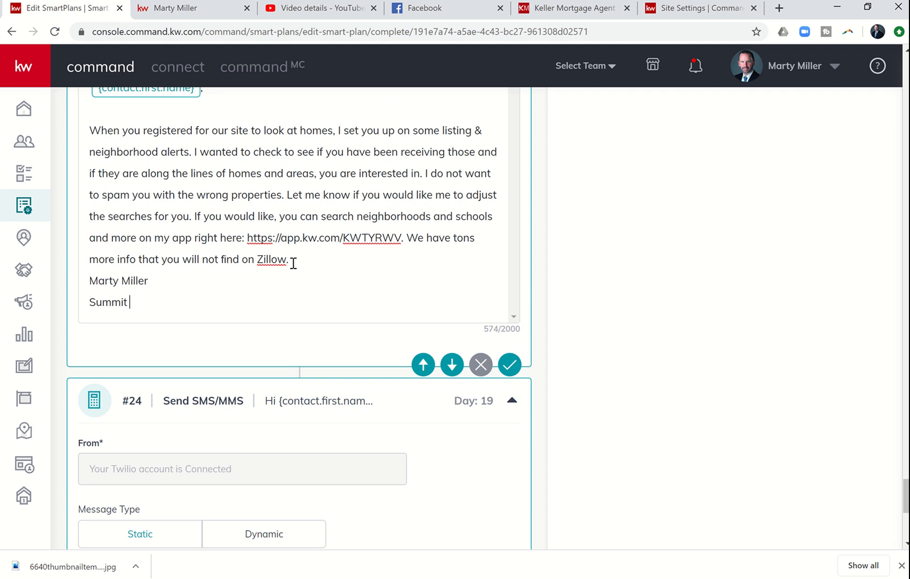
{"action": "type", "text": " Property Group"}
{"action": "key", "text": "Return"}
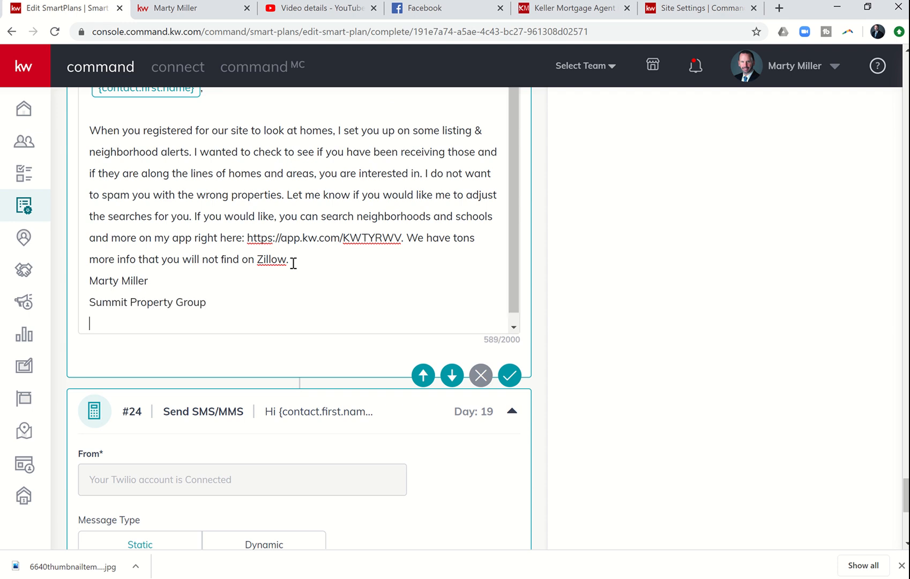
{"action": "key", "text": "Return"}
{"action": "key", "text": "BackSpace"}
{"action": "type", "text": "Keller Williams Platinum"}
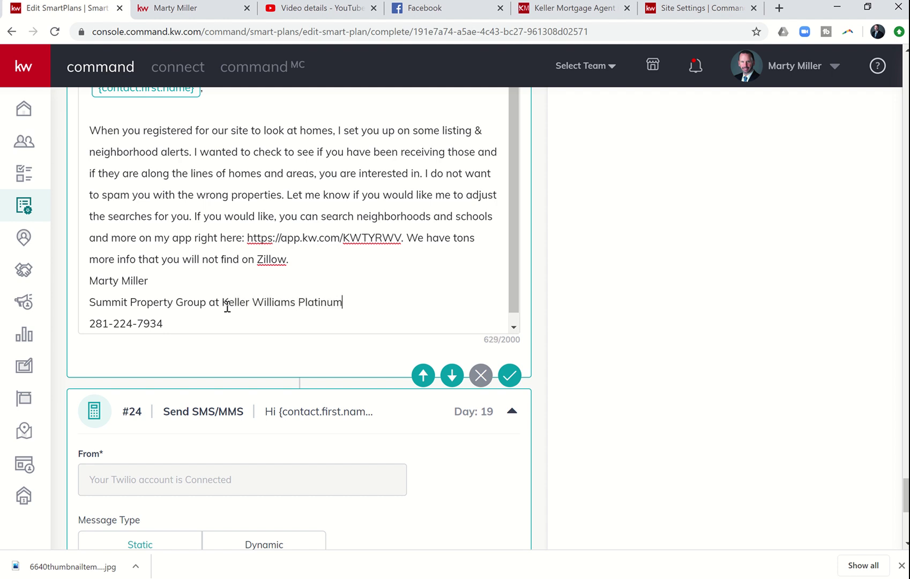
{"action": "scroll", "coordinate": [227, 305], "scroll_direction": "down", "scroll_amount": 3}
{"action": "scroll", "coordinate": [226, 306], "scroll_direction": "down", "scroll_amount": 4}
{"action": "scroll", "coordinate": [226, 306], "scroll_direction": "down", "scroll_amount": 4}
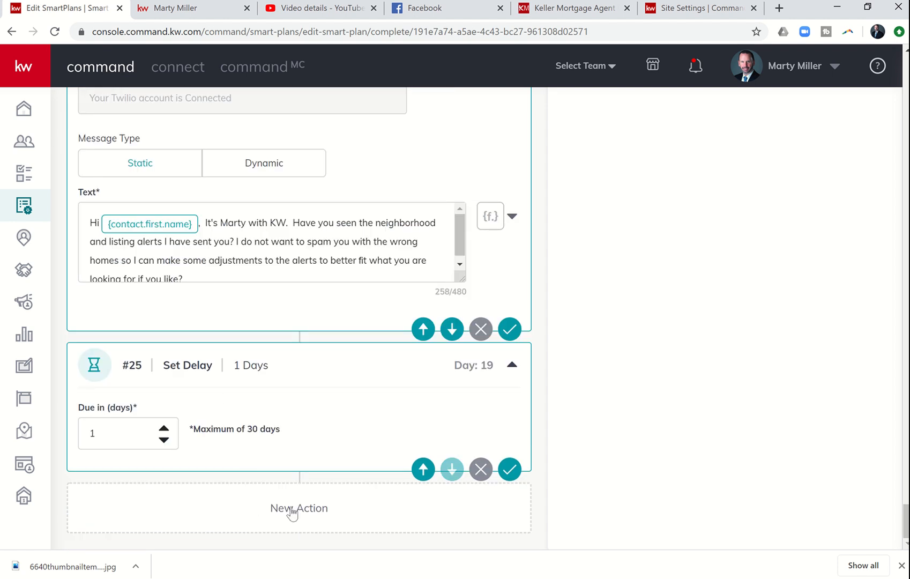
Set delay step #25 to 7 days after checking the Word script.
{"action": "key", "text": "alt+Tab"}
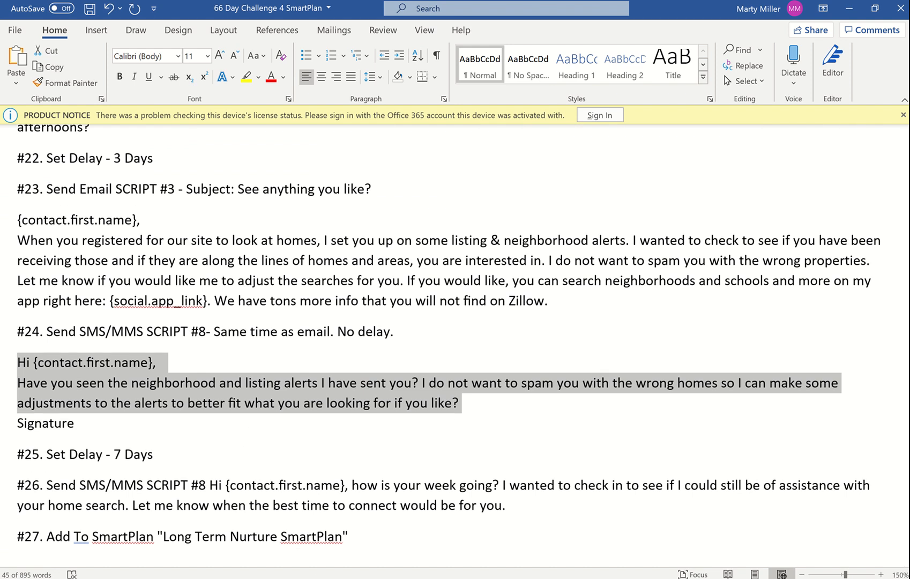
{"action": "key", "text": "alt+Tab"}
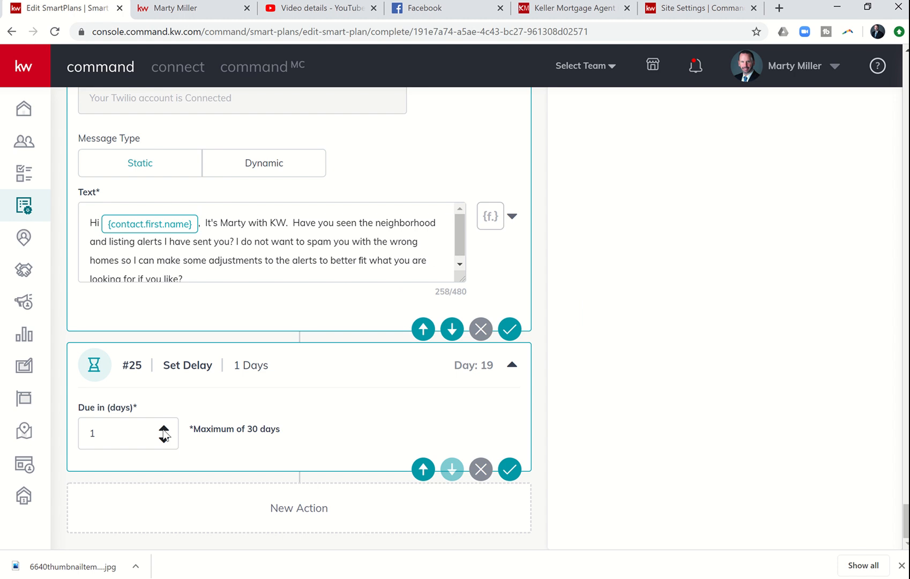
{"action": "double_click", "coordinate": [130, 432]}
{"action": "type", "text": "8"}
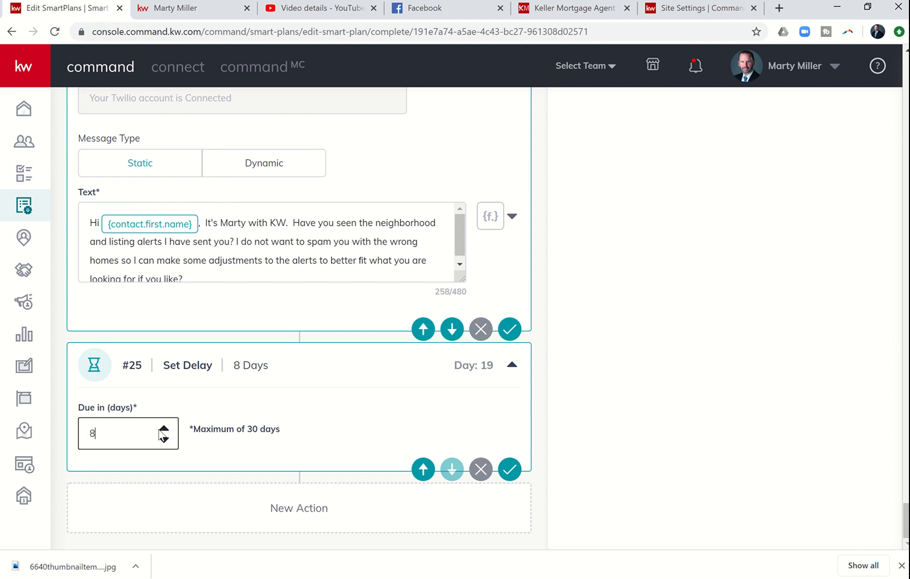
{"action": "key", "text": "Up"}
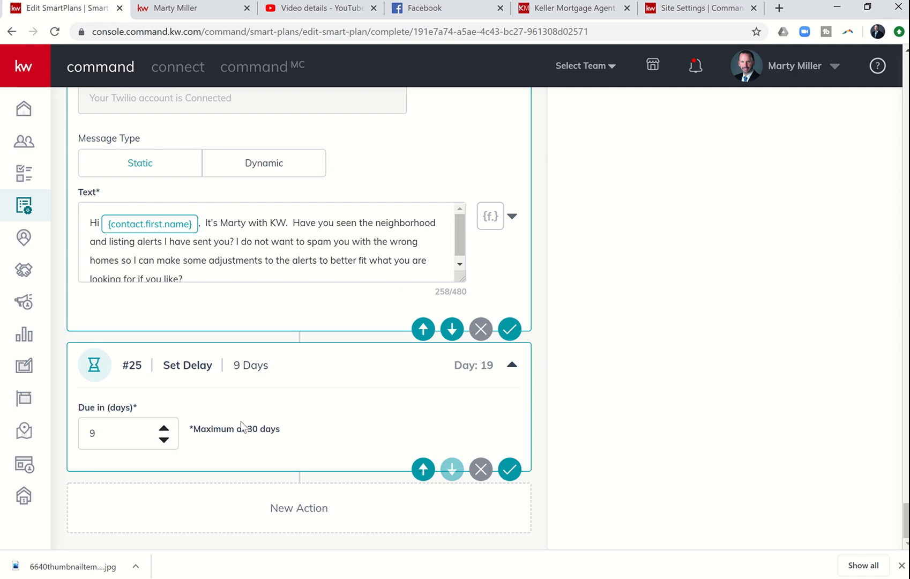
{"action": "left_click", "coordinate": [164, 440]}
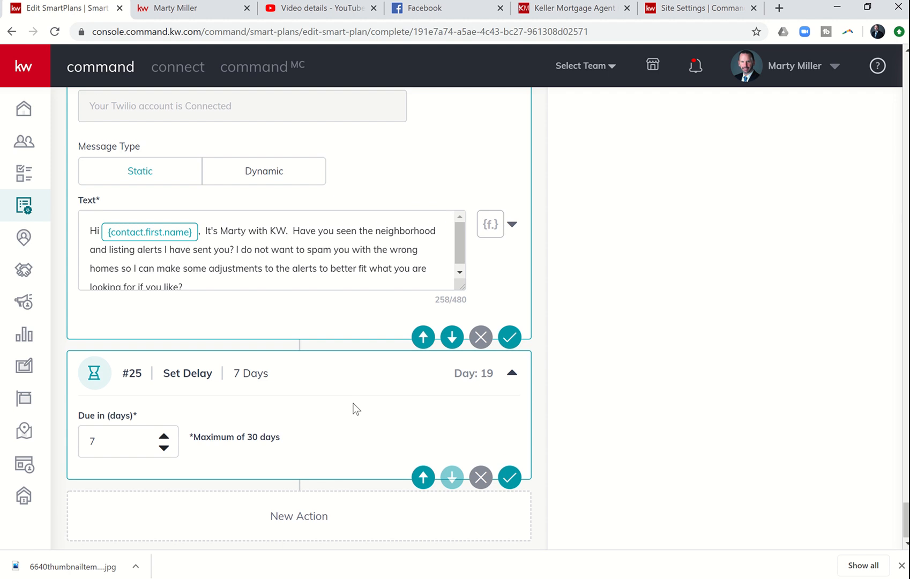
{"action": "scroll", "coordinate": [356, 408], "scroll_direction": "up", "scroll_amount": 3}
{"action": "scroll", "coordinate": [356, 409], "scroll_direction": "up", "scroll_amount": 4}
{"action": "scroll", "coordinate": [357, 409], "scroll_direction": "up", "scroll_amount": 4}
{"action": "scroll", "coordinate": [356, 408], "scroll_direction": "up", "scroll_amount": 8}
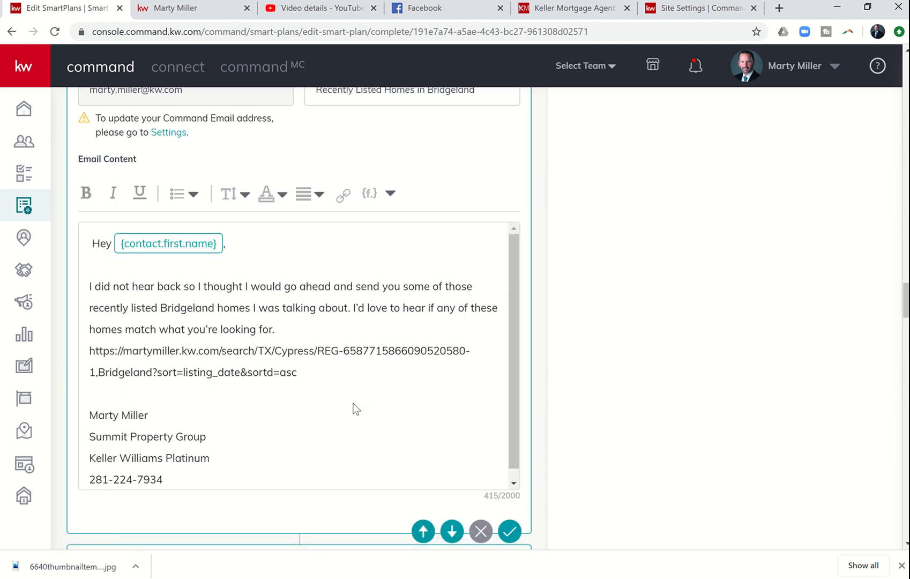
{"action": "scroll", "coordinate": [356, 408], "scroll_direction": "up", "scroll_amount": 8}
{"action": "scroll", "coordinate": [356, 408], "scroll_direction": "up", "scroll_amount": 6}
{"action": "scroll", "coordinate": [357, 408], "scroll_direction": "up", "scroll_amount": 4}
{"action": "scroll", "coordinate": [408, 543], "scroll_direction": "up", "scroll_amount": 6}
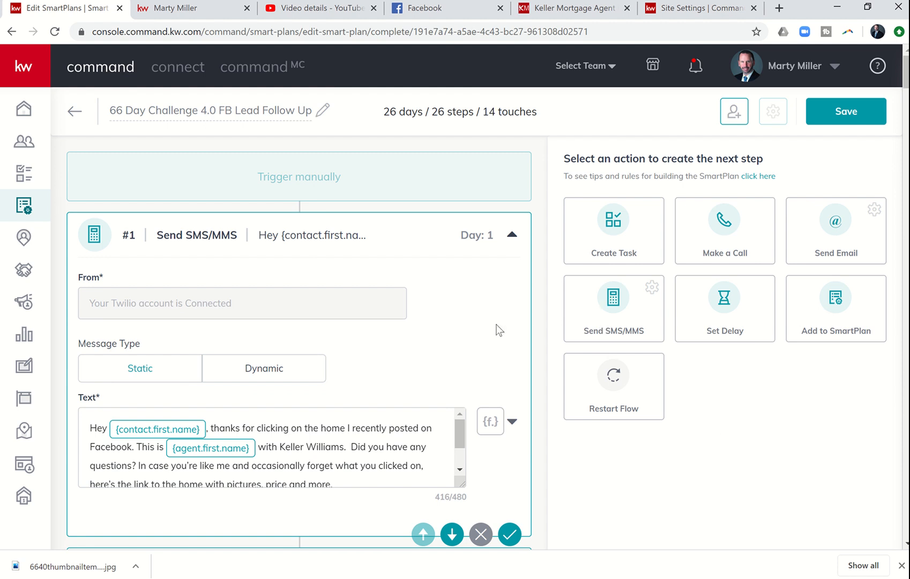
{"action": "scroll", "coordinate": [498, 329], "scroll_direction": "down", "scroll_amount": 10}
{"action": "scroll", "coordinate": [498, 329], "scroll_direction": "down", "scroll_amount": 10}
{"action": "scroll", "coordinate": [498, 329], "scroll_direction": "down", "scroll_amount": 10}
{"action": "scroll", "coordinate": [498, 329], "scroll_direction": "down", "scroll_amount": 10}
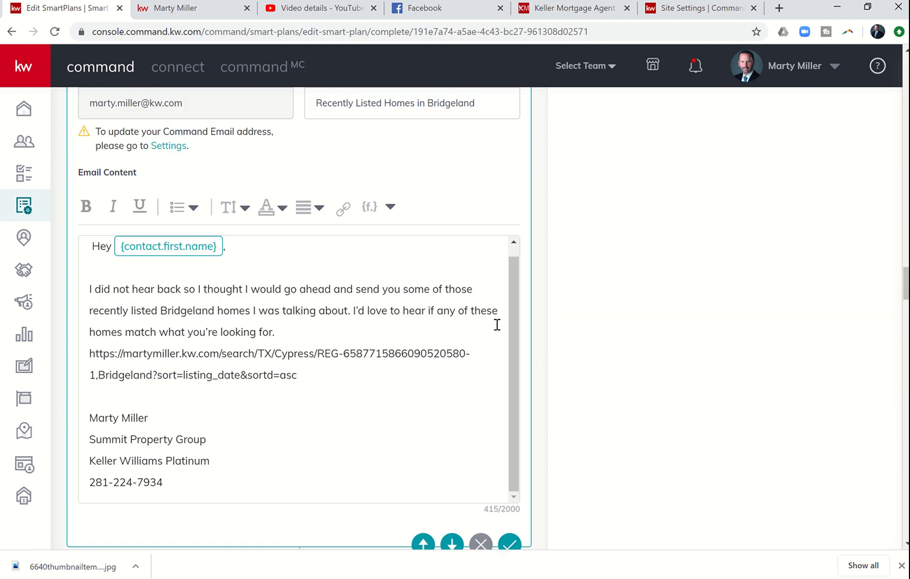
{"action": "scroll", "coordinate": [497, 329], "scroll_direction": "down", "scroll_amount": 10}
{"action": "scroll", "coordinate": [498, 329], "scroll_direction": "down", "scroll_amount": 10}
{"action": "scroll", "coordinate": [498, 330], "scroll_direction": "down", "scroll_amount": 10}
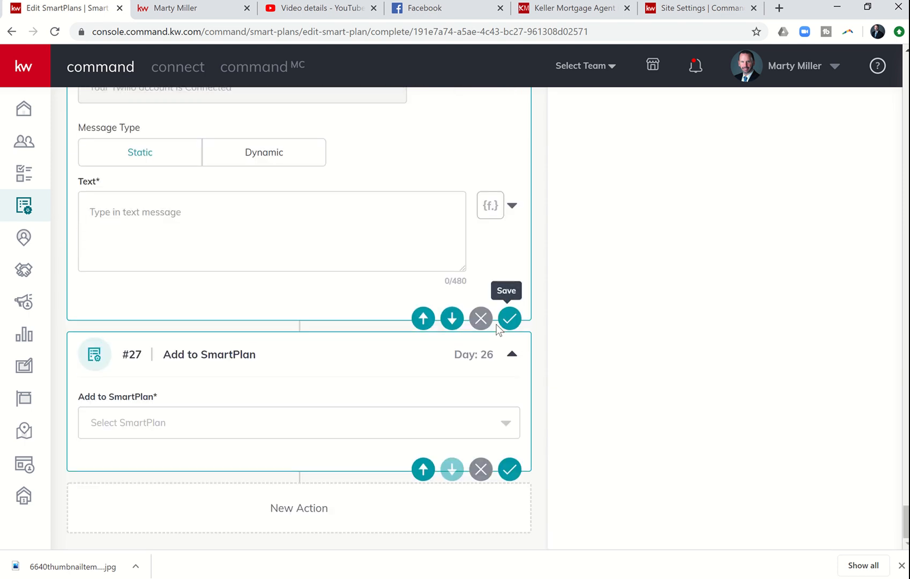
{"action": "scroll", "coordinate": [497, 323], "scroll_direction": "up", "scroll_amount": 3}
Paste the #26 week check-in script from Word into step #26's text message.
{"action": "left_click", "coordinate": [277, 377]}
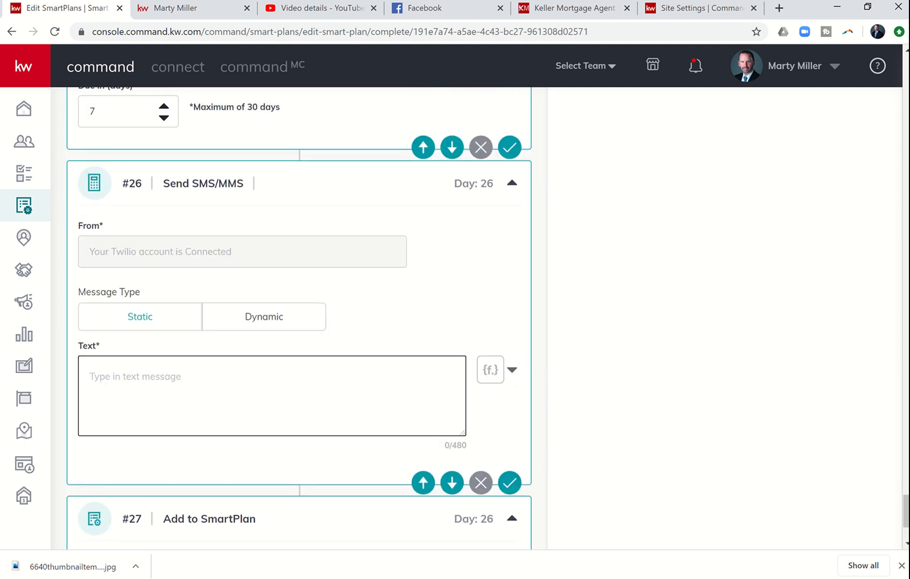
{"action": "key", "text": "alt+Tab"}
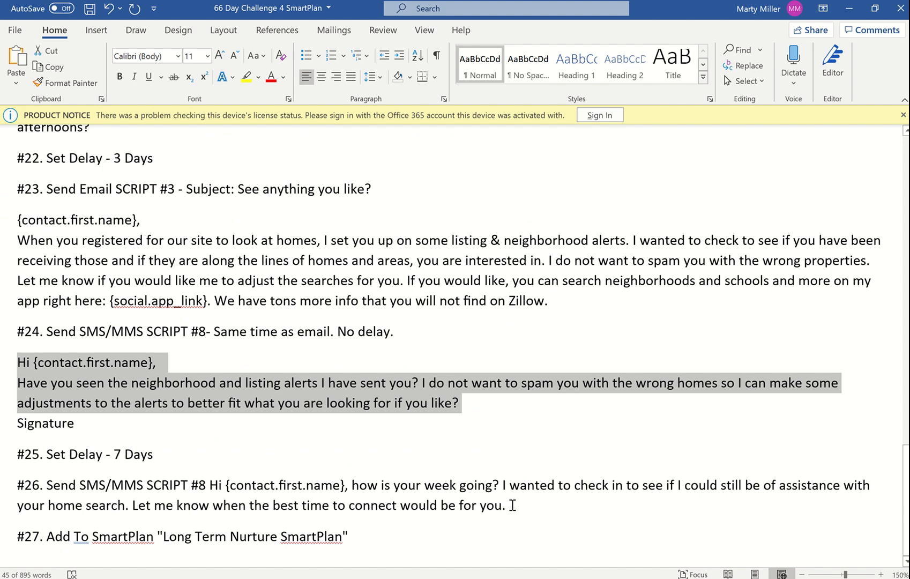
{"action": "left_click_drag", "start_coordinate": [506, 504], "coordinate": [211, 485]}
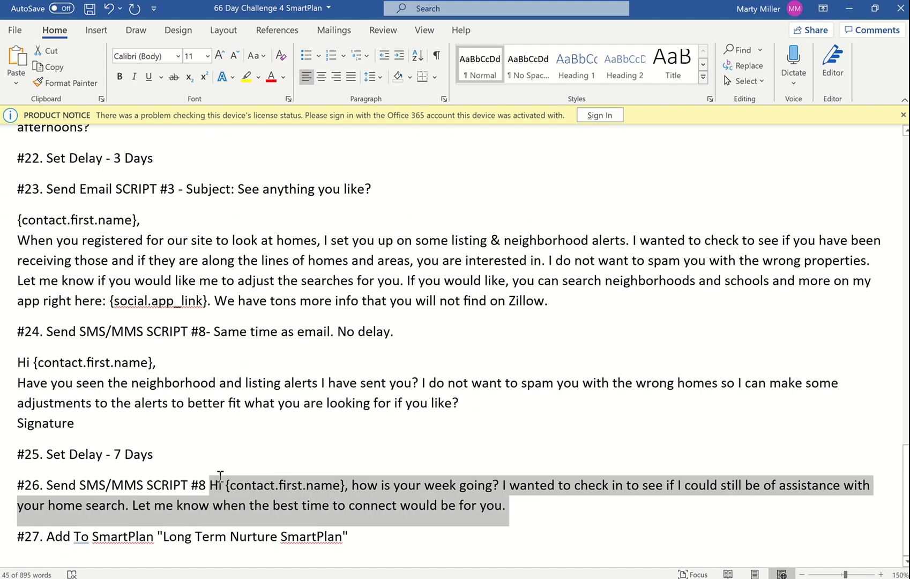
{"action": "key", "text": "ctrl+c"}
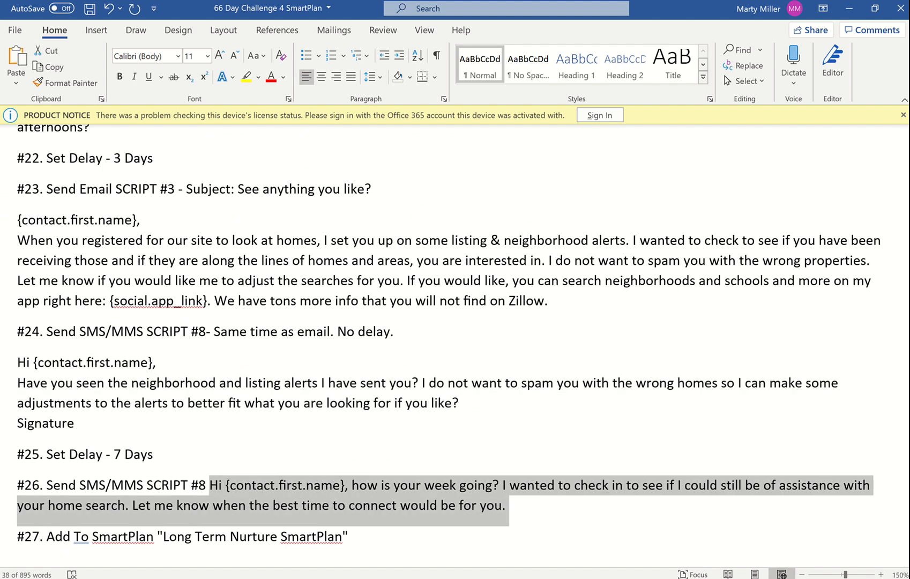
{"action": "key", "text": "alt+Tab"}
{"action": "left_click", "coordinate": [234, 406]}
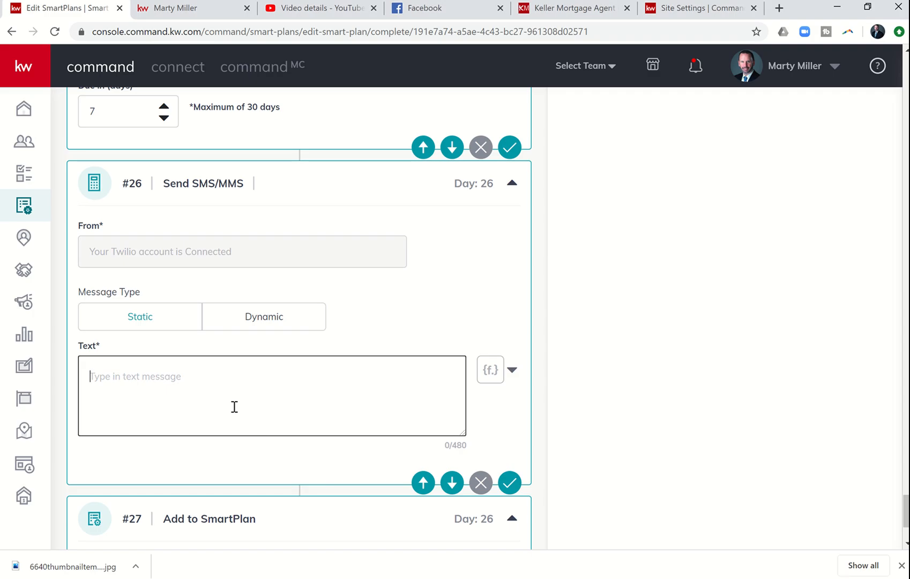
{"action": "key", "text": "ctrl+v"}
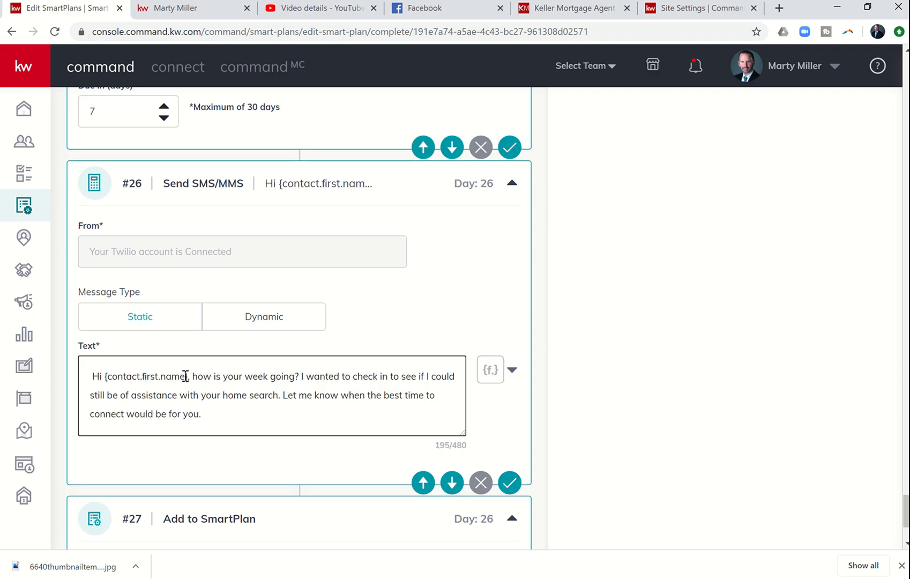
Replace the plain first-name placeholder with the contact.first.name merge field.
{"action": "key", "text": "BackSpace"}
{"action": "key", "text": "BackSpace"}
{"action": "key", "text": "BackSpace"}
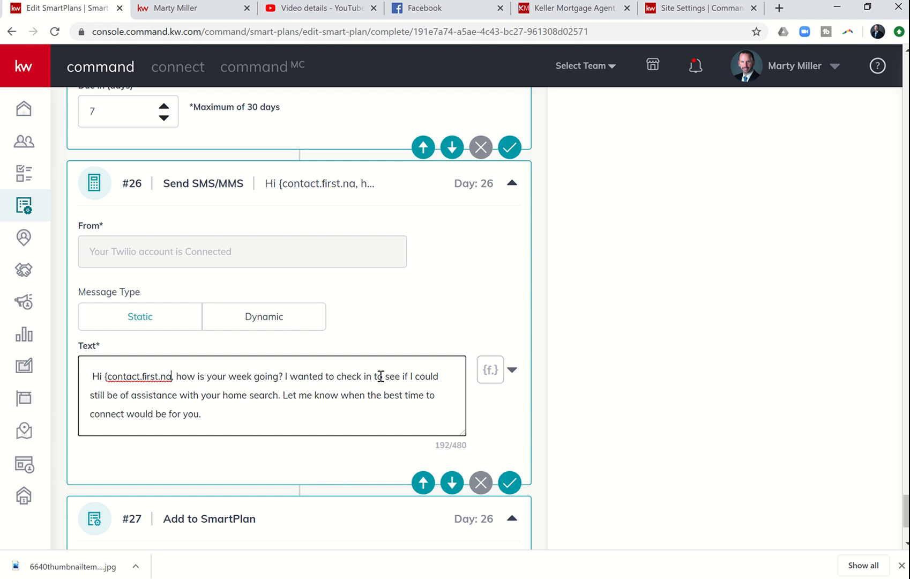
{"action": "key", "text": "BackSpace"}
{"action": "key", "text": "BackSpace"}
{"action": "key", "text": "BackSpace"}
{"action": "key", "text": "BackSpace"}
{"action": "key", "text": "BackSpace"}
{"action": "key", "text": "BackSpace"}
{"action": "key", "text": "BackSpace"}
{"action": "key", "text": "BackSpace"}
{"action": "key", "text": "BackSpace"}
{"action": "key", "text": "BackSpace"}
{"action": "key", "text": "BackSpace"}
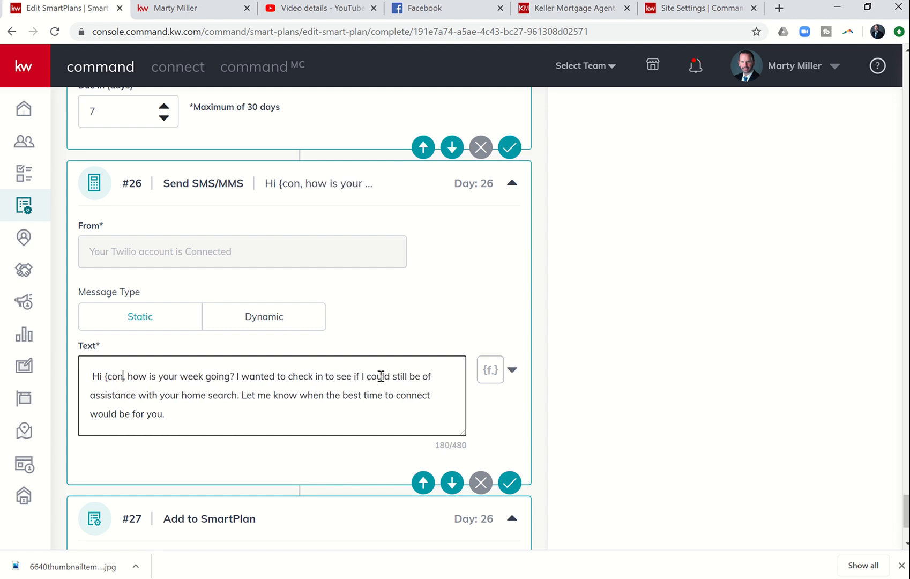
{"action": "key", "text": "BackSpace"}
{"action": "key", "text": "BackSpace"}
{"action": "key", "text": "BackSpace"}
{"action": "key", "text": "BackSpace"}
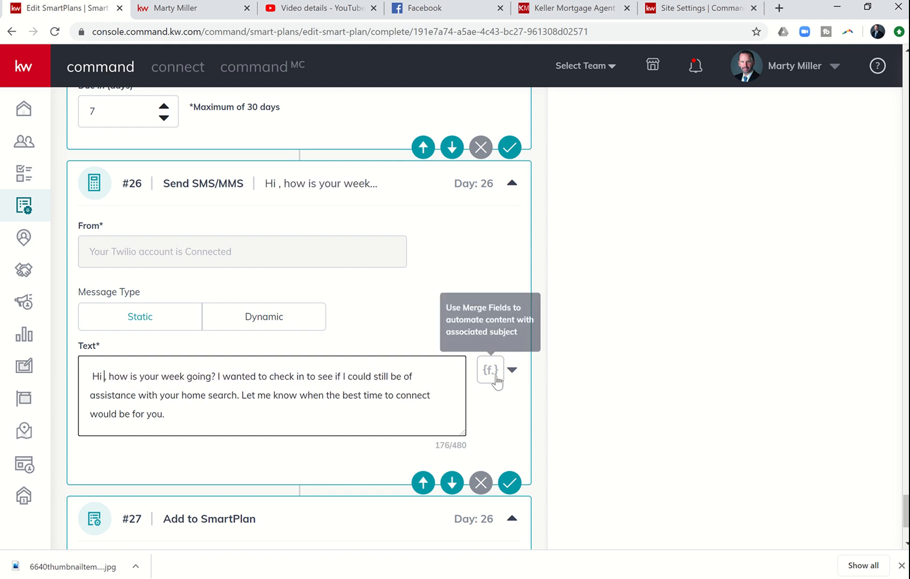
{"action": "left_click", "coordinate": [498, 371]}
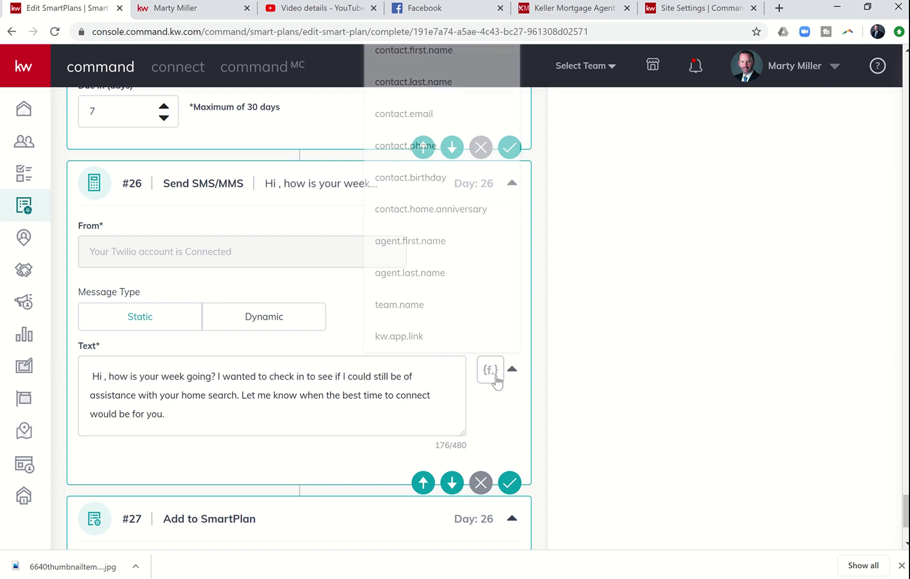
{"action": "left_click", "coordinate": [408, 52]}
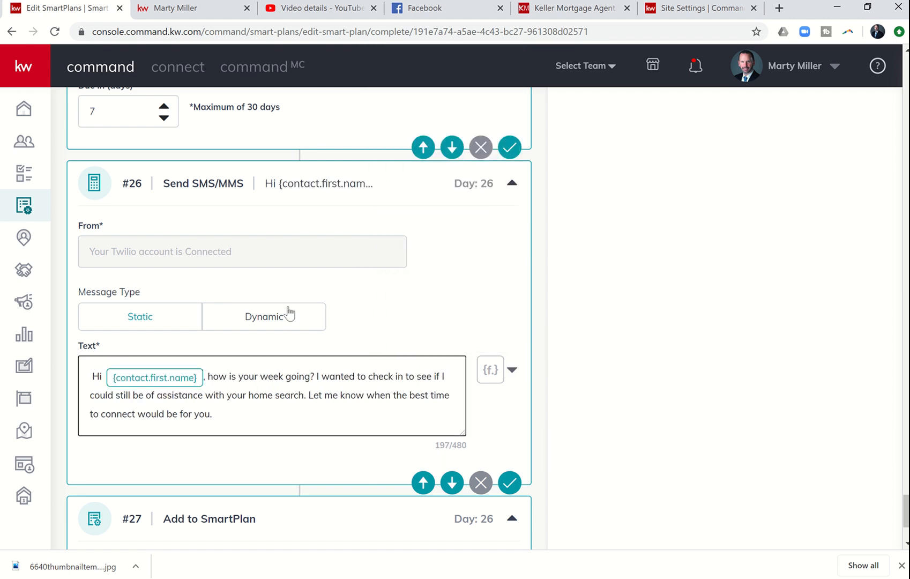
{"action": "key", "text": "BackSpace"}
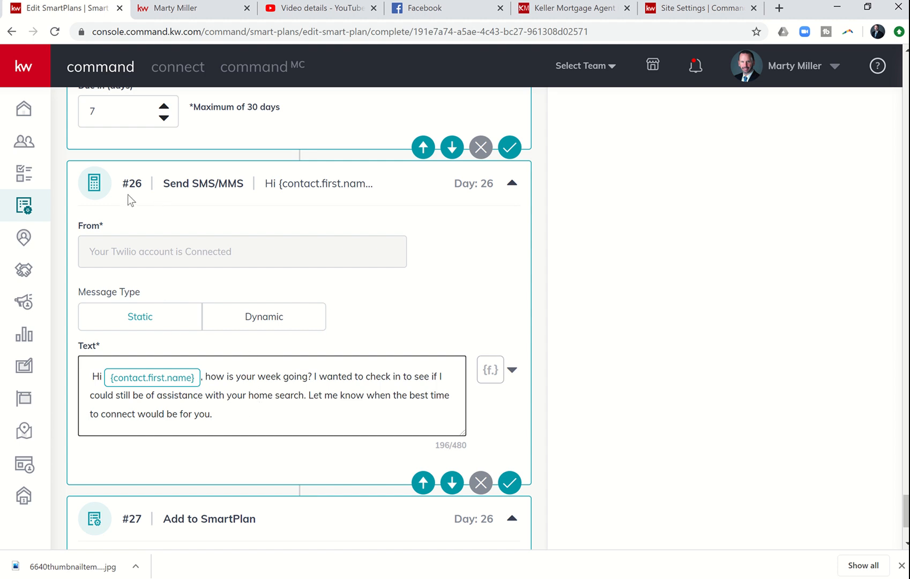
{"action": "scroll", "coordinate": [209, 325], "scroll_direction": "down", "scroll_amount": 2}
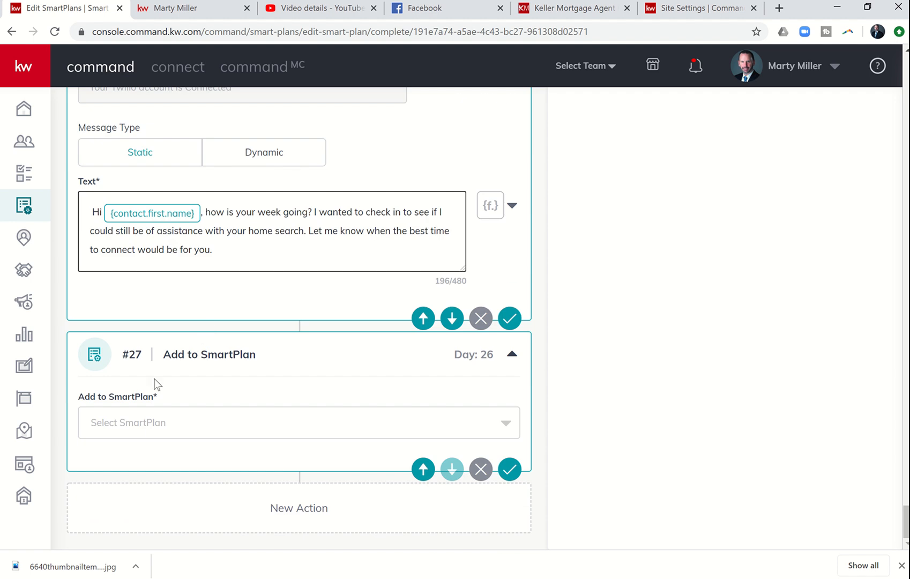
Make step #27 add the contact to My Long-Term Nurture.
{"action": "left_click", "coordinate": [152, 428]}
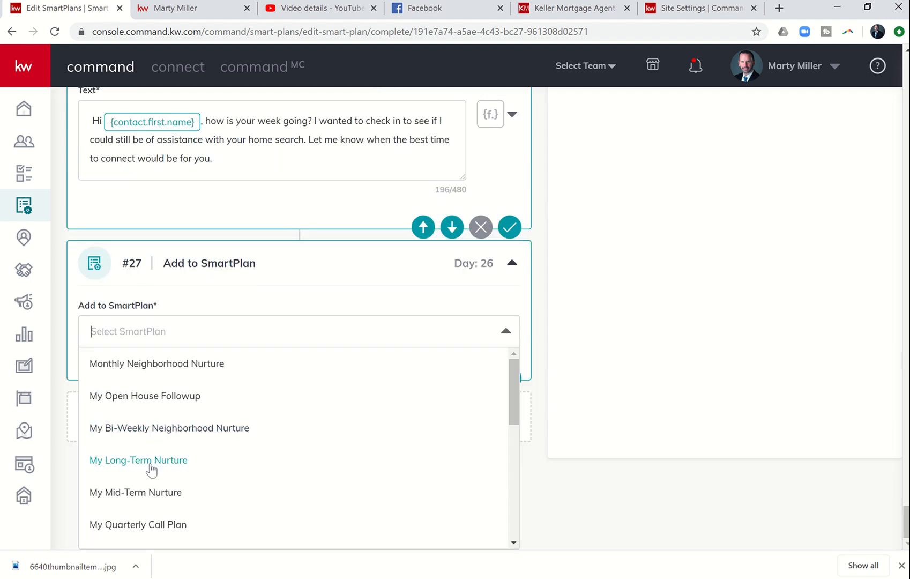
{"action": "left_click", "coordinate": [152, 464]}
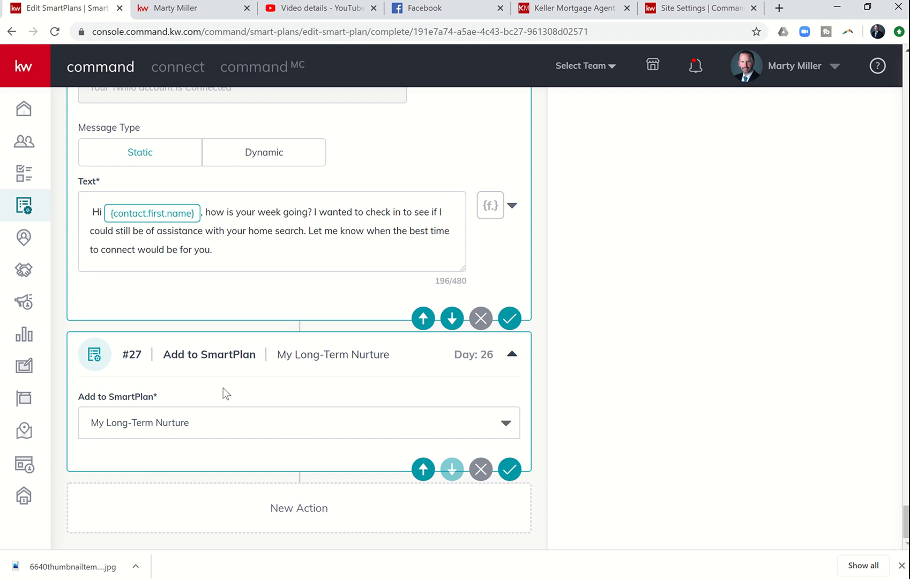
{"action": "scroll", "coordinate": [223, 388], "scroll_direction": "up", "scroll_amount": 2}
{"action": "scroll", "coordinate": [223, 388], "scroll_direction": "up", "scroll_amount": 5}
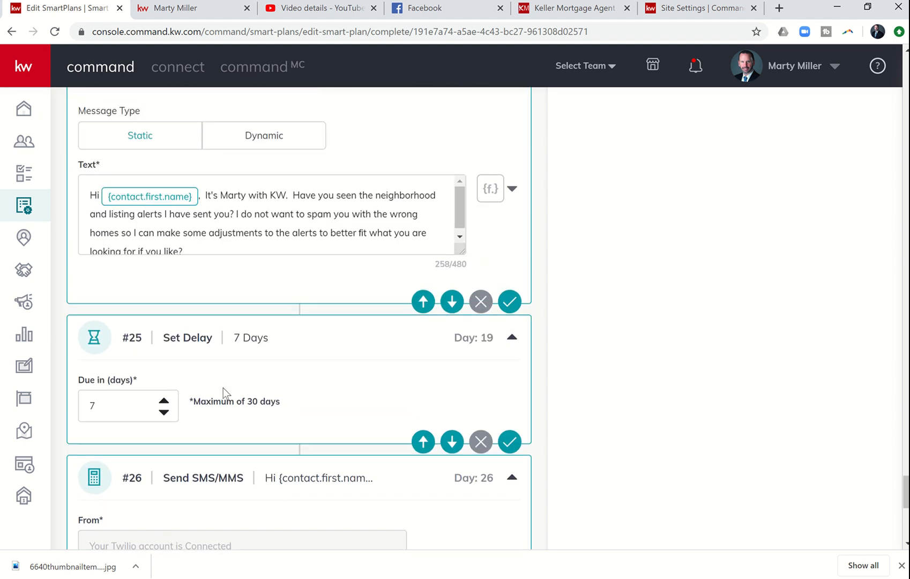
{"action": "scroll", "coordinate": [223, 387], "scroll_direction": "down", "scroll_amount": 2}
{"action": "scroll", "coordinate": [223, 387], "scroll_direction": "down", "scroll_amount": 3}
{"action": "scroll", "coordinate": [223, 388], "scroll_direction": "down", "scroll_amount": 2}
{"action": "scroll", "coordinate": [223, 388], "scroll_direction": "down", "scroll_amount": 1}
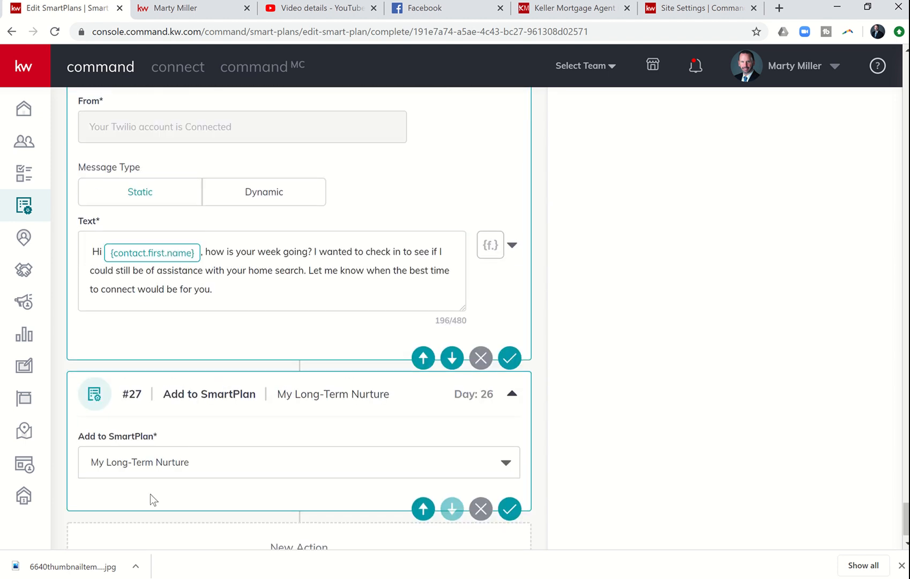
{"action": "scroll", "coordinate": [258, 462], "scroll_direction": "up", "scroll_amount": 5}
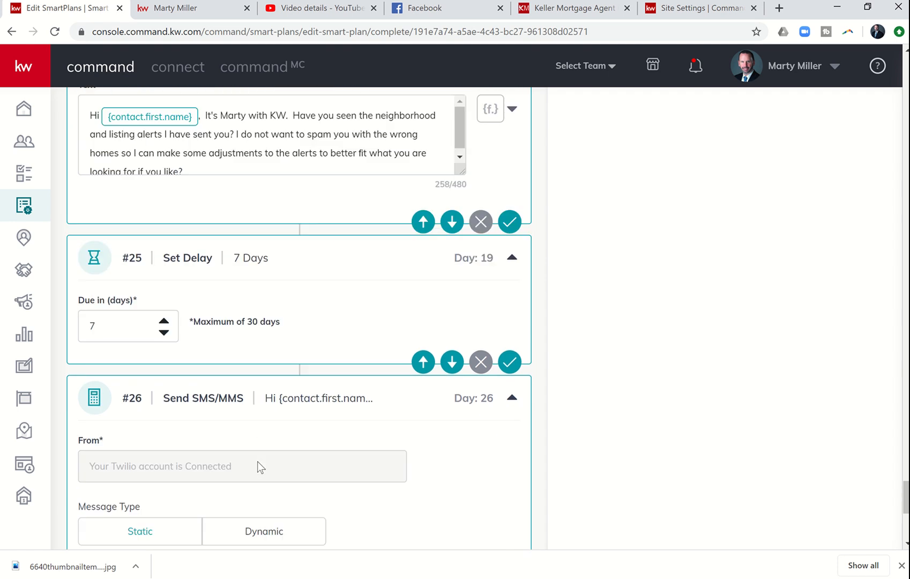
{"action": "scroll", "coordinate": [257, 462], "scroll_direction": "up", "scroll_amount": 3}
{"action": "scroll", "coordinate": [661, 371], "scroll_direction": "up", "scroll_amount": 3}
{"action": "scroll", "coordinate": [661, 371], "scroll_direction": "up", "scroll_amount": 5}
{"action": "scroll", "coordinate": [661, 371], "scroll_direction": "up", "scroll_amount": 6}
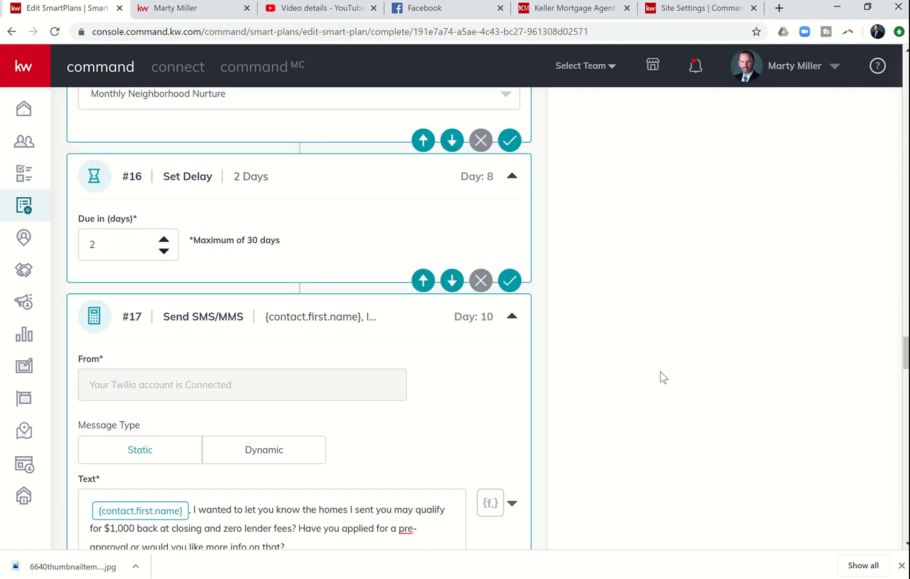
{"action": "scroll", "coordinate": [661, 371], "scroll_direction": "up", "scroll_amount": 6}
{"action": "scroll", "coordinate": [660, 371], "scroll_direction": "up", "scroll_amount": 5}
{"action": "scroll", "coordinate": [660, 372], "scroll_direction": "up", "scroll_amount": 6}
{"action": "scroll", "coordinate": [661, 372], "scroll_direction": "up", "scroll_amount": 6}
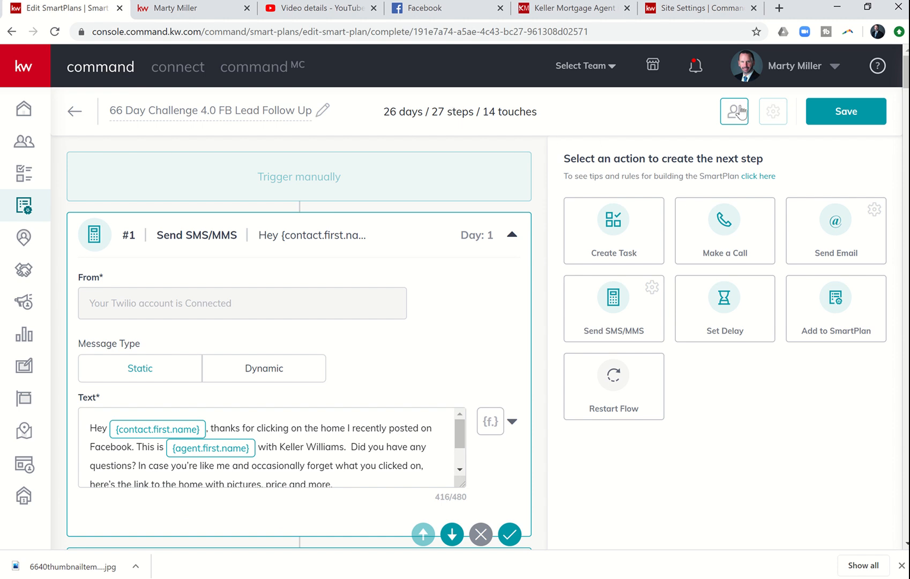
Attempt to save the SmartPlan, triggering the required-fields warning.
{"action": "left_click", "coordinate": [829, 121]}
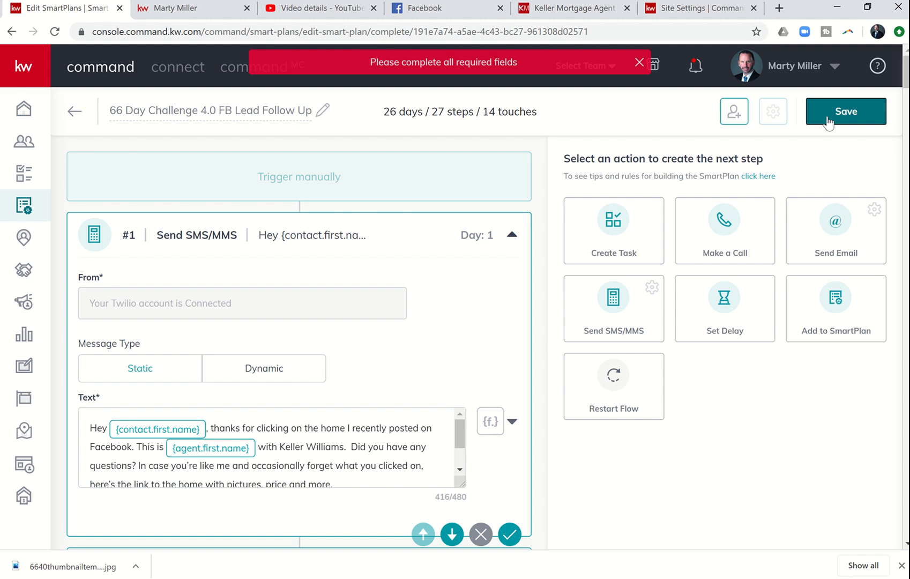
{"action": "scroll", "coordinate": [518, 230], "scroll_direction": "down", "scroll_amount": 1}
{"action": "scroll", "coordinate": [518, 230], "scroll_direction": "down", "scroll_amount": 4}
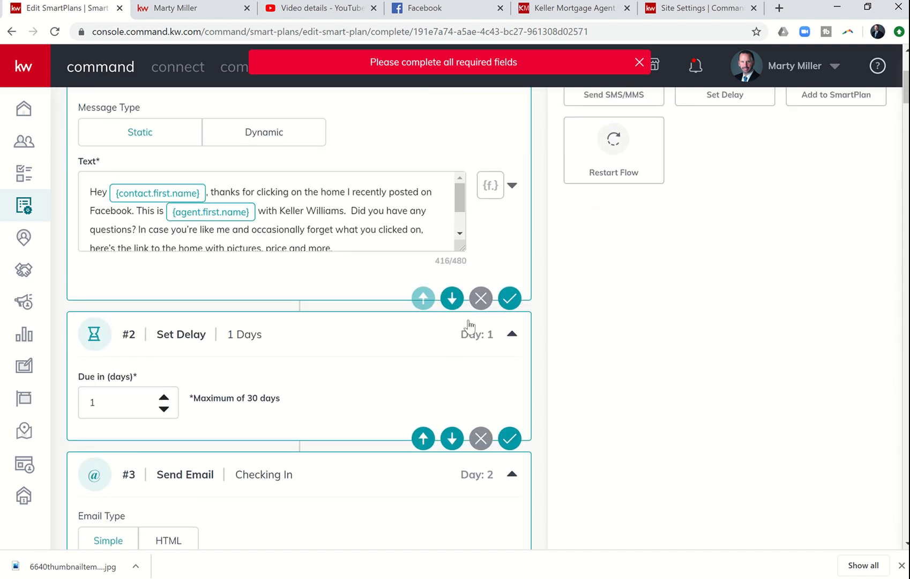
{"action": "scroll", "coordinate": [452, 342], "scroll_direction": "down", "scroll_amount": 3}
{"action": "scroll", "coordinate": [451, 348], "scroll_direction": "down", "scroll_amount": 3}
{"action": "scroll", "coordinate": [451, 350], "scroll_direction": "down", "scroll_amount": 3}
{"action": "scroll", "coordinate": [450, 350], "scroll_direction": "down", "scroll_amount": 5}
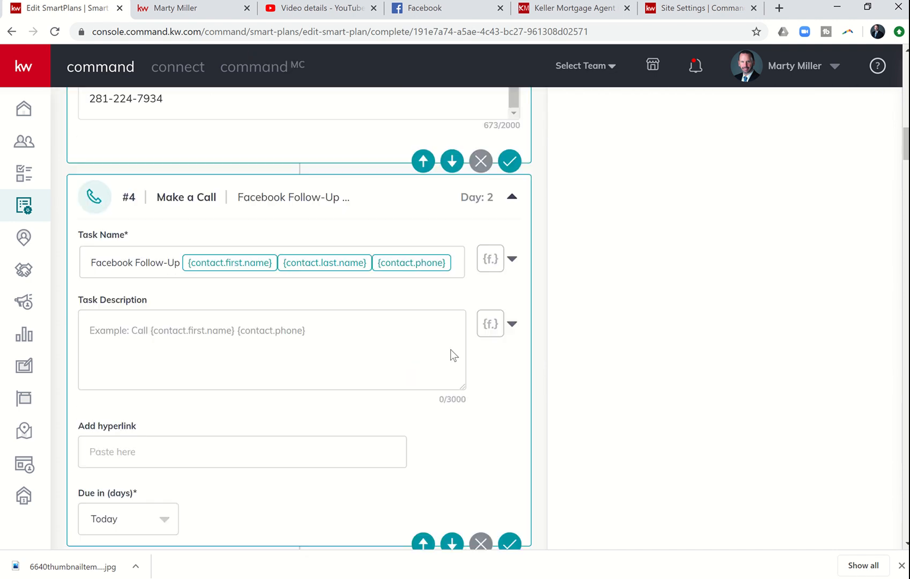
{"action": "scroll", "coordinate": [451, 350], "scroll_direction": "down", "scroll_amount": 4}
{"action": "scroll", "coordinate": [451, 350], "scroll_direction": "down", "scroll_amount": 4}
{"action": "scroll", "coordinate": [452, 353], "scroll_direction": "down", "scroll_amount": 3}
{"action": "scroll", "coordinate": [454, 355], "scroll_direction": "down", "scroll_amount": 4}
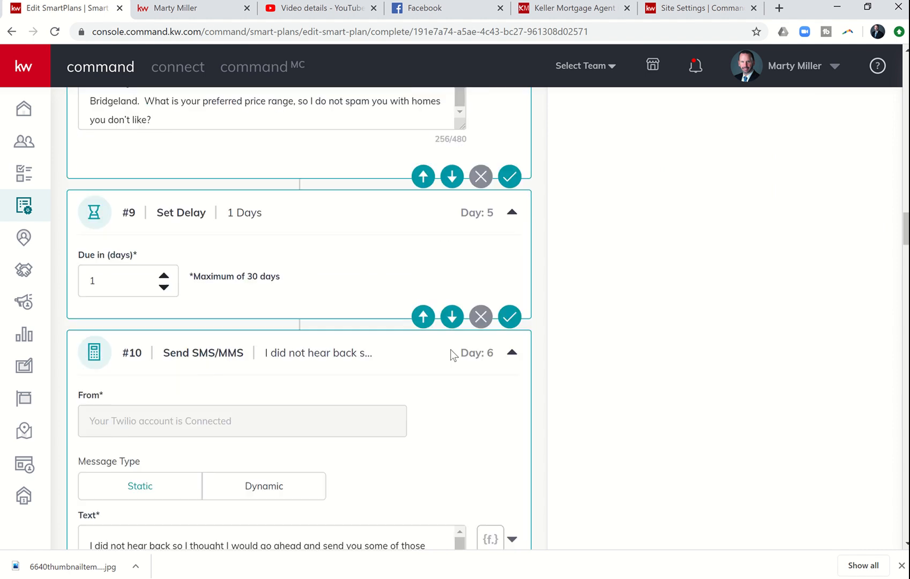
{"action": "scroll", "coordinate": [454, 356], "scroll_direction": "down", "scroll_amount": 3}
{"action": "scroll", "coordinate": [454, 355], "scroll_direction": "down", "scroll_amount": 3}
{"action": "scroll", "coordinate": [454, 355], "scroll_direction": "down", "scroll_amount": 3}
{"action": "scroll", "coordinate": [454, 355], "scroll_direction": "down", "scroll_amount": 4}
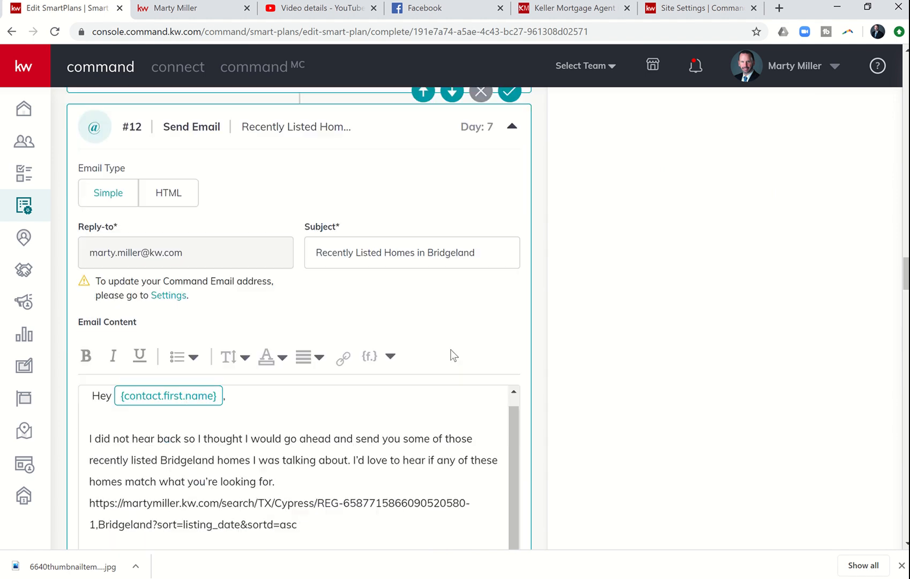
{"action": "scroll", "coordinate": [454, 355], "scroll_direction": "down", "scroll_amount": 3}
{"action": "scroll", "coordinate": [454, 355], "scroll_direction": "down", "scroll_amount": 2}
{"action": "scroll", "coordinate": [453, 355], "scroll_direction": "down", "scroll_amount": 3}
{"action": "scroll", "coordinate": [454, 355], "scroll_direction": "down", "scroll_amount": 3}
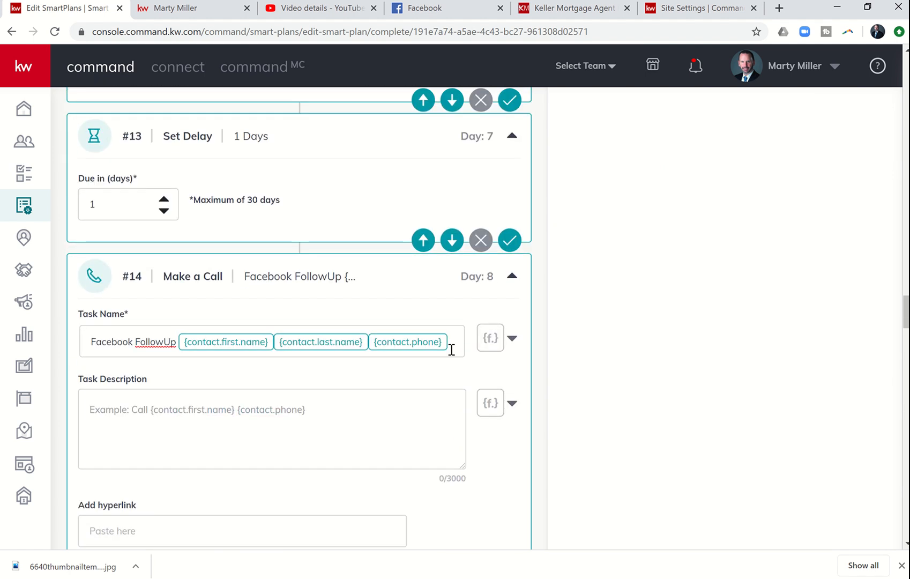
{"action": "scroll", "coordinate": [453, 355], "scroll_direction": "down", "scroll_amount": 2}
{"action": "scroll", "coordinate": [454, 355], "scroll_direction": "down", "scroll_amount": 4}
{"action": "scroll", "coordinate": [454, 355], "scroll_direction": "down", "scroll_amount": 3}
{"action": "scroll", "coordinate": [453, 355], "scroll_direction": "down", "scroll_amount": 4}
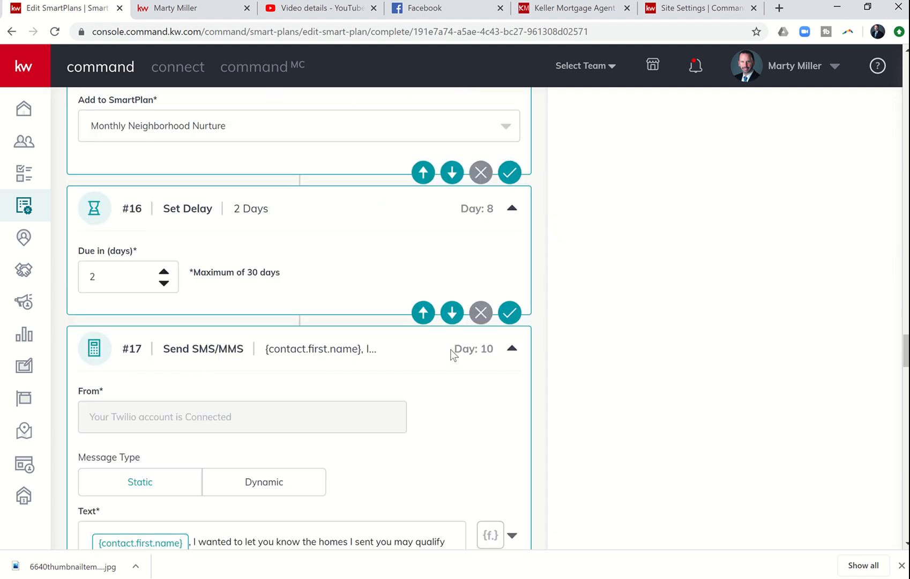
{"action": "scroll", "coordinate": [454, 355], "scroll_direction": "down", "scroll_amount": 3}
{"action": "scroll", "coordinate": [454, 355], "scroll_direction": "down", "scroll_amount": 1}
{"action": "scroll", "coordinate": [454, 355], "scroll_direction": "down", "scroll_amount": 3}
{"action": "scroll", "coordinate": [454, 354], "scroll_direction": "down", "scroll_amount": 4}
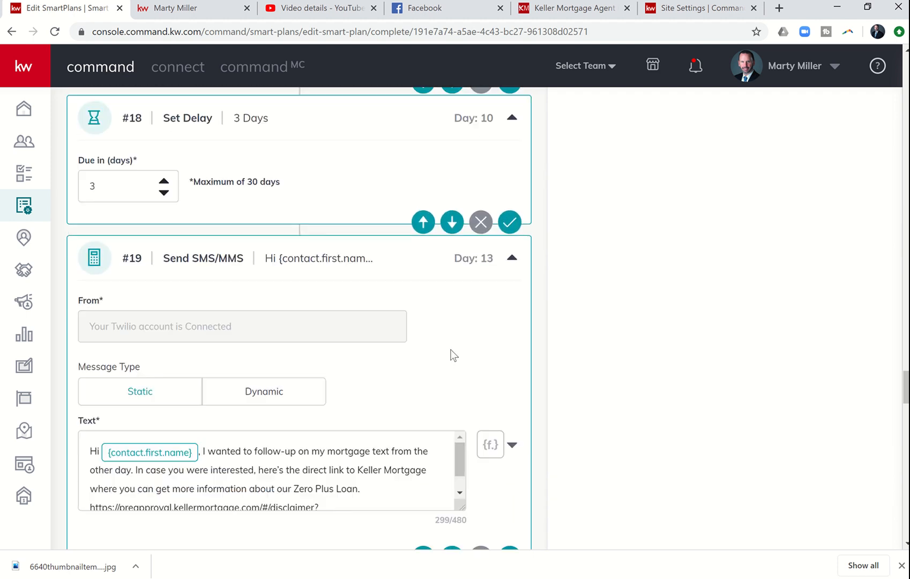
{"action": "scroll", "coordinate": [455, 354], "scroll_direction": "down", "scroll_amount": 1}
{"action": "scroll", "coordinate": [454, 355], "scroll_direction": "down", "scroll_amount": 2}
{"action": "scroll", "coordinate": [454, 355], "scroll_direction": "down", "scroll_amount": 2}
{"action": "scroll", "coordinate": [454, 355], "scroll_direction": "down", "scroll_amount": 3}
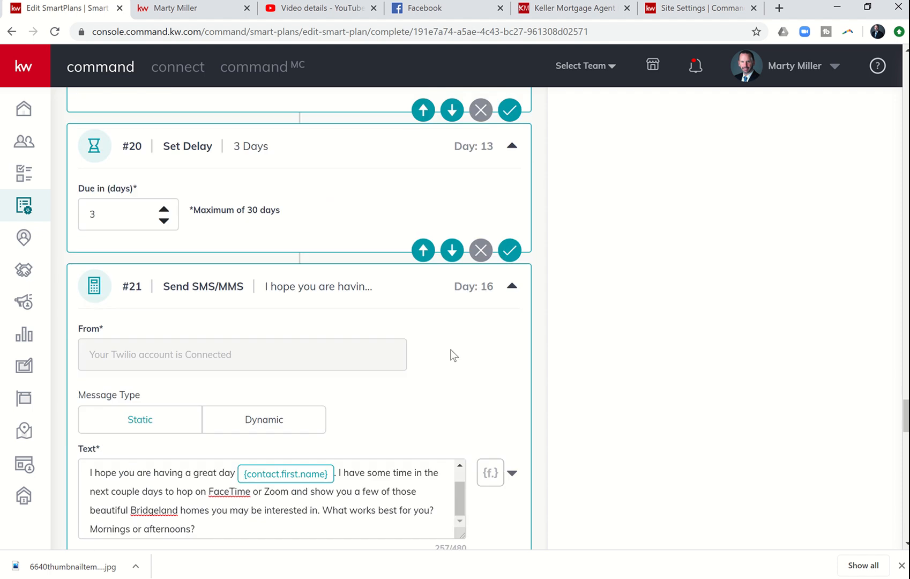
{"action": "scroll", "coordinate": [453, 355], "scroll_direction": "down", "scroll_amount": 2}
{"action": "scroll", "coordinate": [454, 355], "scroll_direction": "down", "scroll_amount": 3}
{"action": "scroll", "coordinate": [454, 355], "scroll_direction": "down", "scroll_amount": 2}
{"action": "scroll", "coordinate": [454, 355], "scroll_direction": "down", "scroll_amount": 2}
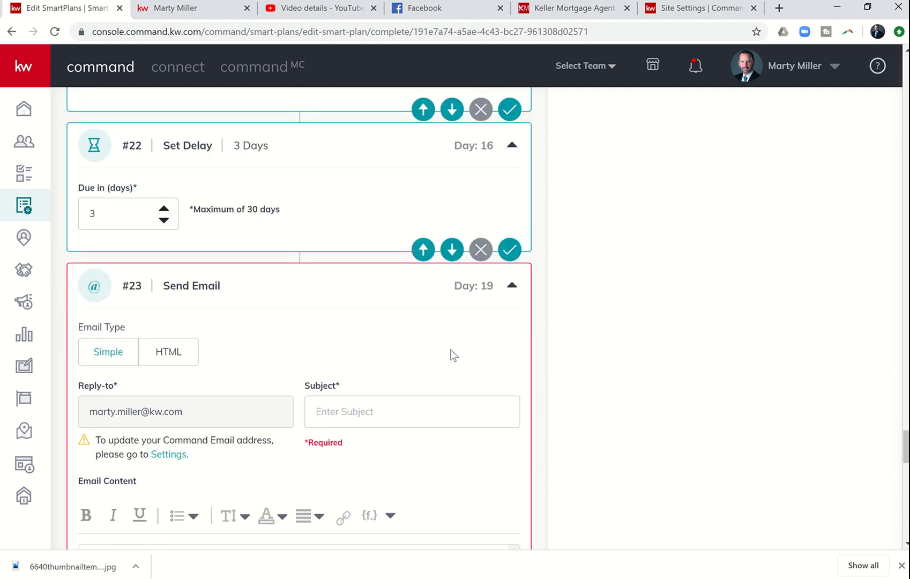
{"action": "scroll", "coordinate": [454, 355], "scroll_direction": "down", "scroll_amount": 1}
Focus step #23's empty email subject and bring up Email SCRIPT #3 in Word for reference.
{"action": "left_click", "coordinate": [417, 391]}
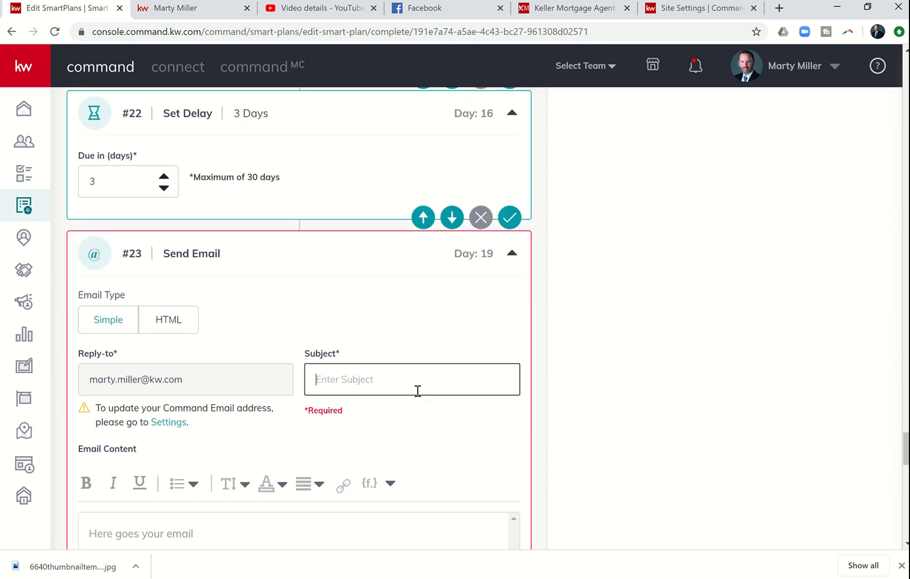
{"action": "scroll", "coordinate": [417, 390], "scroll_direction": "down", "scroll_amount": 3}
{"action": "scroll", "coordinate": [418, 391], "scroll_direction": "up", "scroll_amount": 1}
{"action": "scroll", "coordinate": [417, 391], "scroll_direction": "up", "scroll_amount": 1}
{"action": "scroll", "coordinate": [418, 391], "scroll_direction": "down", "scroll_amount": 1}
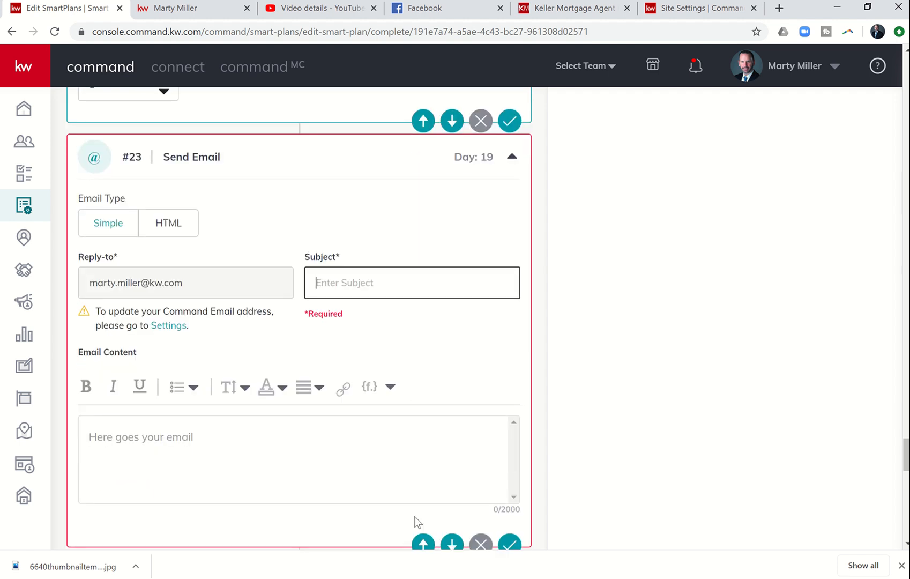
{"action": "key", "text": "alt+Tab"}
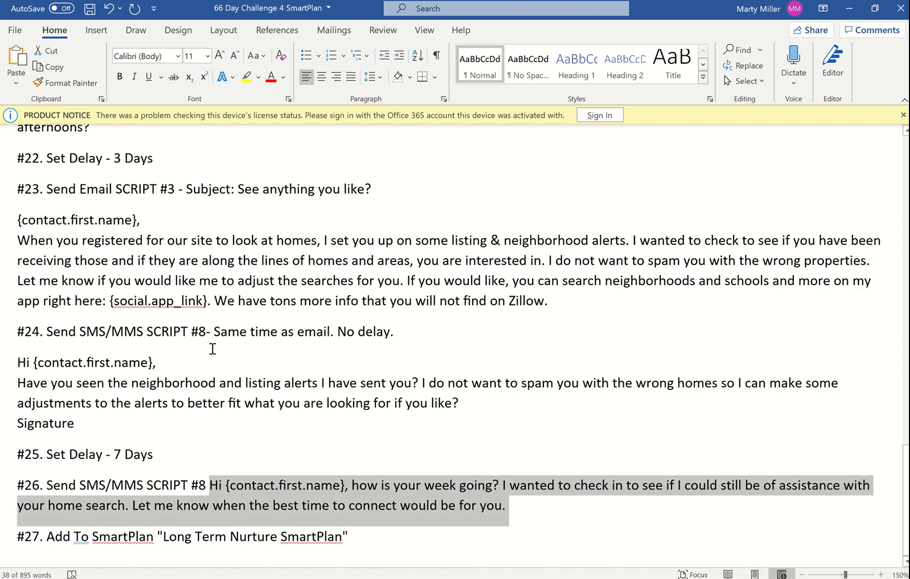
{"action": "scroll", "coordinate": [212, 349], "scroll_direction": "up", "scroll_amount": 1}
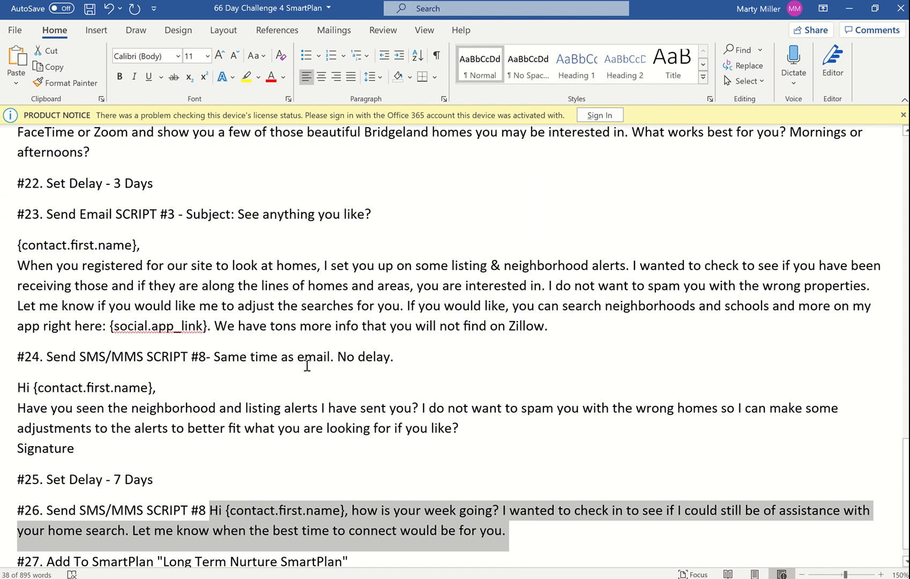
{"action": "scroll", "coordinate": [308, 365], "scroll_direction": "down", "scroll_amount": 1}
{"action": "key", "text": "alt+Tab"}
{"action": "scroll", "coordinate": [285, 419], "scroll_direction": "down", "scroll_amount": 3}
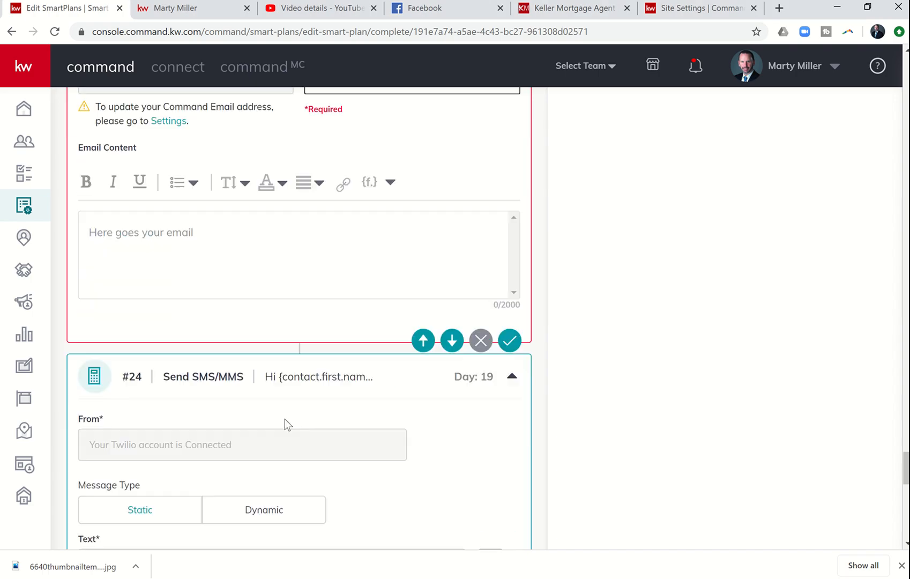
{"action": "scroll", "coordinate": [285, 418], "scroll_direction": "down", "scroll_amount": 1}
{"action": "scroll", "coordinate": [284, 419], "scroll_direction": "down", "scroll_amount": 1}
{"action": "scroll", "coordinate": [285, 419], "scroll_direction": "up", "scroll_amount": 4}
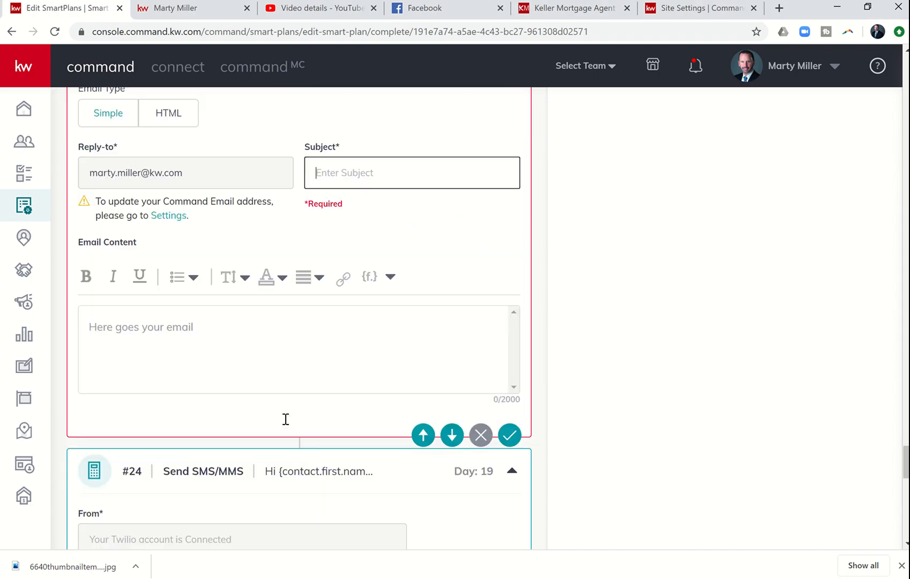
{"action": "scroll", "coordinate": [285, 419], "scroll_direction": "up", "scroll_amount": 1}
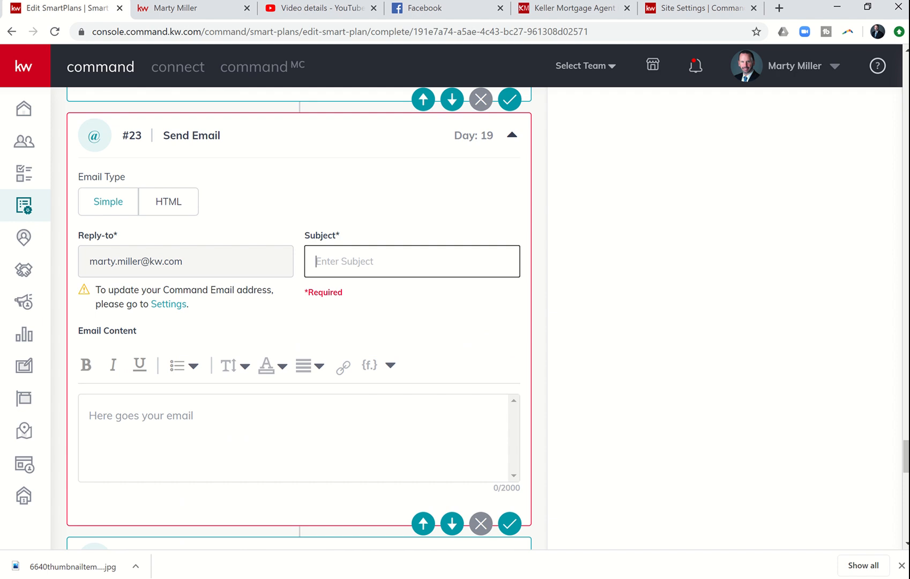
{"action": "key", "text": "alt+Tab"}
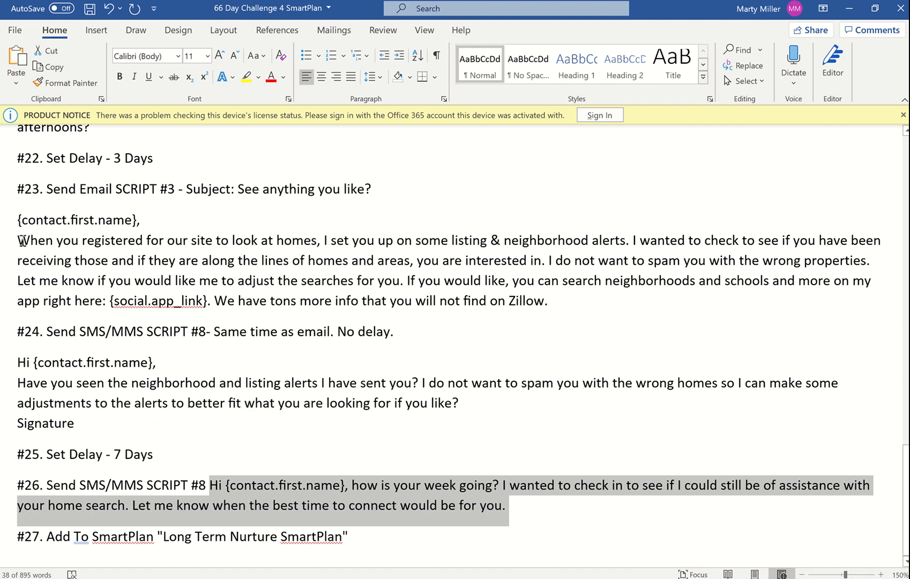
Paste email script #3's greeting and body into step #23's email.
{"action": "left_click_drag", "start_coordinate": [17, 220], "coordinate": [553, 312]}
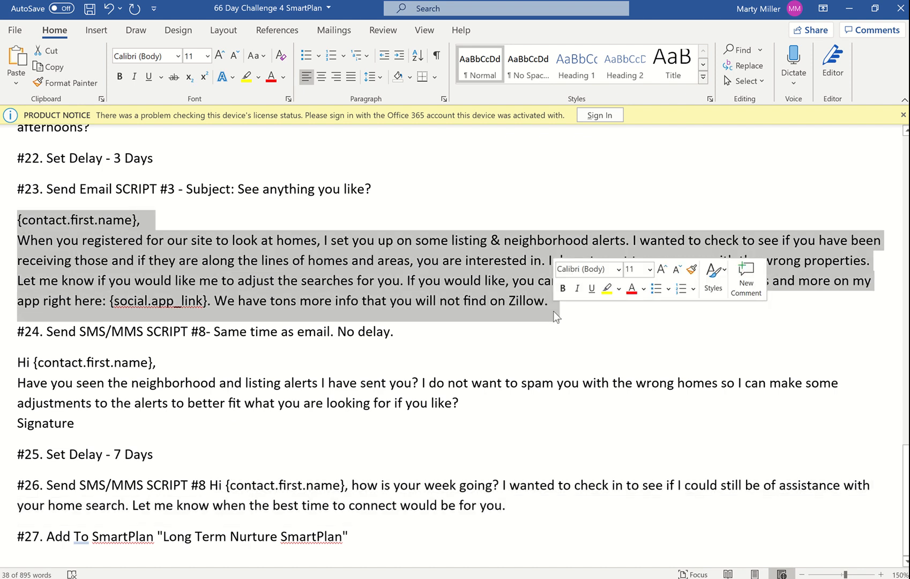
{"action": "key", "text": "alt+Tab"}
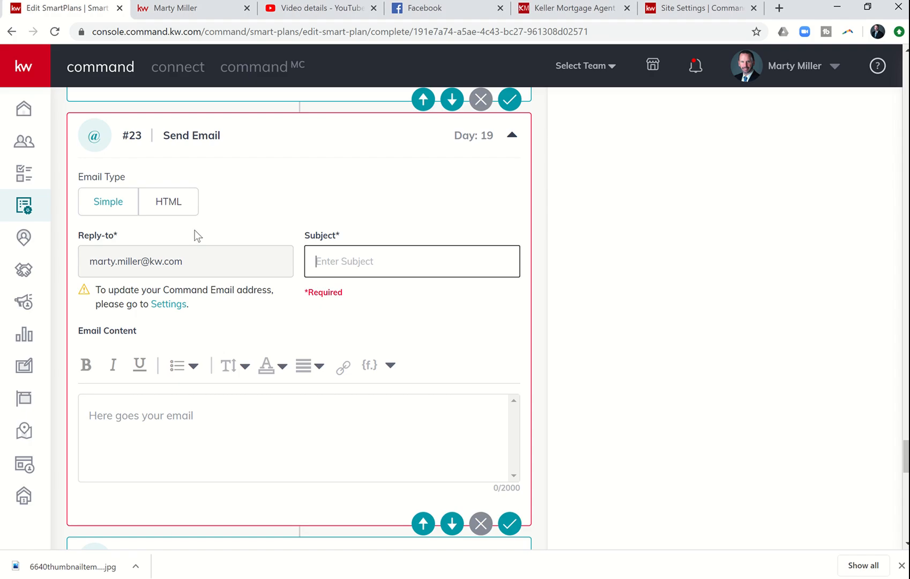
{"action": "left_click", "coordinate": [211, 410]}
{"action": "key", "text": "ctrl+v"}
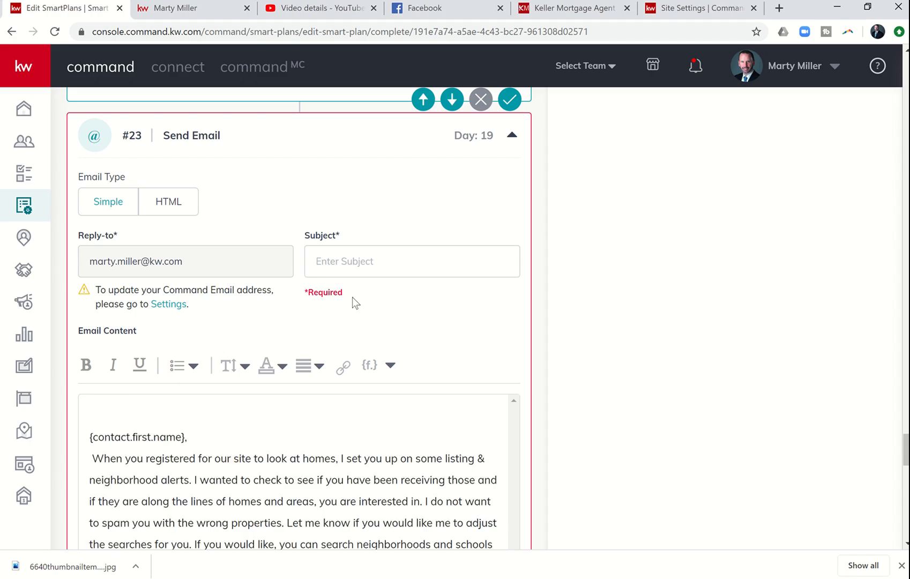
{"action": "left_click", "coordinate": [370, 266]}
{"action": "type", "text": "See Anyt"}
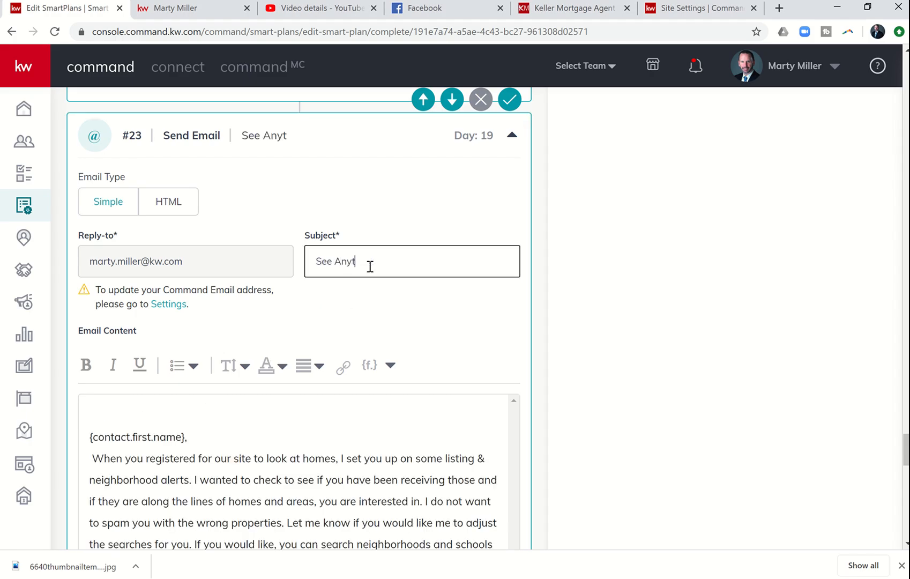
{"action": "type", "text": "hing You Like?"}
Replace the broken greeting line with a {contact.first.name} merge field, comma and line break.
{"action": "left_click", "coordinate": [168, 405]}
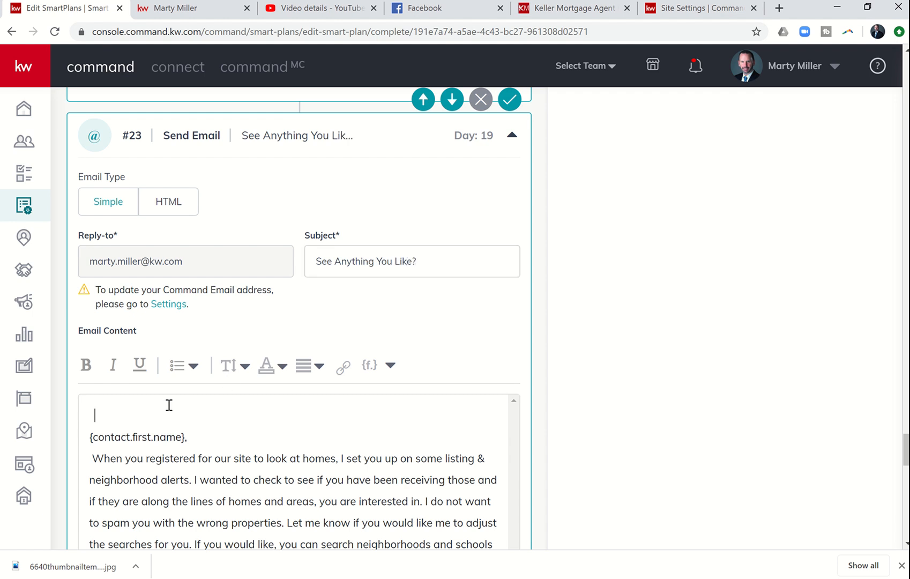
{"action": "key", "text": "Delete"}
{"action": "key", "text": "Delete"}
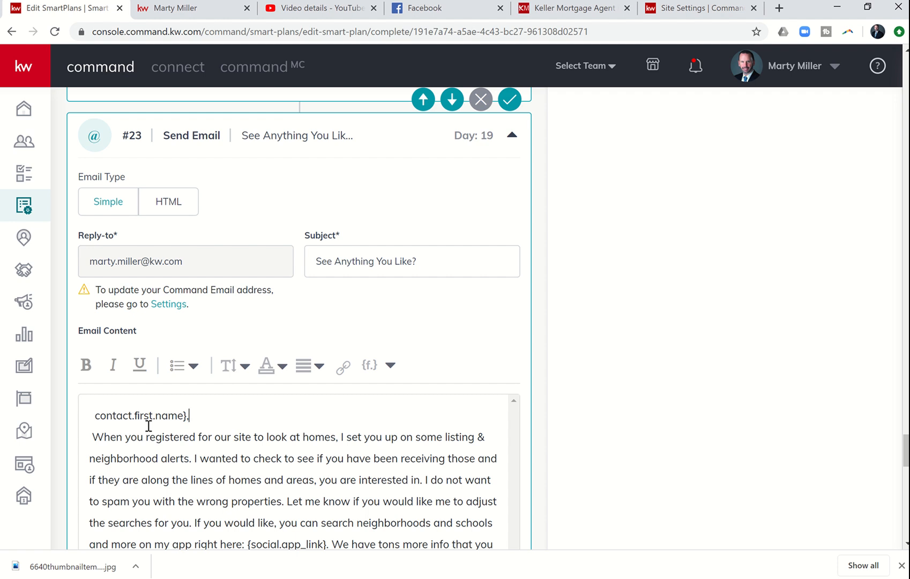
{"action": "double_click", "coordinate": [192, 415]}
{"action": "key", "text": "shift+Home"}
{"action": "key", "text": "Delete"}
{"action": "left_click", "coordinate": [370, 365]}
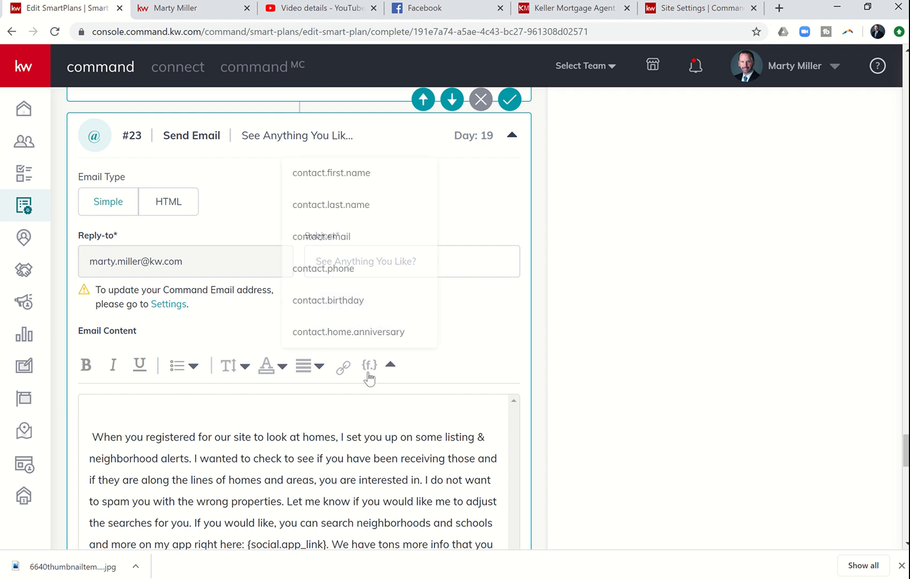
{"action": "left_click", "coordinate": [346, 173]}
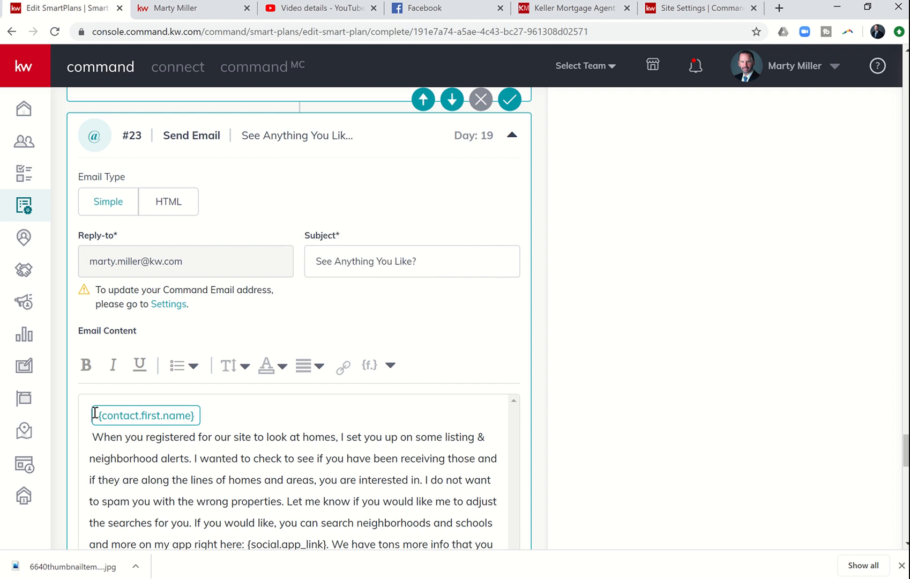
{"action": "key", "text": "BackSpace"}
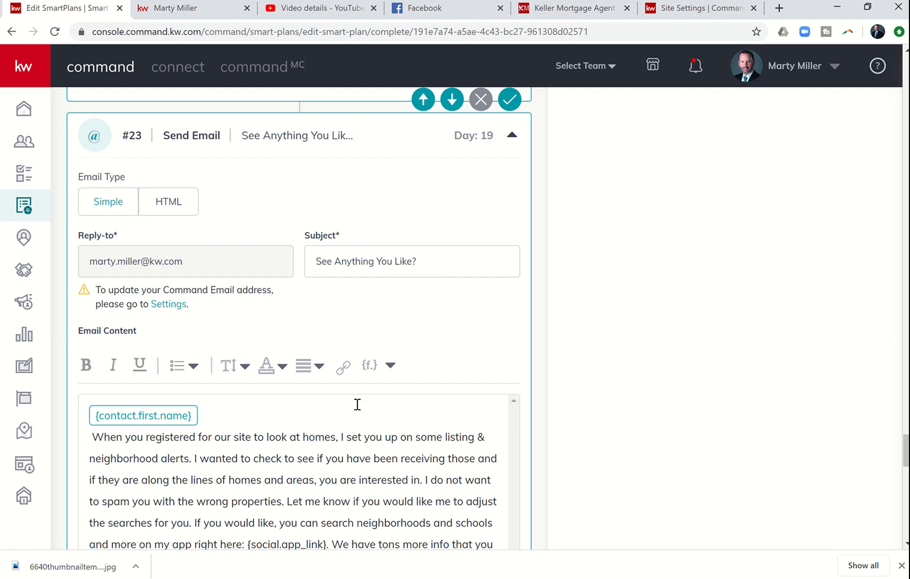
{"action": "scroll", "coordinate": [357, 404], "scroll_direction": "down", "scroll_amount": 1}
{"action": "key", "text": "Return"}
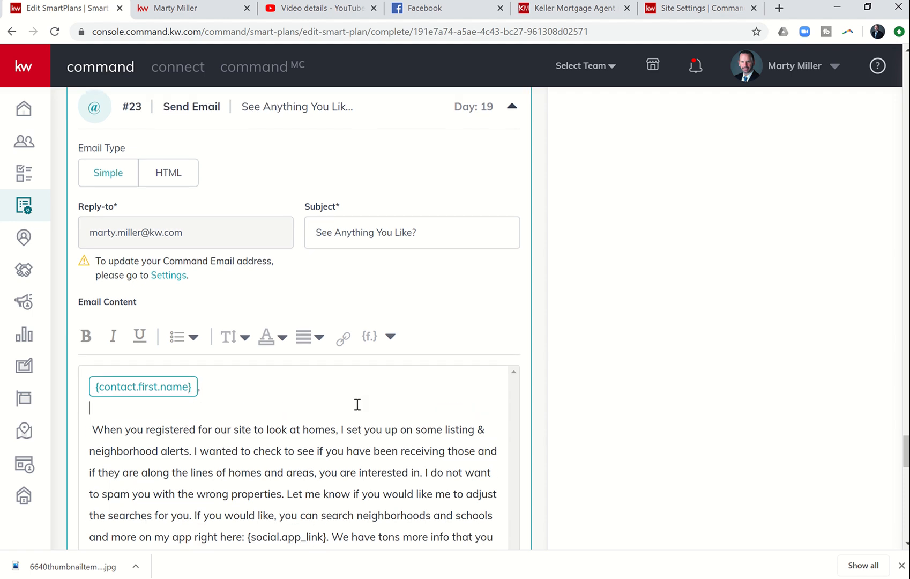
{"action": "scroll", "coordinate": [357, 405], "scroll_direction": "down", "scroll_amount": 2}
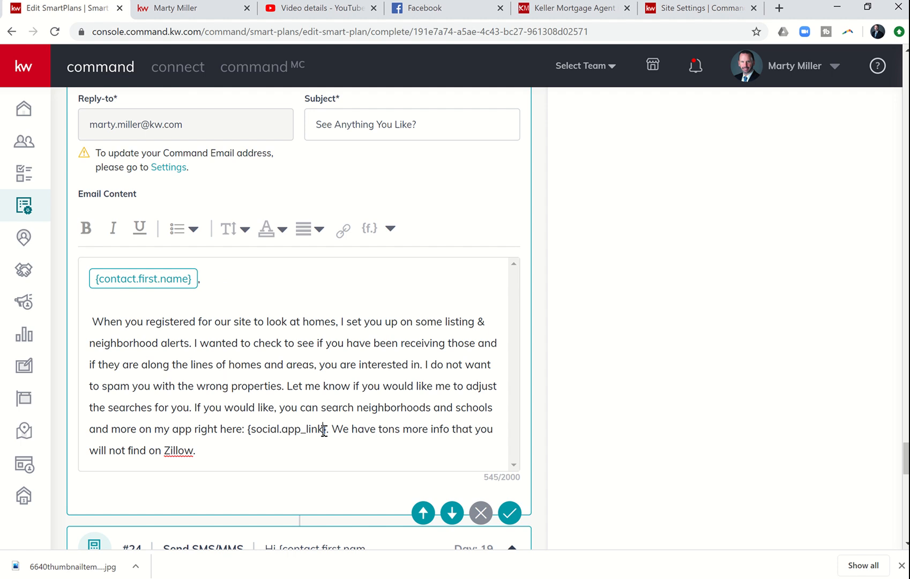
Delete the broken {social.app_link} placeholder from the email body.
{"action": "left_click", "coordinate": [328, 429]}
{"action": "key", "text": "BackSpace"}
{"action": "key", "text": "BackSpace"}
{"action": "key", "text": "BackSpace"}
{"action": "key", "text": "BackSpace"}
{"action": "key", "text": "BackSpace"}
{"action": "key", "text": "BackSpace"}
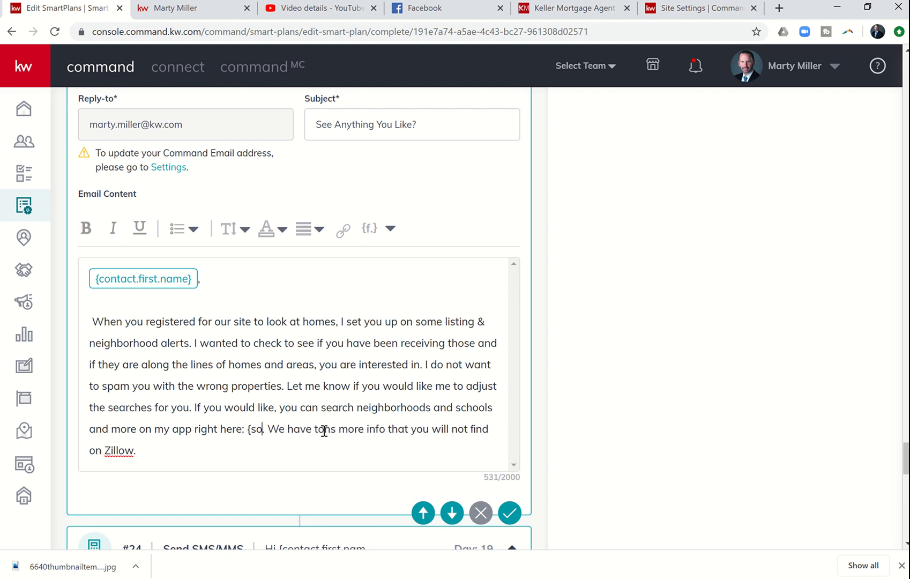
{"action": "key", "text": "BackSpace"}
{"action": "key", "text": "BackSpace"}
{"action": "key", "text": "BackSpace"}
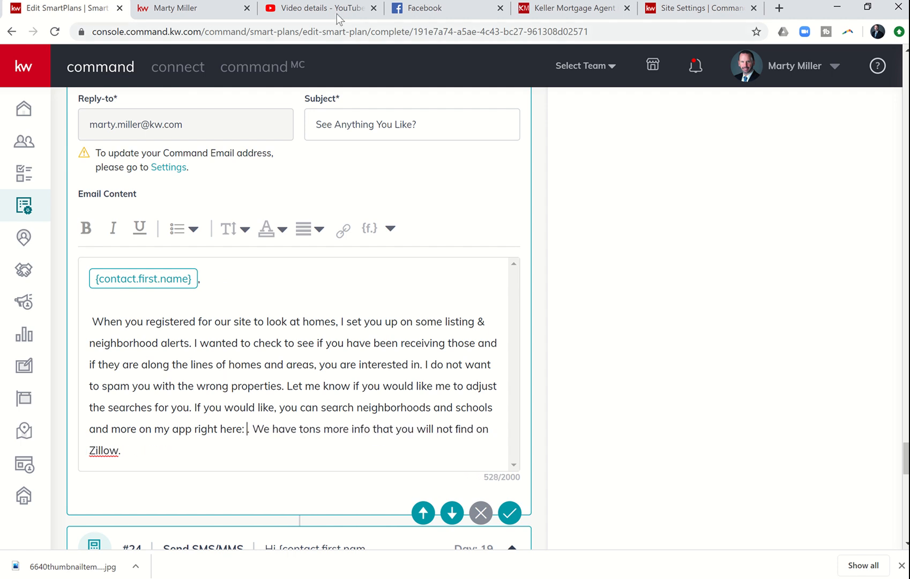
{"action": "left_click", "coordinate": [700, 7]}
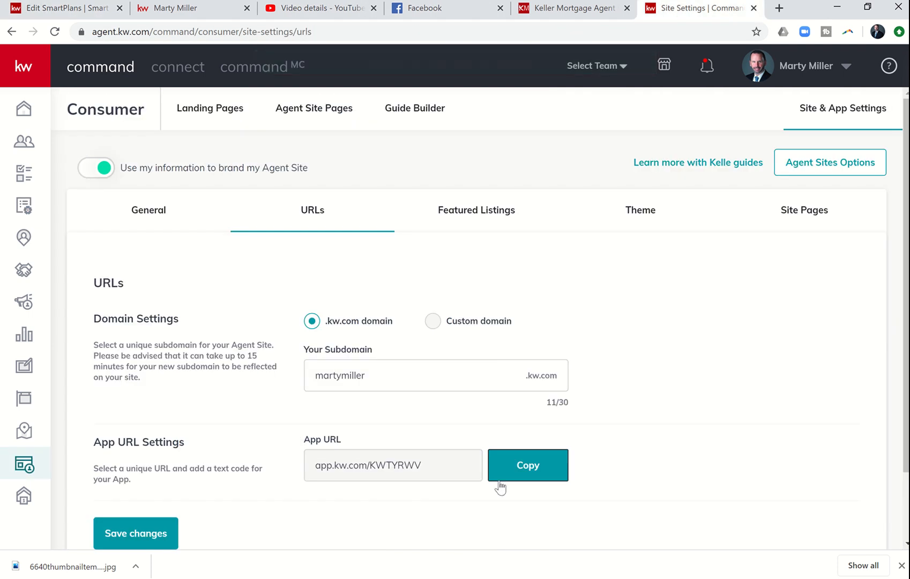
{"action": "left_click_drag", "start_coordinate": [448, 467], "coordinate": [293, 457]}
{"action": "left_click", "coordinate": [527, 466]}
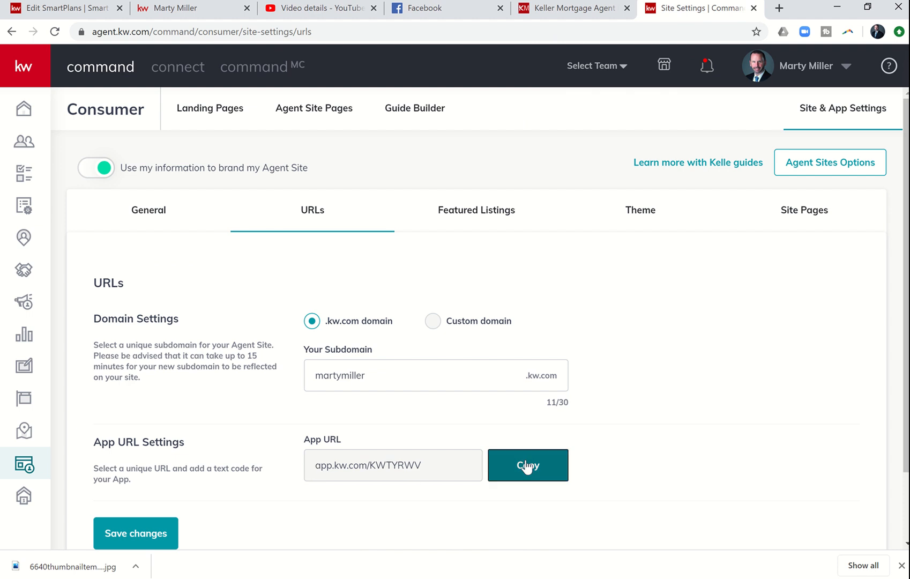
{"action": "left_click", "coordinate": [86, 8]}
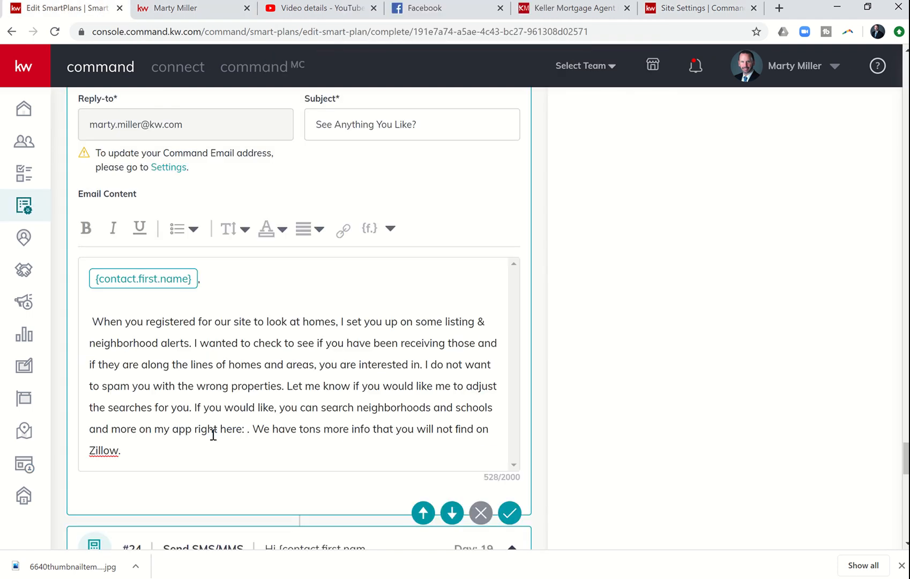
{"action": "left_click", "coordinate": [249, 429]}
{"action": "key", "text": "ctrl+v"}
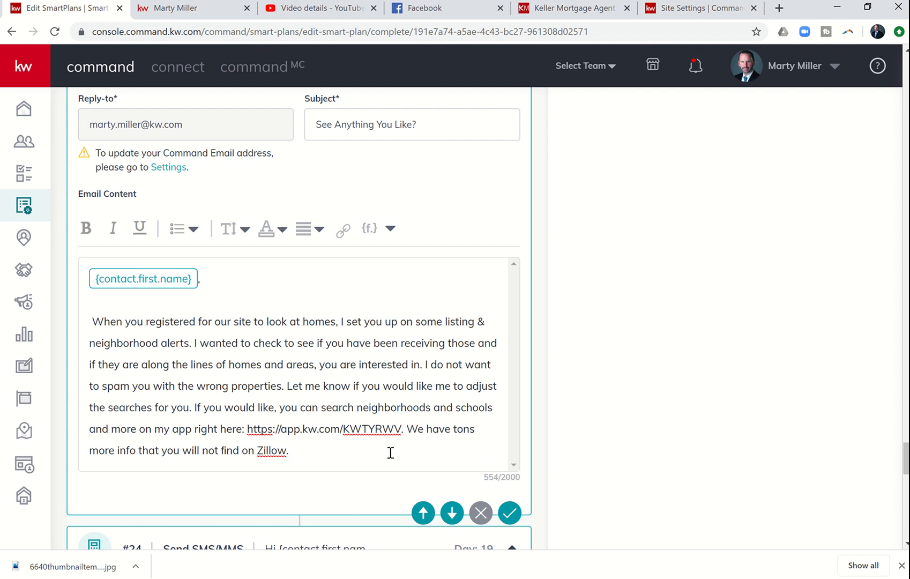
Attempt to save and dismiss the 12-touches-in-30-days error.
{"action": "left_click", "coordinate": [510, 512]}
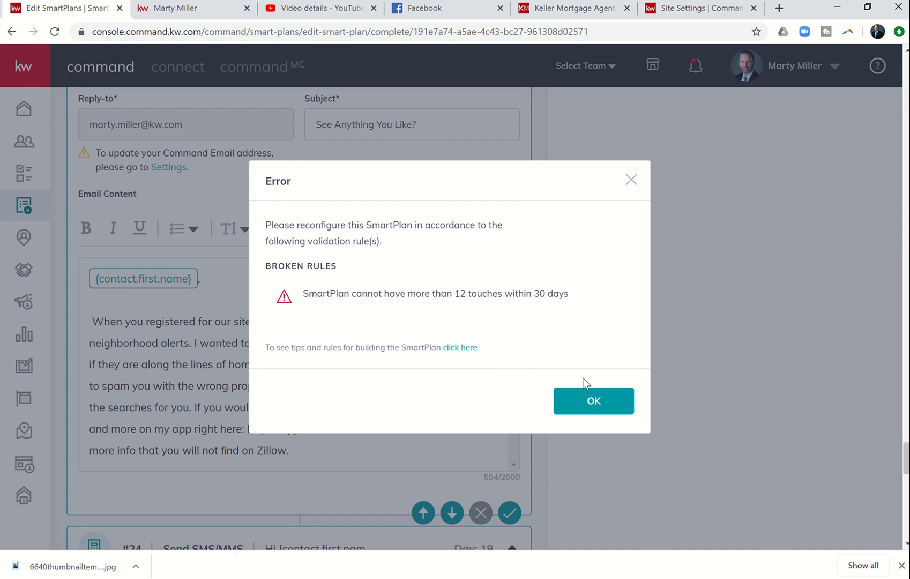
{"action": "left_click", "coordinate": [588, 404]}
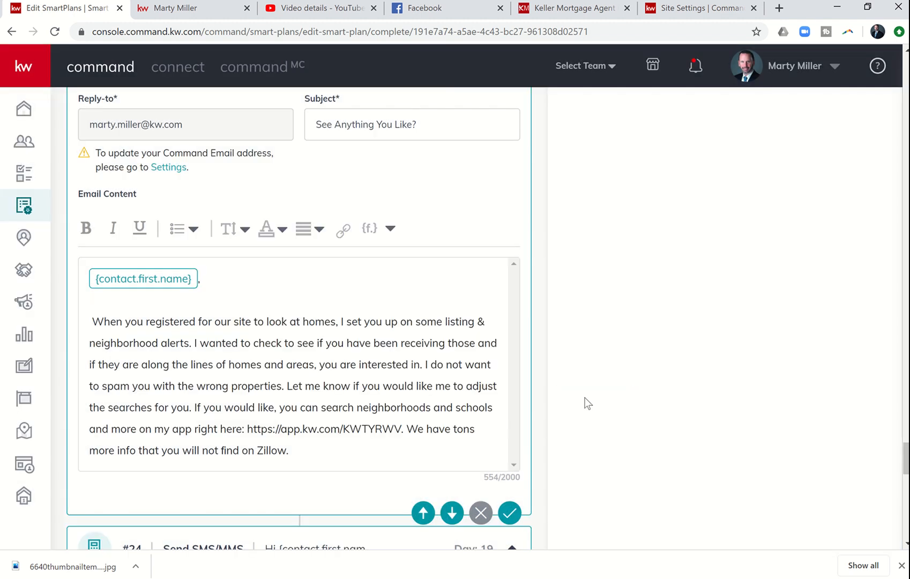
{"action": "scroll", "coordinate": [567, 265], "scroll_direction": "up", "scroll_amount": 5}
{"action": "scroll", "coordinate": [566, 260], "scroll_direction": "up", "scroll_amount": 5}
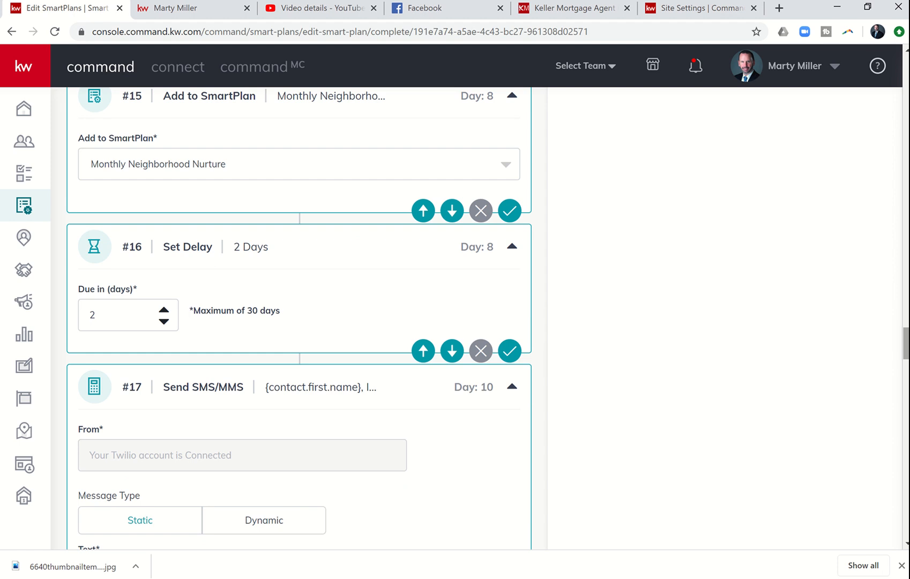
{"action": "left_click_drag", "start_coordinate": [905, 342], "coordinate": [905, 43]}
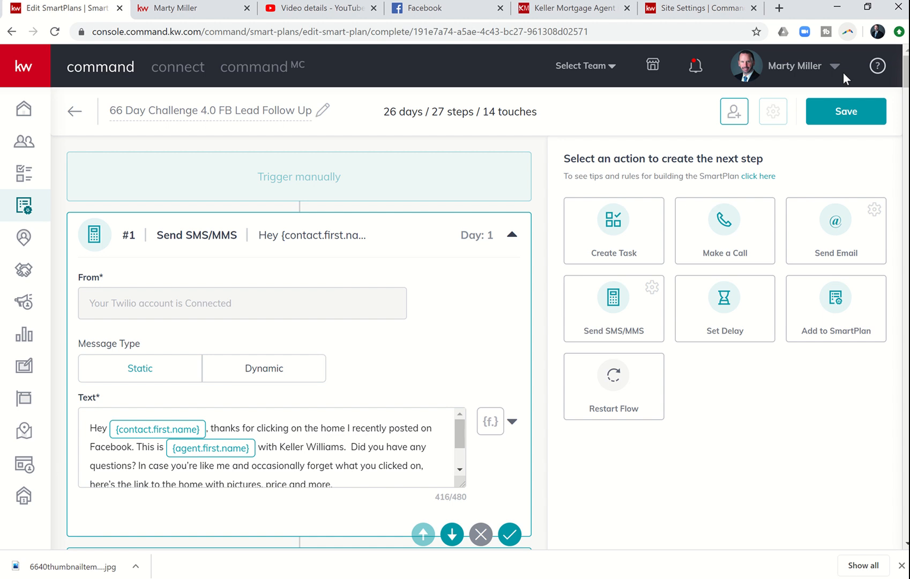
{"action": "mouse_move", "coordinate": [904, 100]}
{"action": "left_mouse_down"}
{"action": "mouse_move", "coordinate": [899, 158]}
{"action": "mouse_move", "coordinate": [894, 146]}
{"action": "left_mouse_up"}
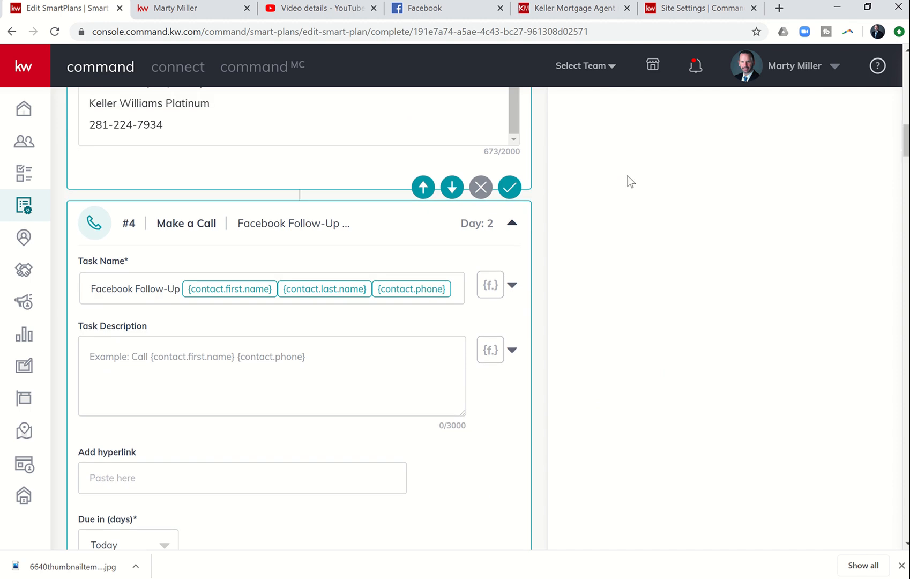
Remove the Facebook follow-up call steps #4 and #13 from the plan.
{"action": "left_click", "coordinate": [480, 188]}
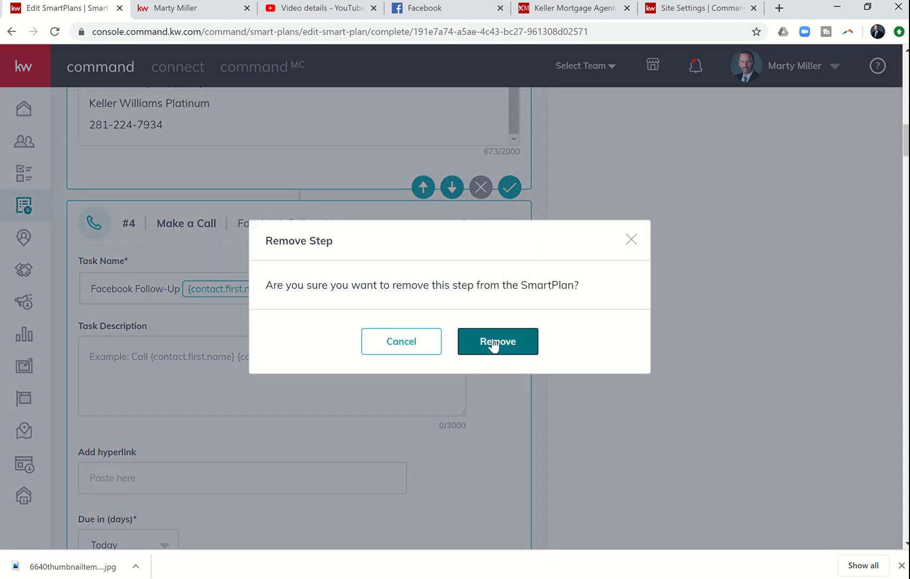
{"action": "left_click", "coordinate": [495, 343]}
{"action": "scroll", "coordinate": [398, 310], "scroll_direction": "down", "scroll_amount": 2}
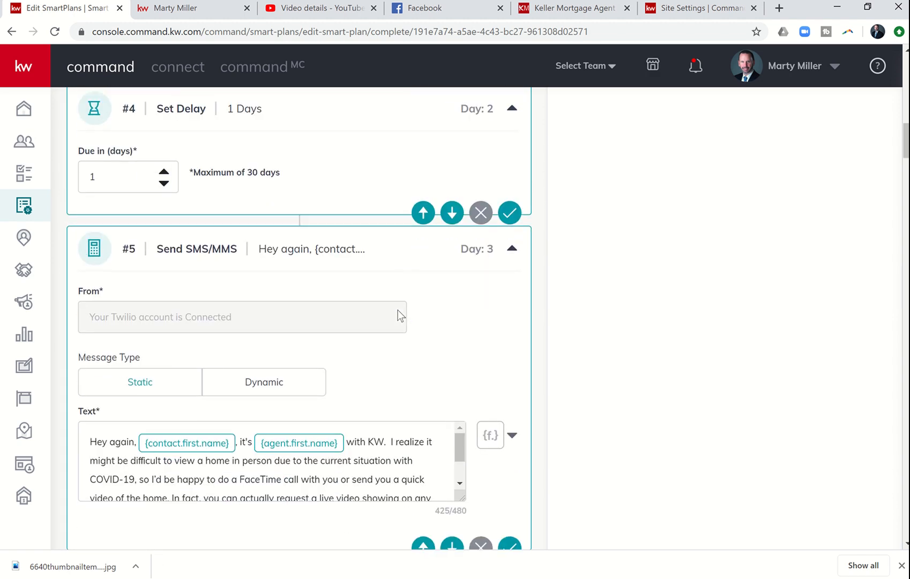
{"action": "scroll", "coordinate": [397, 310], "scroll_direction": "down", "scroll_amount": 5}
{"action": "scroll", "coordinate": [398, 310], "scroll_direction": "down", "scroll_amount": 5}
{"action": "scroll", "coordinate": [398, 310], "scroll_direction": "down", "scroll_amount": 3}
{"action": "scroll", "coordinate": [398, 310], "scroll_direction": "down", "scroll_amount": 3}
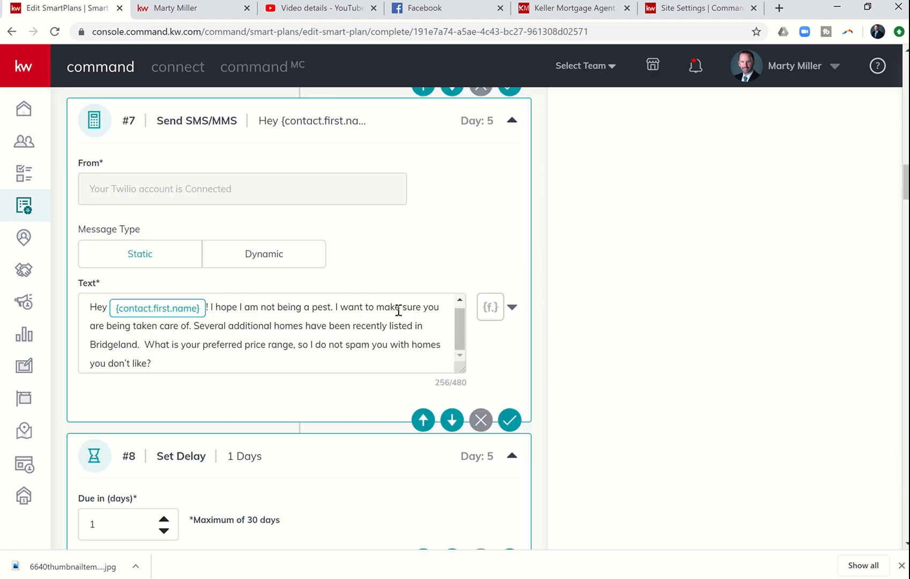
{"action": "scroll", "coordinate": [398, 310], "scroll_direction": "down", "scroll_amount": 4}
{"action": "scroll", "coordinate": [398, 310], "scroll_direction": "down", "scroll_amount": 3}
{"action": "scroll", "coordinate": [398, 310], "scroll_direction": "down", "scroll_amount": 4}
{"action": "scroll", "coordinate": [397, 310], "scroll_direction": "down", "scroll_amount": 4}
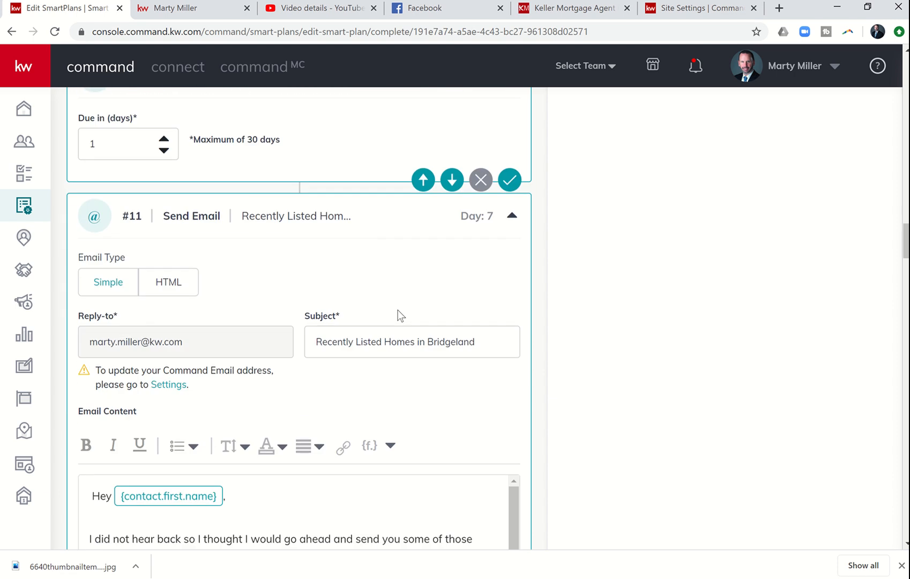
{"action": "scroll", "coordinate": [398, 310], "scroll_direction": "down", "scroll_amount": 3}
{"action": "scroll", "coordinate": [398, 310], "scroll_direction": "down", "scroll_amount": 3}
{"action": "scroll", "coordinate": [398, 311], "scroll_direction": "down", "scroll_amount": 3}
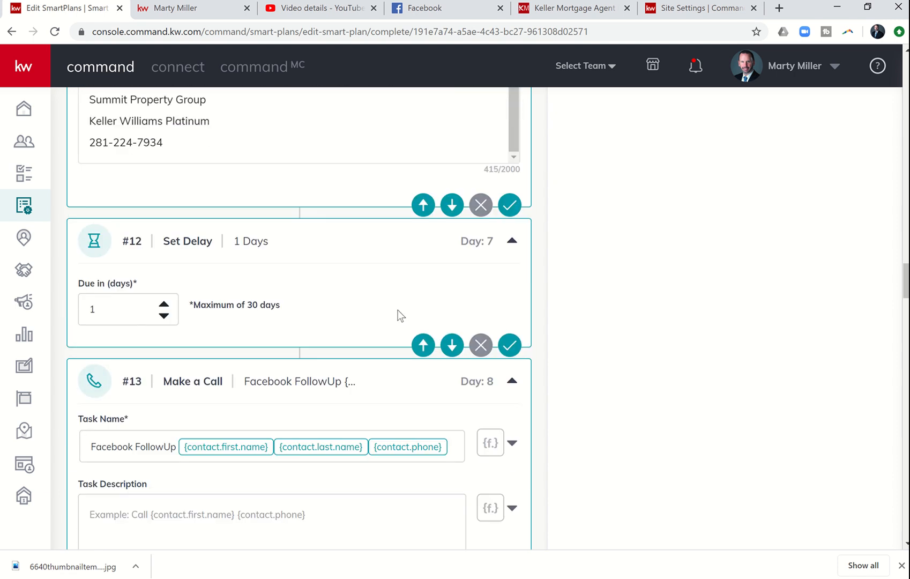
{"action": "scroll", "coordinate": [398, 310], "scroll_direction": "down", "scroll_amount": 2}
{"action": "scroll", "coordinate": [398, 310], "scroll_direction": "down", "scroll_amount": 1}
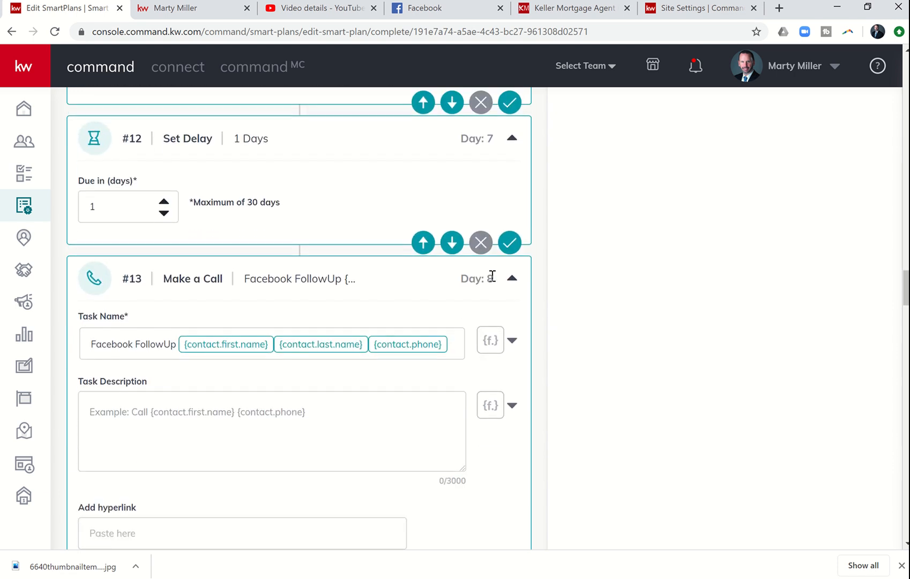
{"action": "scroll", "coordinate": [469, 327], "scroll_direction": "down", "scroll_amount": 3}
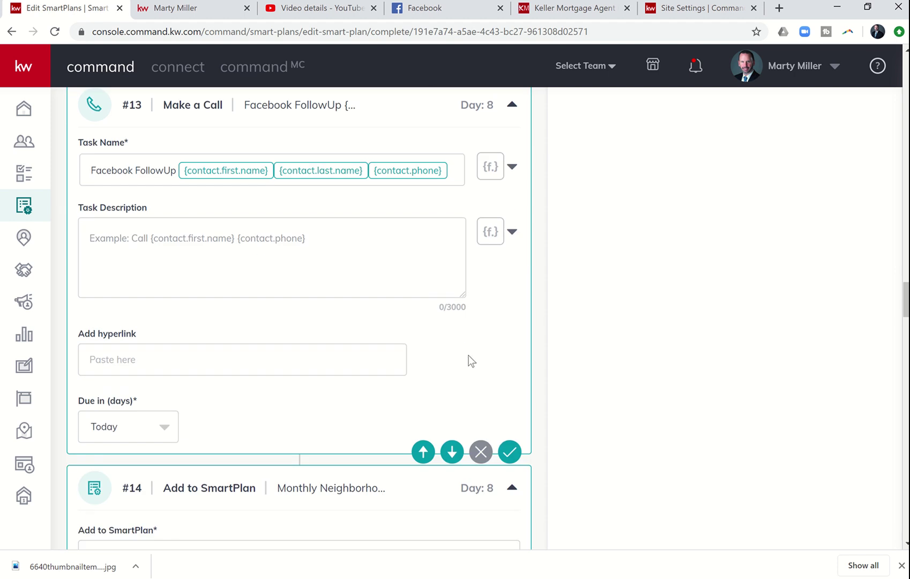
{"action": "left_click", "coordinate": [481, 452]}
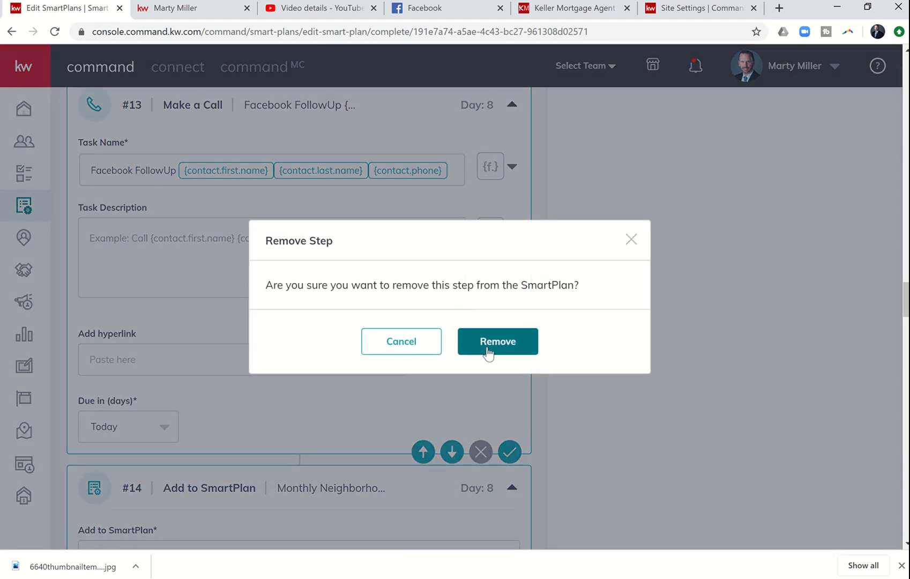
{"action": "left_click", "coordinate": [488, 351]}
{"action": "scroll", "coordinate": [489, 350], "scroll_direction": "up", "scroll_amount": 8}
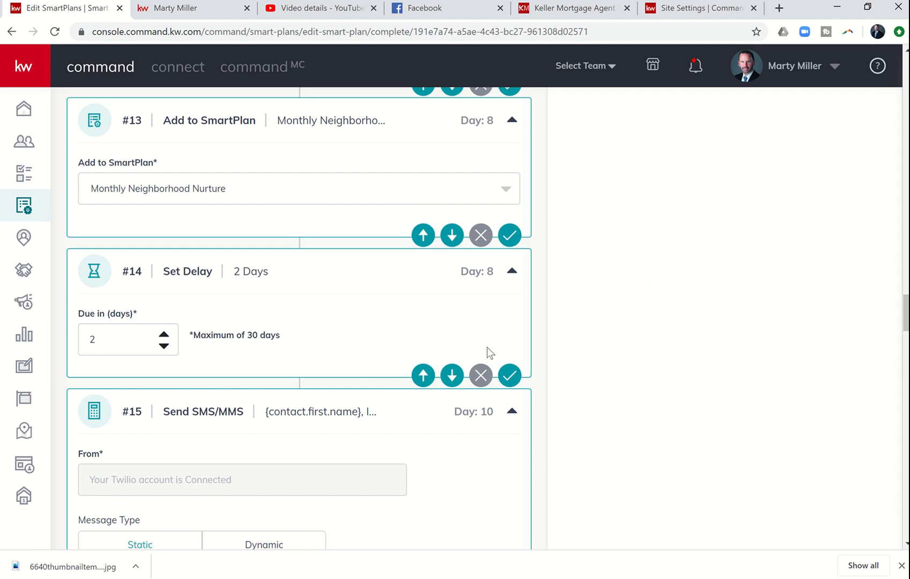
{"action": "scroll", "coordinate": [489, 351], "scroll_direction": "up", "scroll_amount": 4}
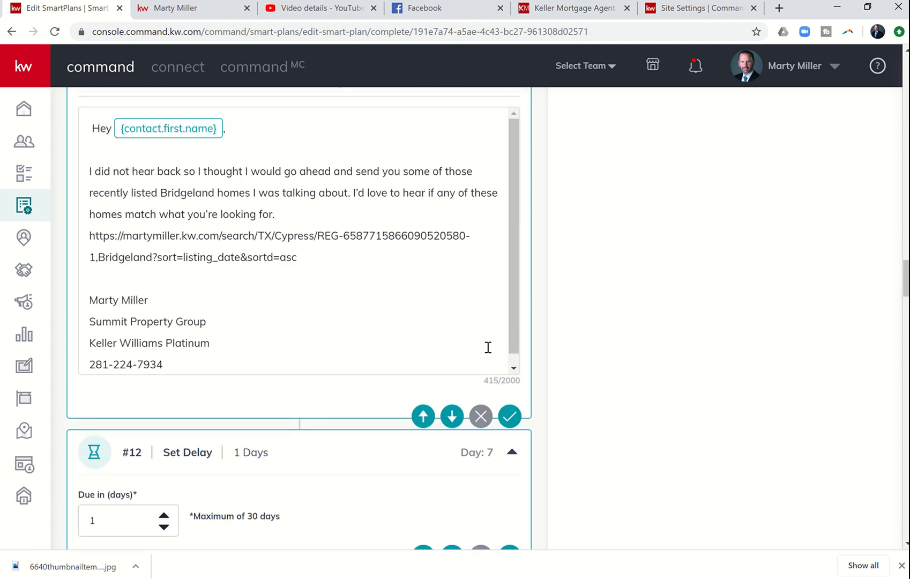
{"action": "scroll", "coordinate": [489, 350], "scroll_direction": "up", "scroll_amount": 4}
{"action": "scroll", "coordinate": [498, 355], "scroll_direction": "up", "scroll_amount": 2}
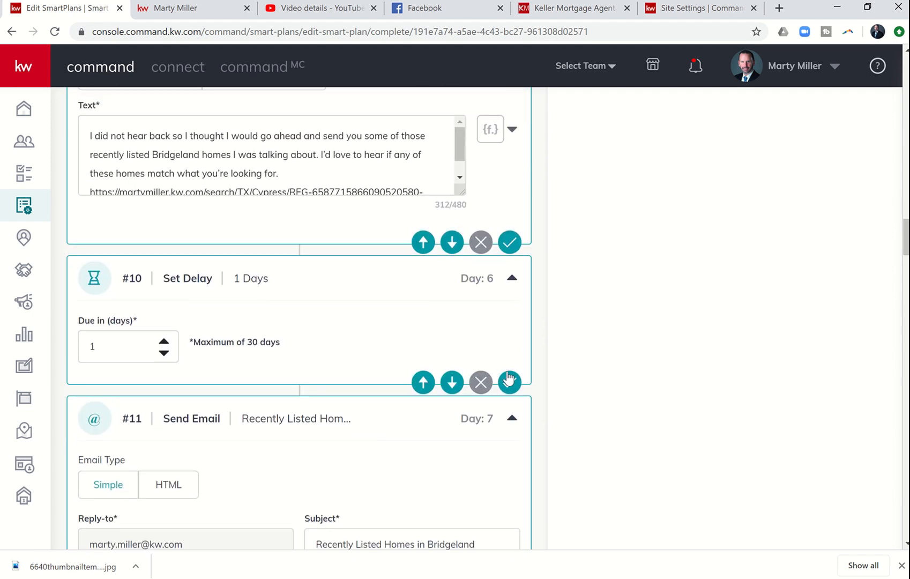
Save the SmartPlan and get the all-changes-saved confirmation.
{"action": "left_click", "coordinate": [509, 382]}
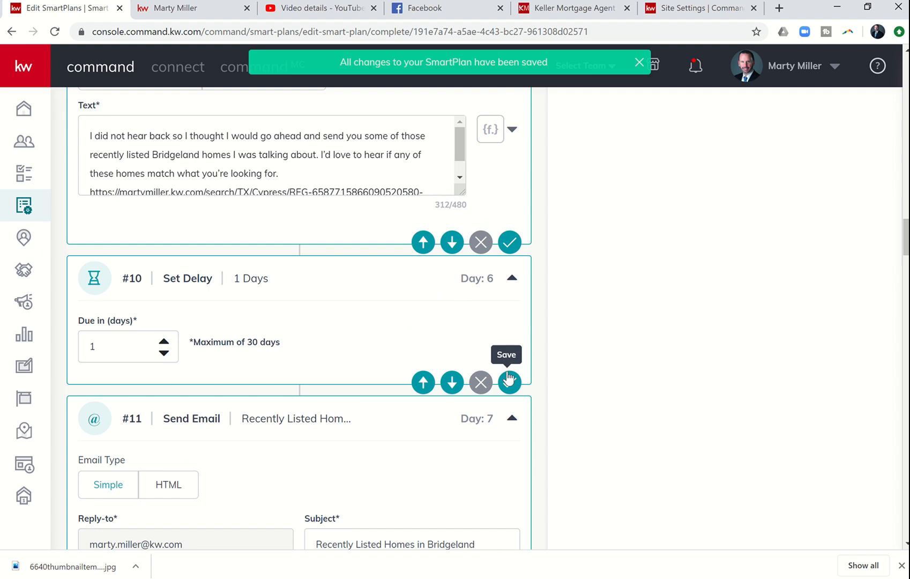